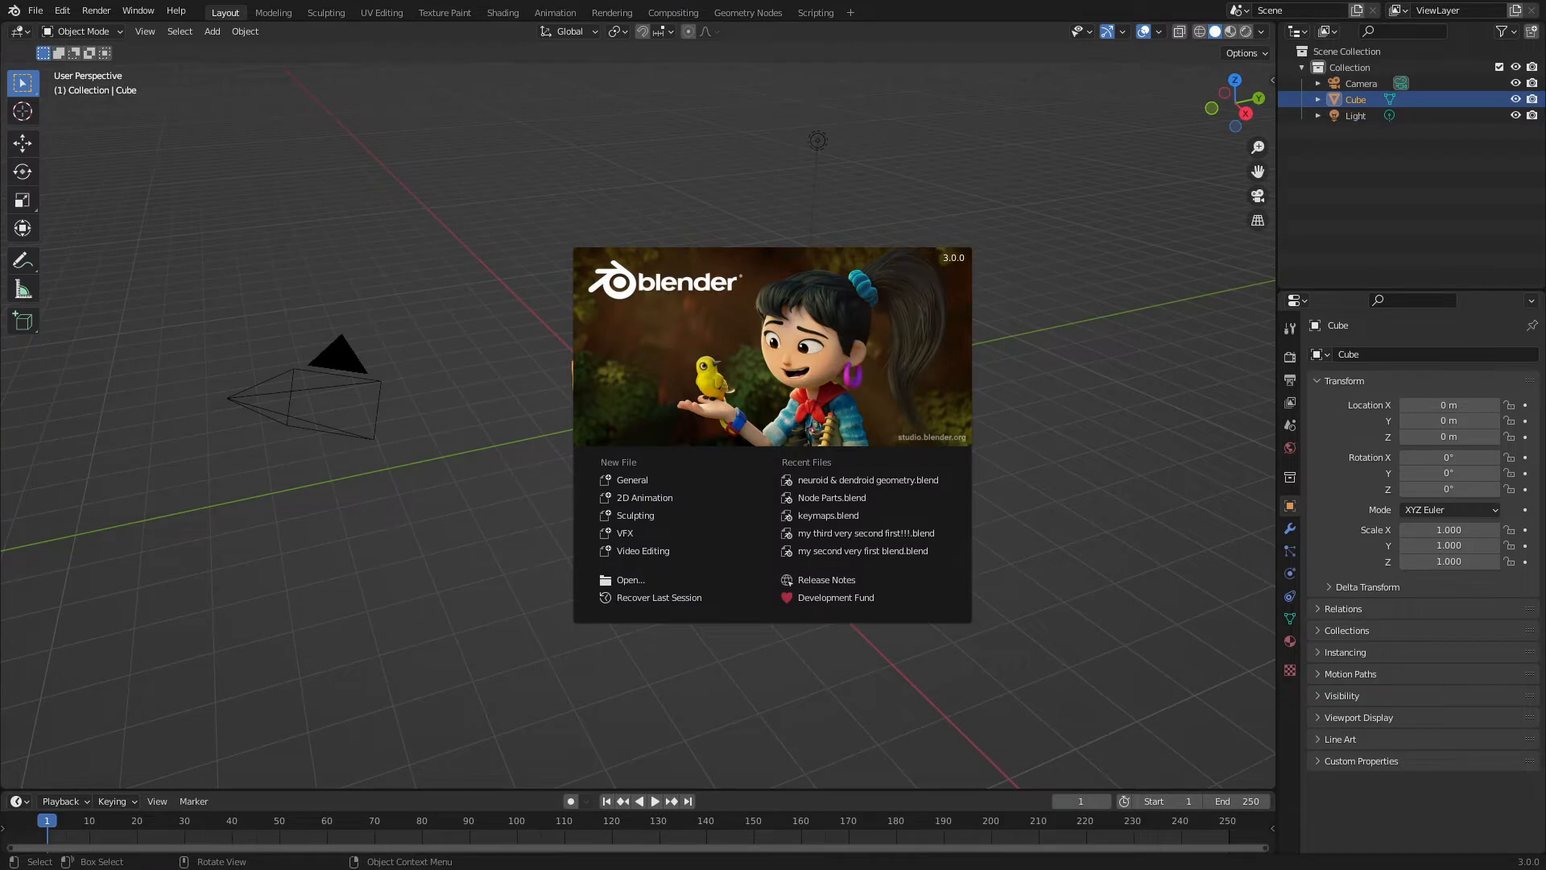
Close the splash screen and widen the Outliner and Properties areas
click(306, 269)
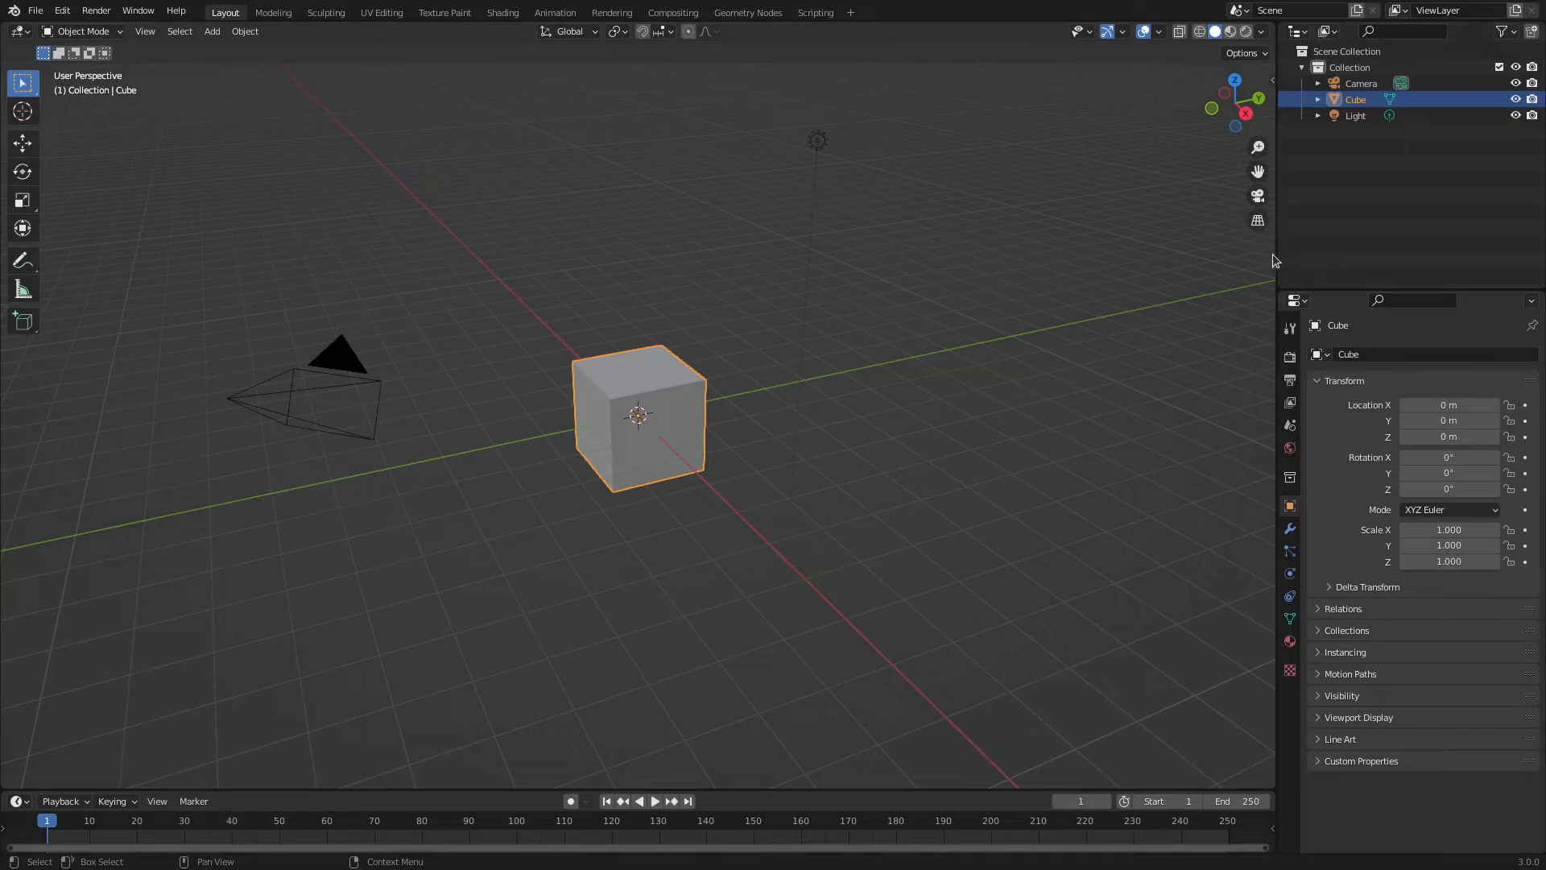
mouse_move(1275, 251)
mouse_down()
mouse_move(926, 242)
mouse_move(1132, 241)
mouse_move(1321, 266)
mouse_move(1192, 276)
mouse_move(1261, 289)
mouse_move(1263, 556)
mouse_move(1263, 276)
mouse_up()
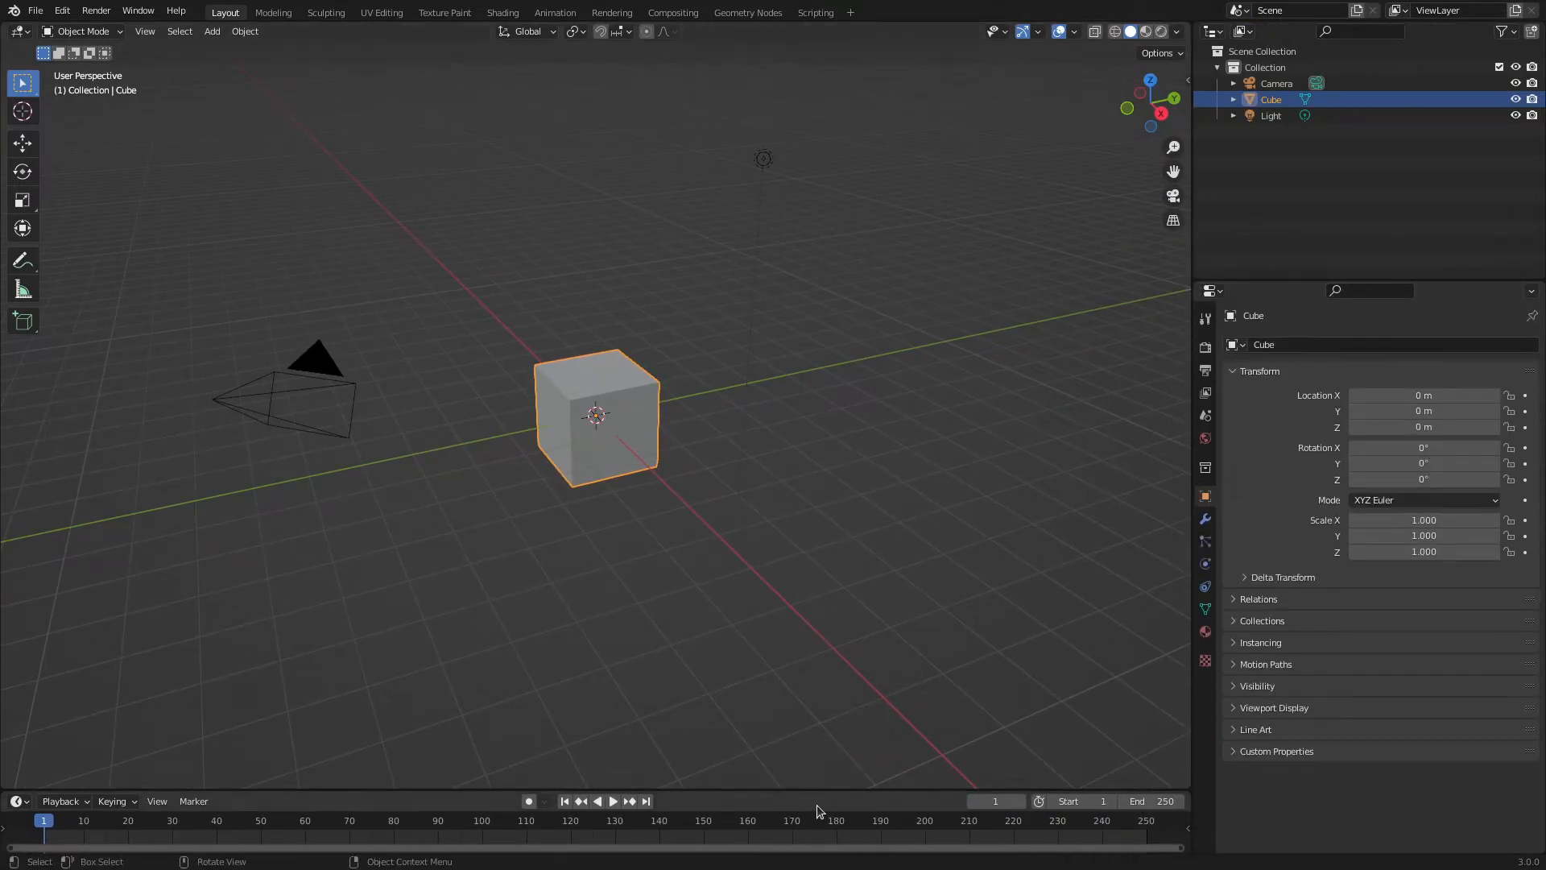
Enlarge the timeline's height and change the Properties editor area into a second 3D Viewport
drag(827, 787, 880, 506)
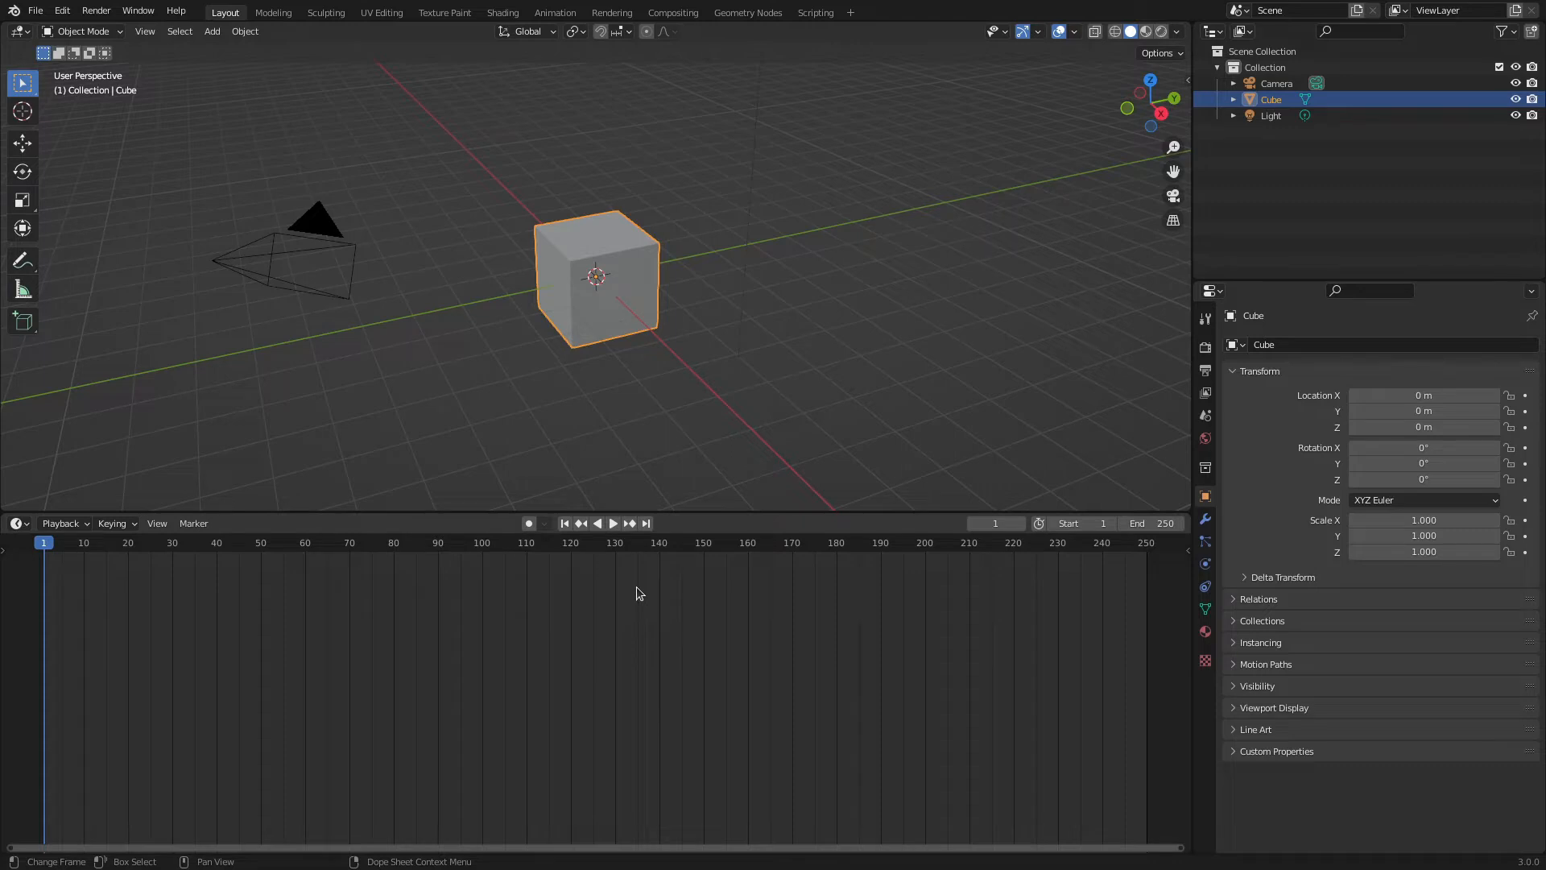
click(1221, 293)
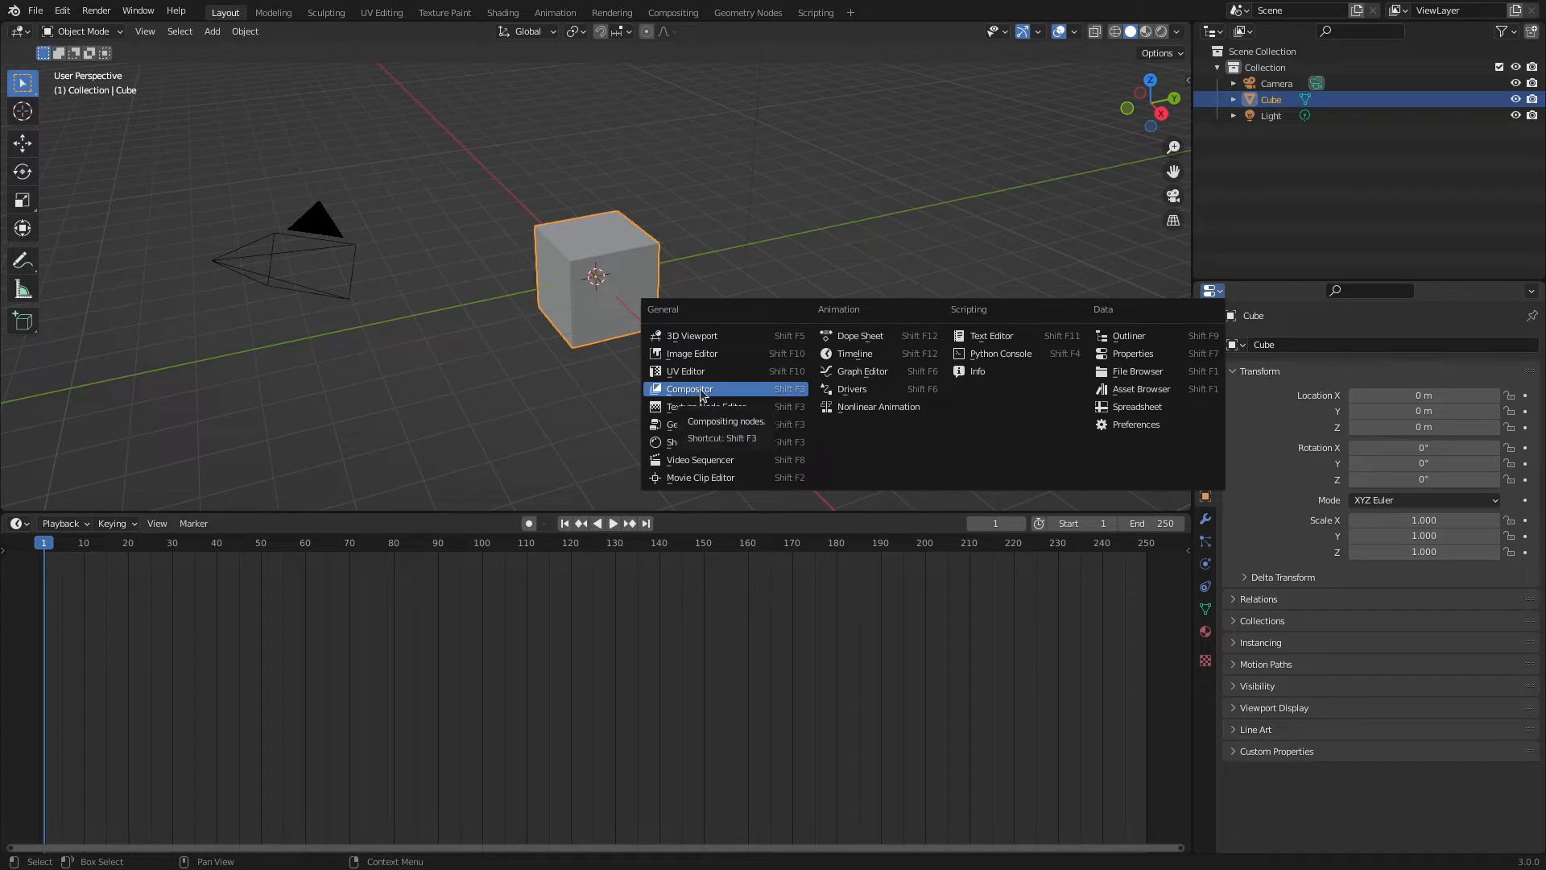
click(696, 342)
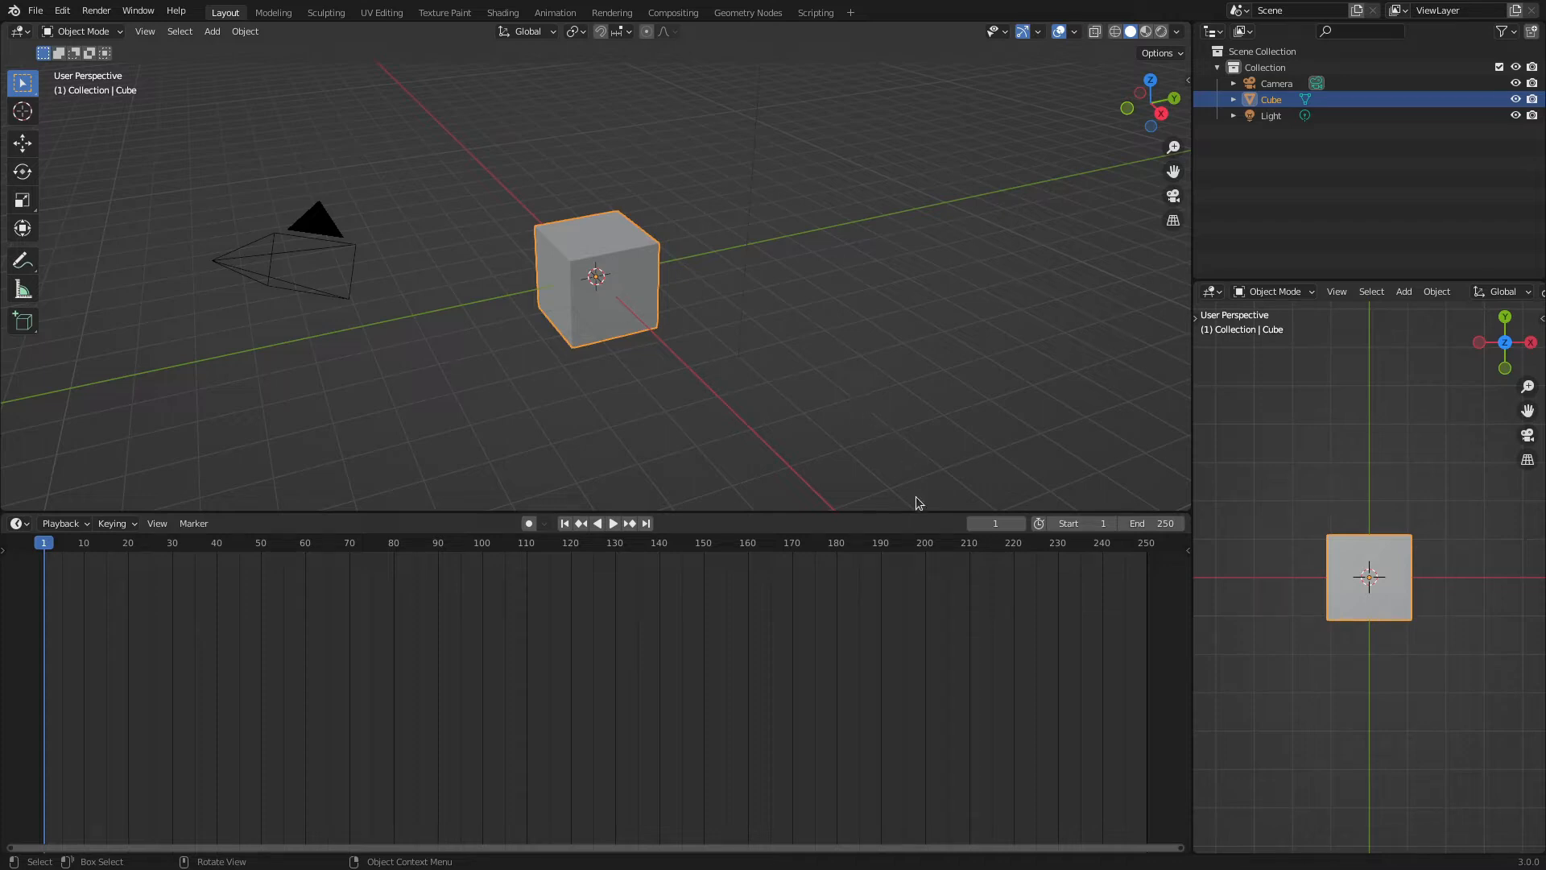
Shrink the timeline back to a thin strip and change the small second 3D Viewport back into the Properties editor
drag(897, 513, 910, 785)
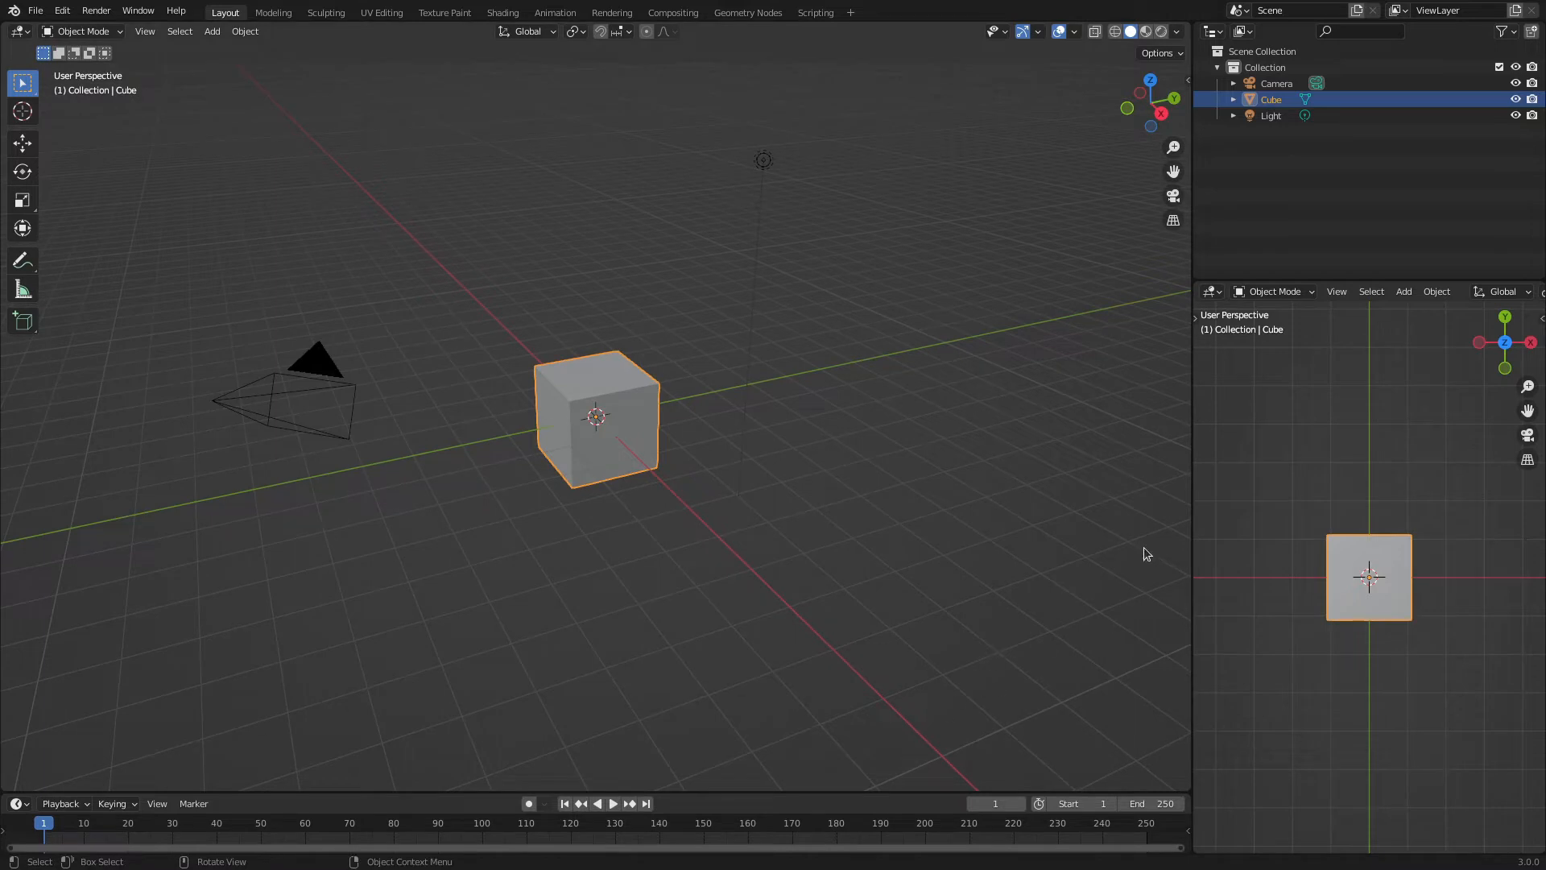
click(1221, 295)
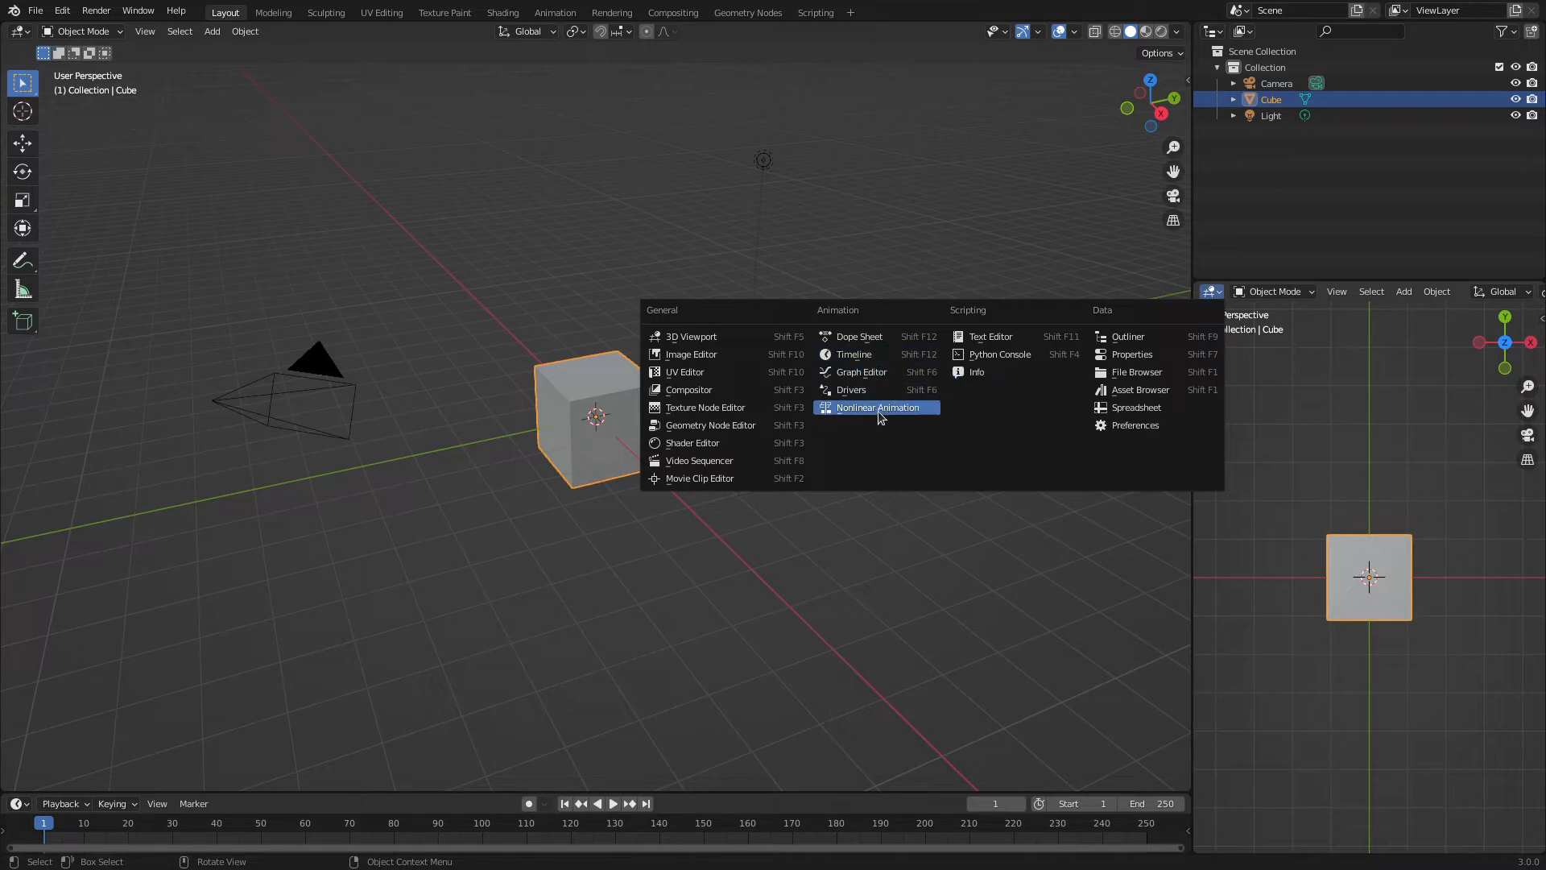
click(1136, 355)
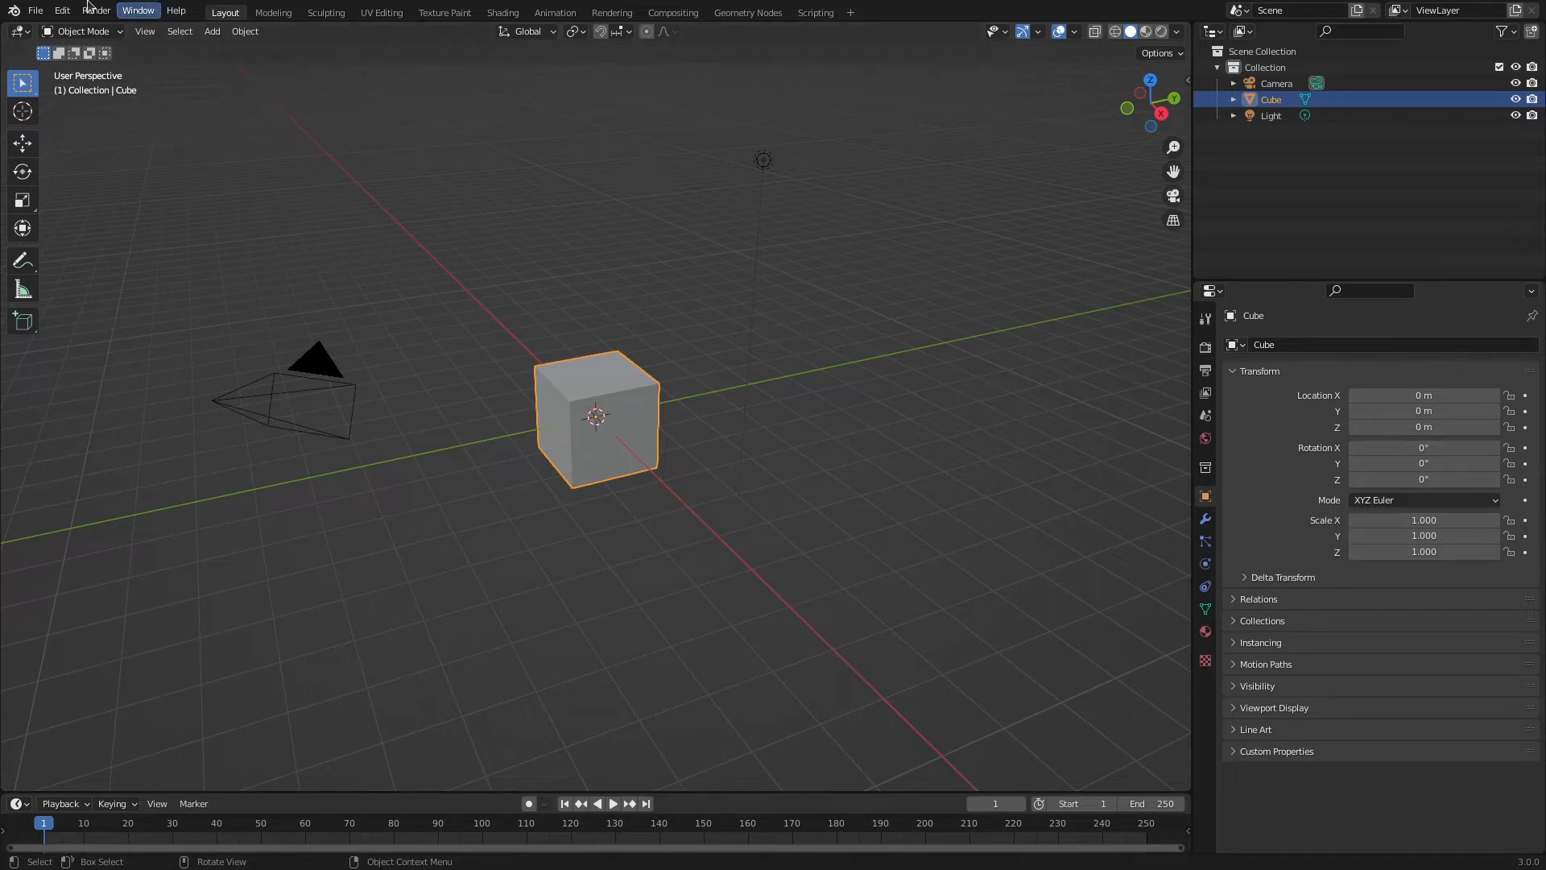
Choose Edit Mode for the cube and return it to Object Mode
click(120, 33)
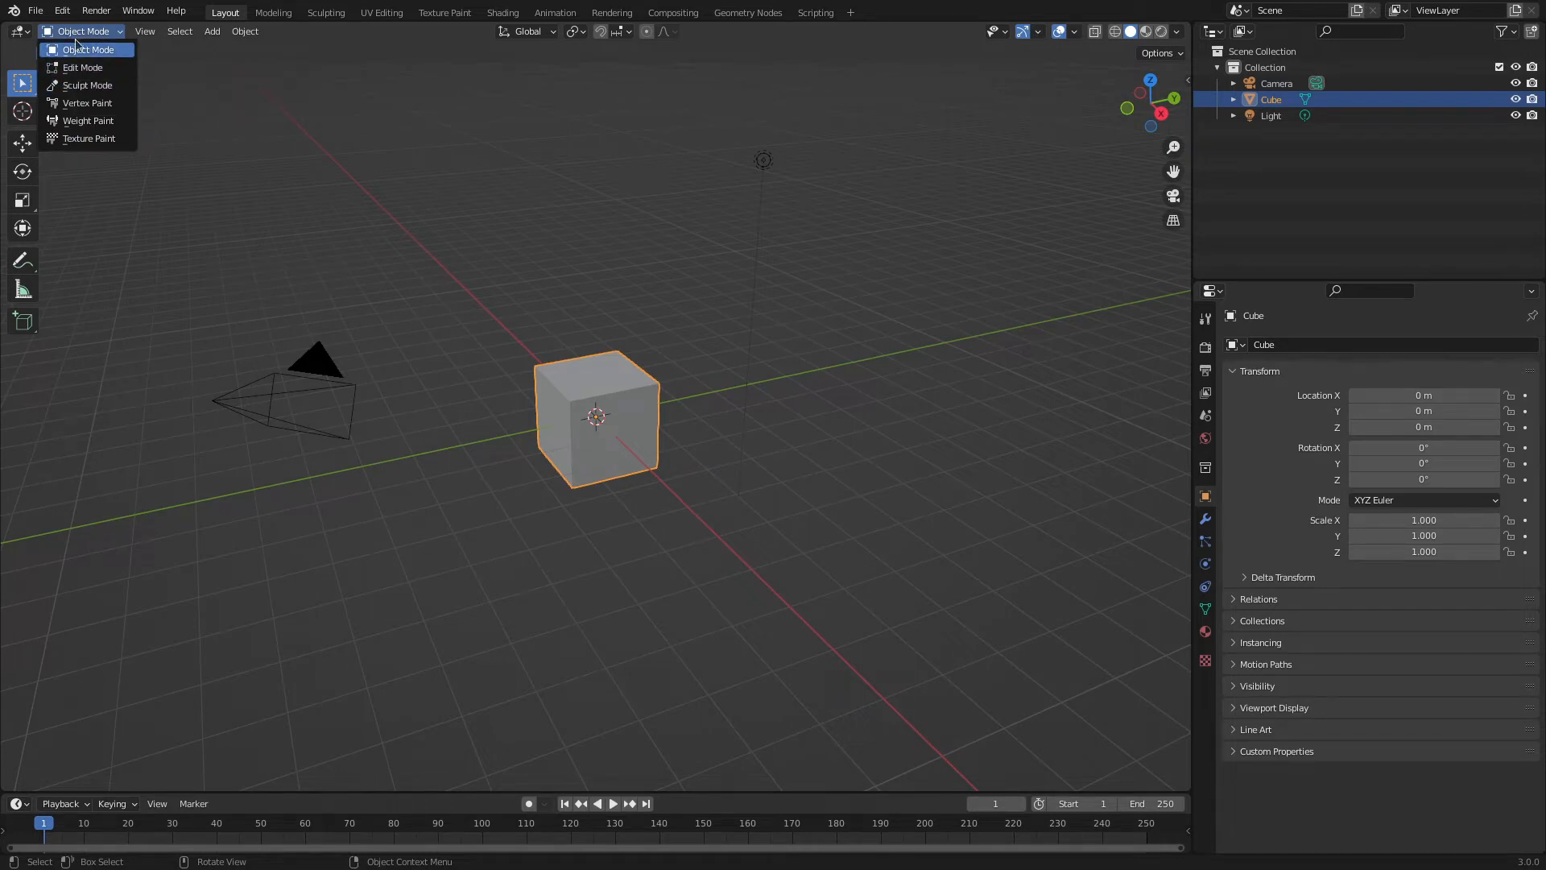
click(89, 49)
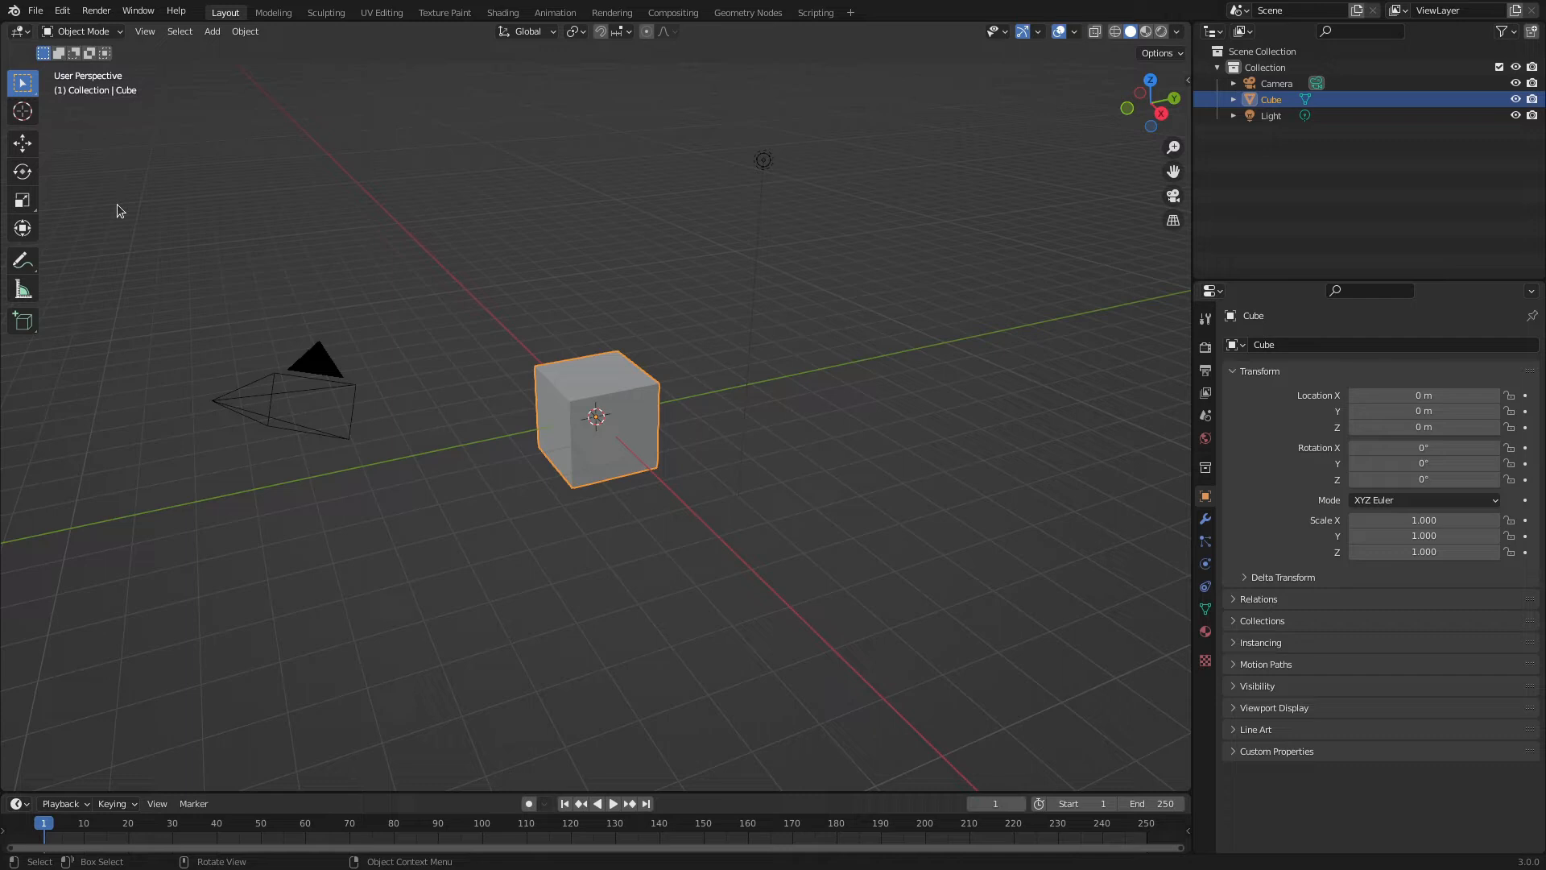
click(116, 33)
click(100, 69)
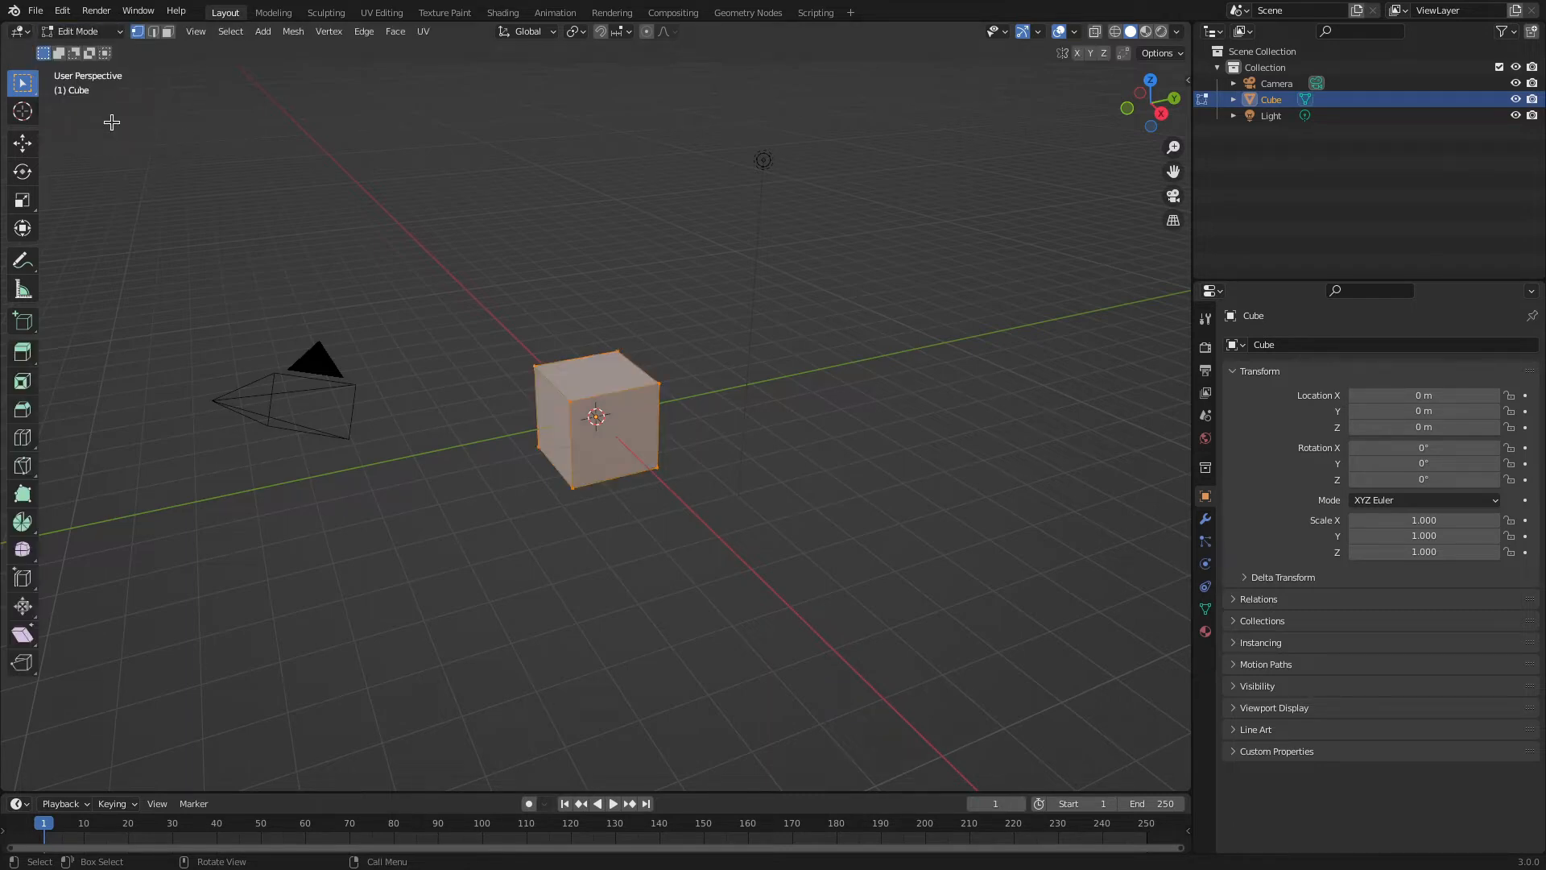
click(119, 33)
click(107, 55)
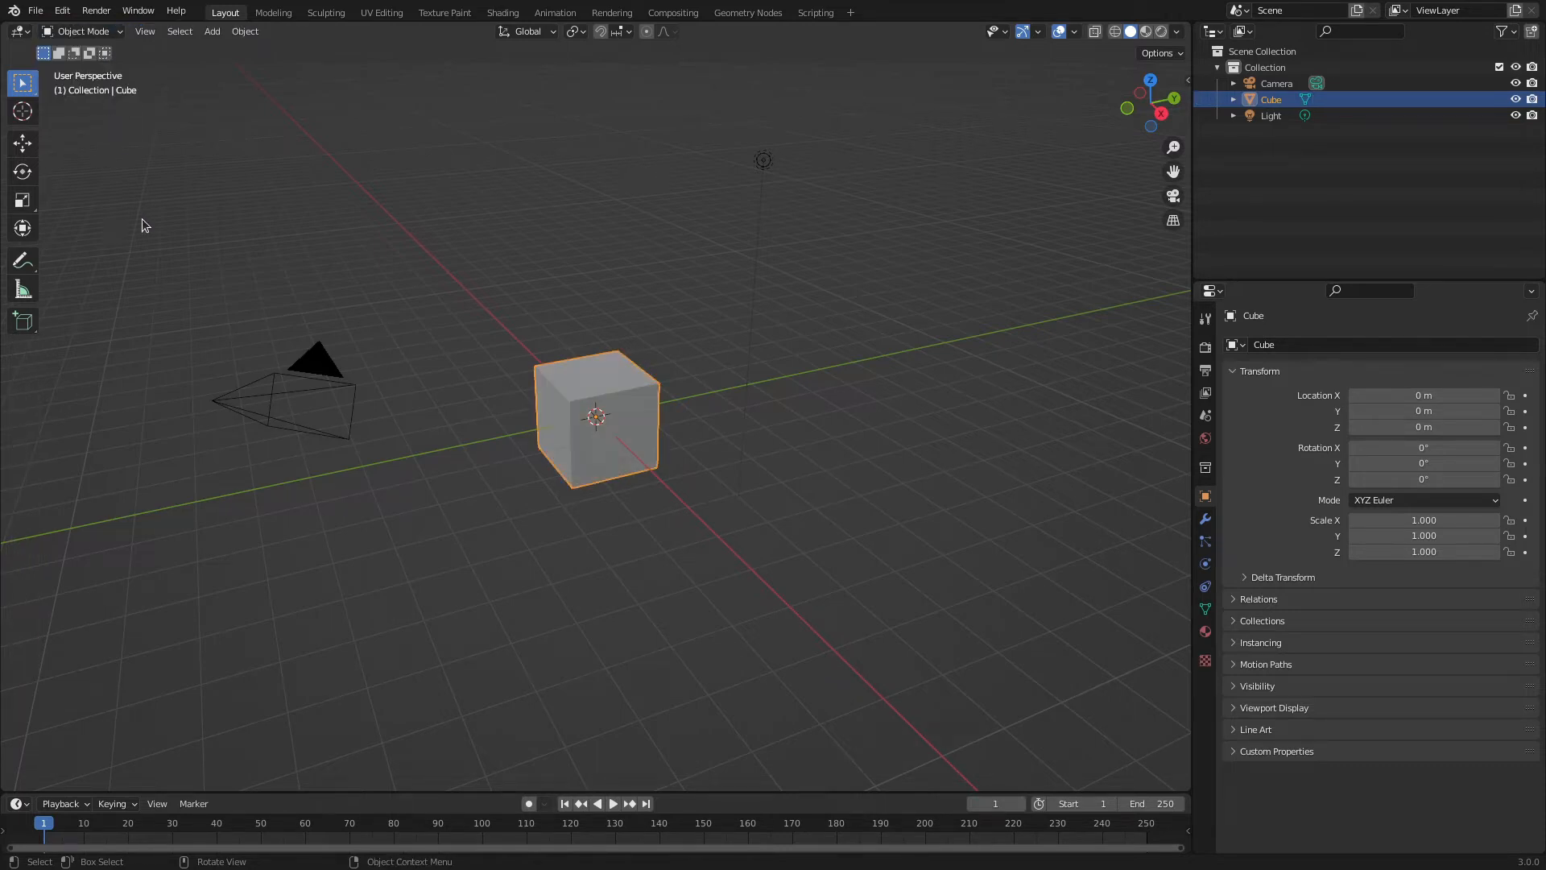
Toggle the cube quickly back and forth between Edit Mode and Object Mode, ending in Object Mode
key(Tab)
key(Tab)
key(Tab)
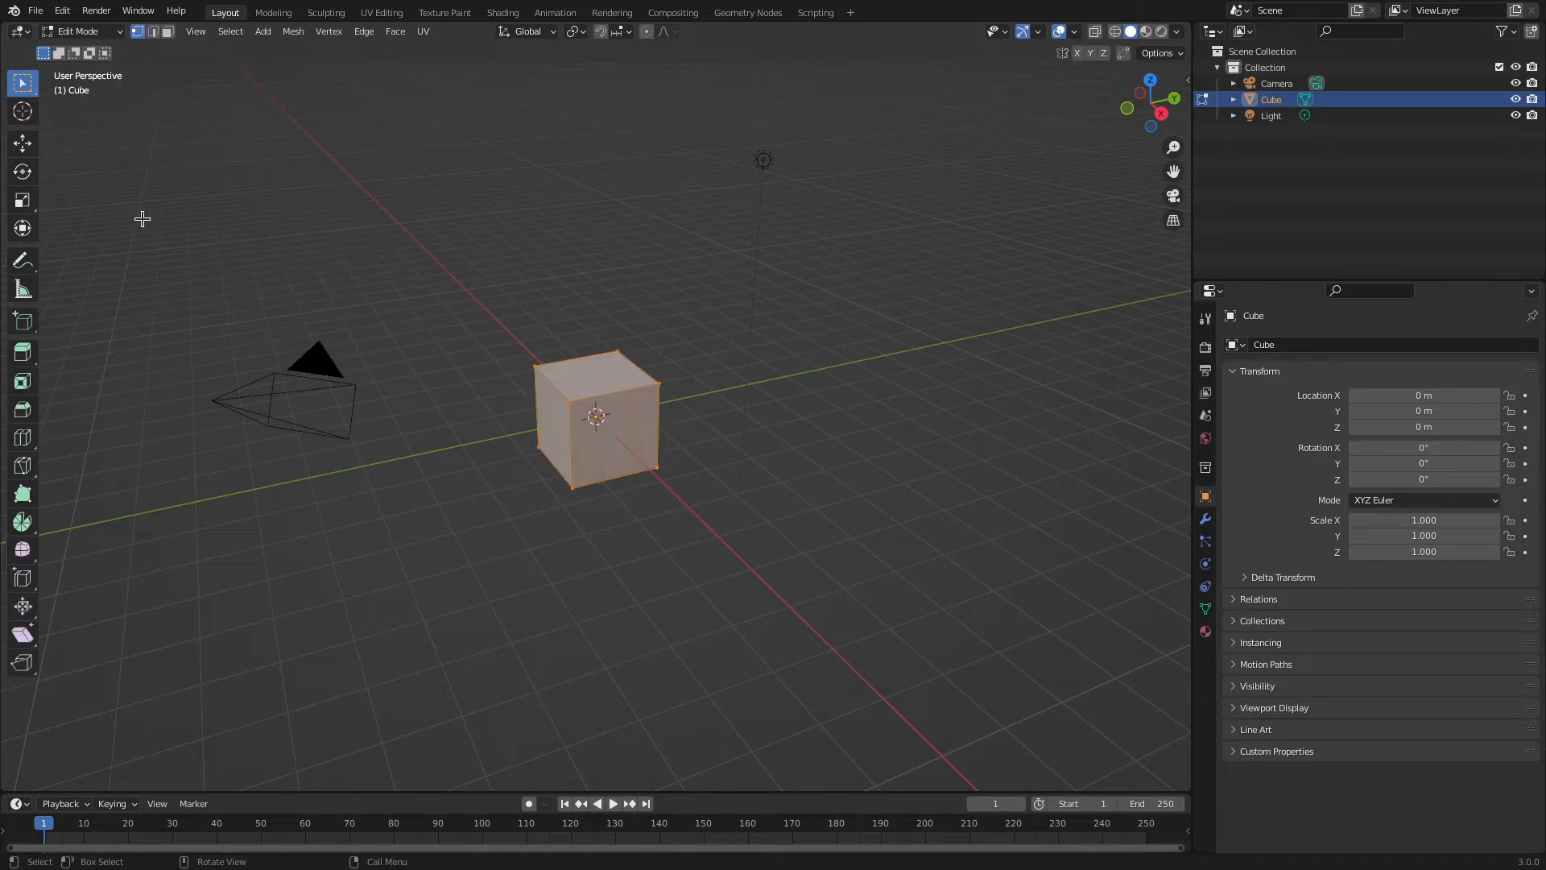
key(Tab)
key(Tab)
key(Tab)
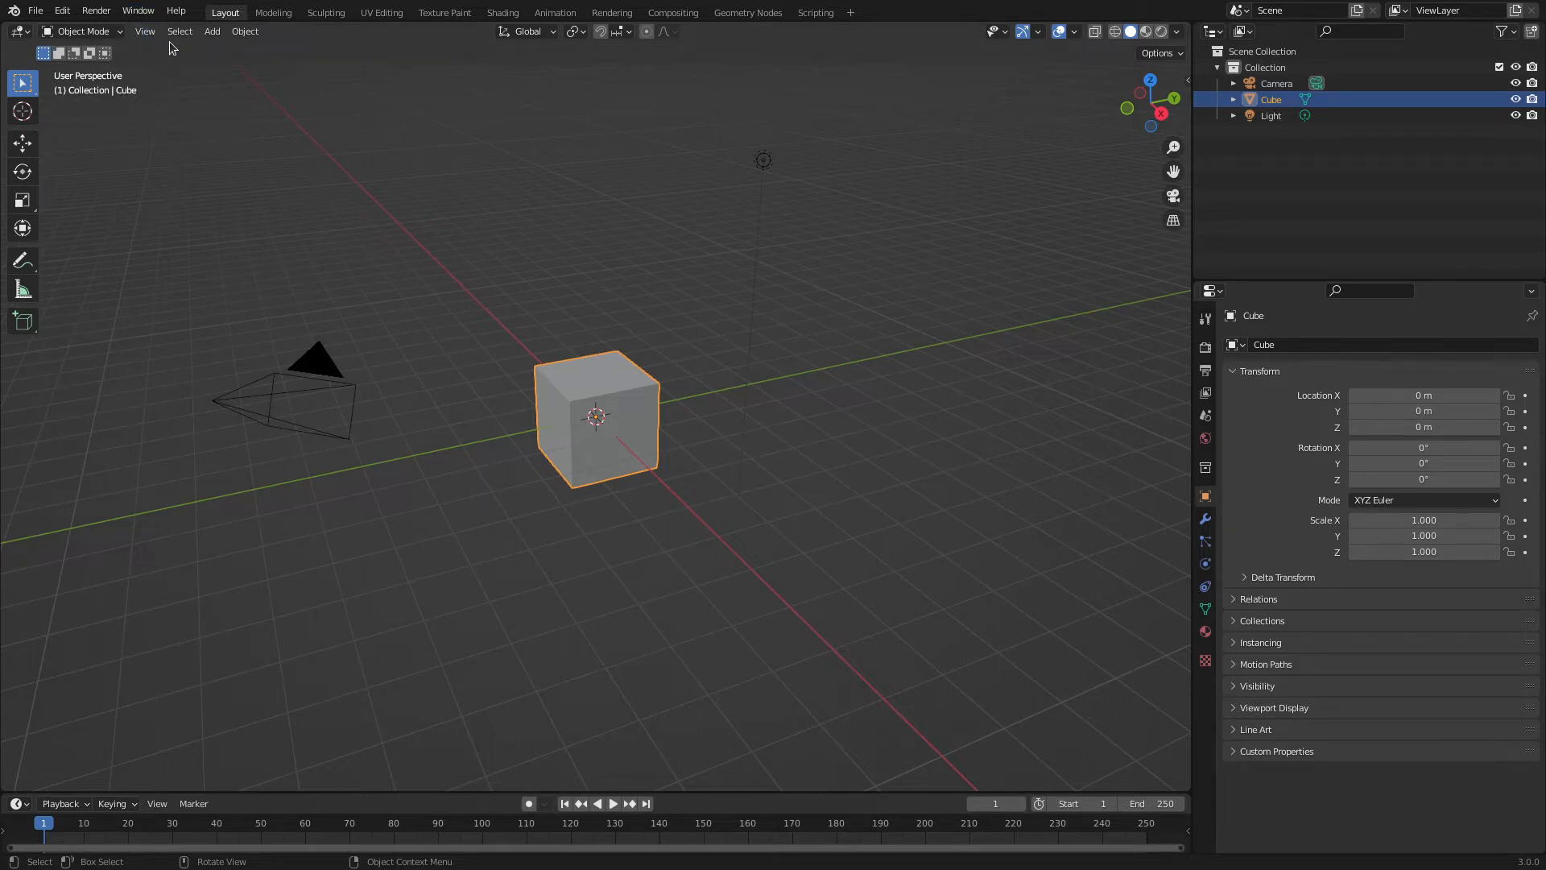
Hide the 3D Viewport's toolbar and show it again
click(146, 32)
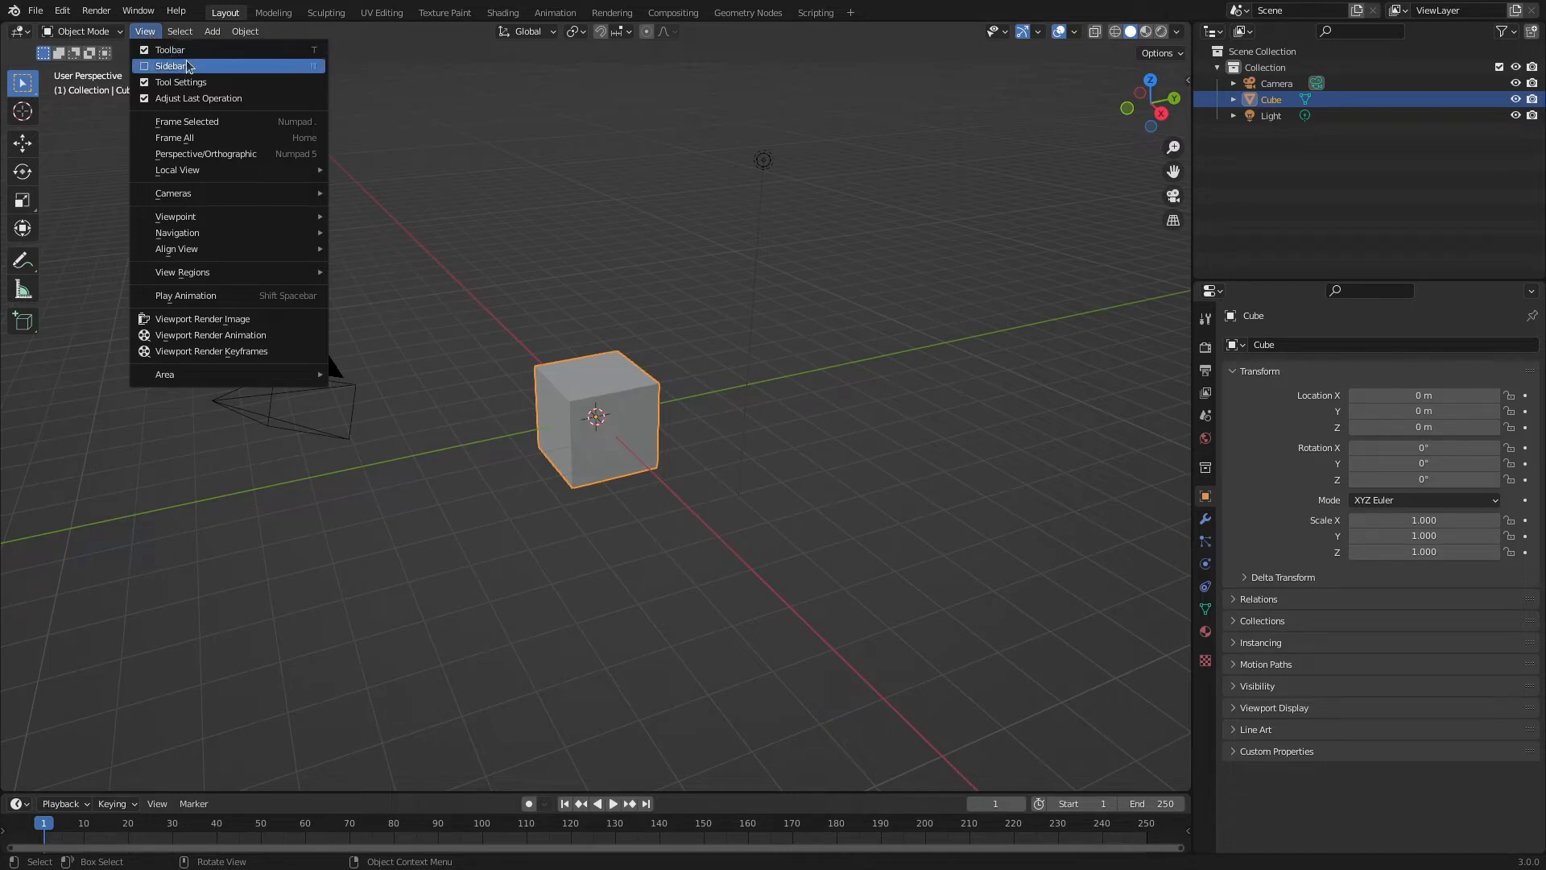
click(146, 53)
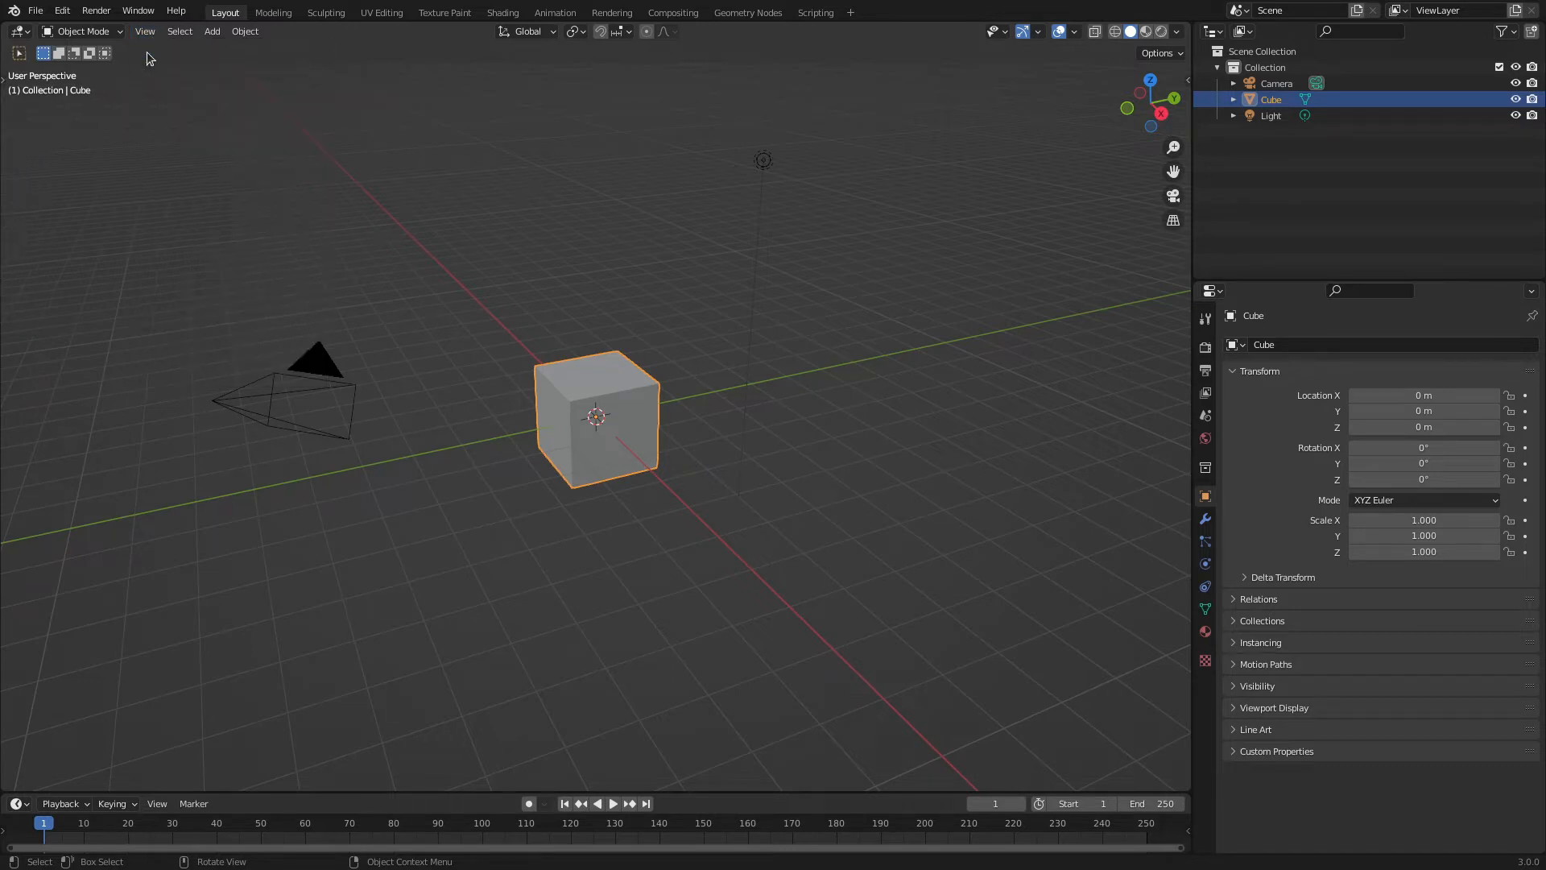
click(145, 33)
click(149, 50)
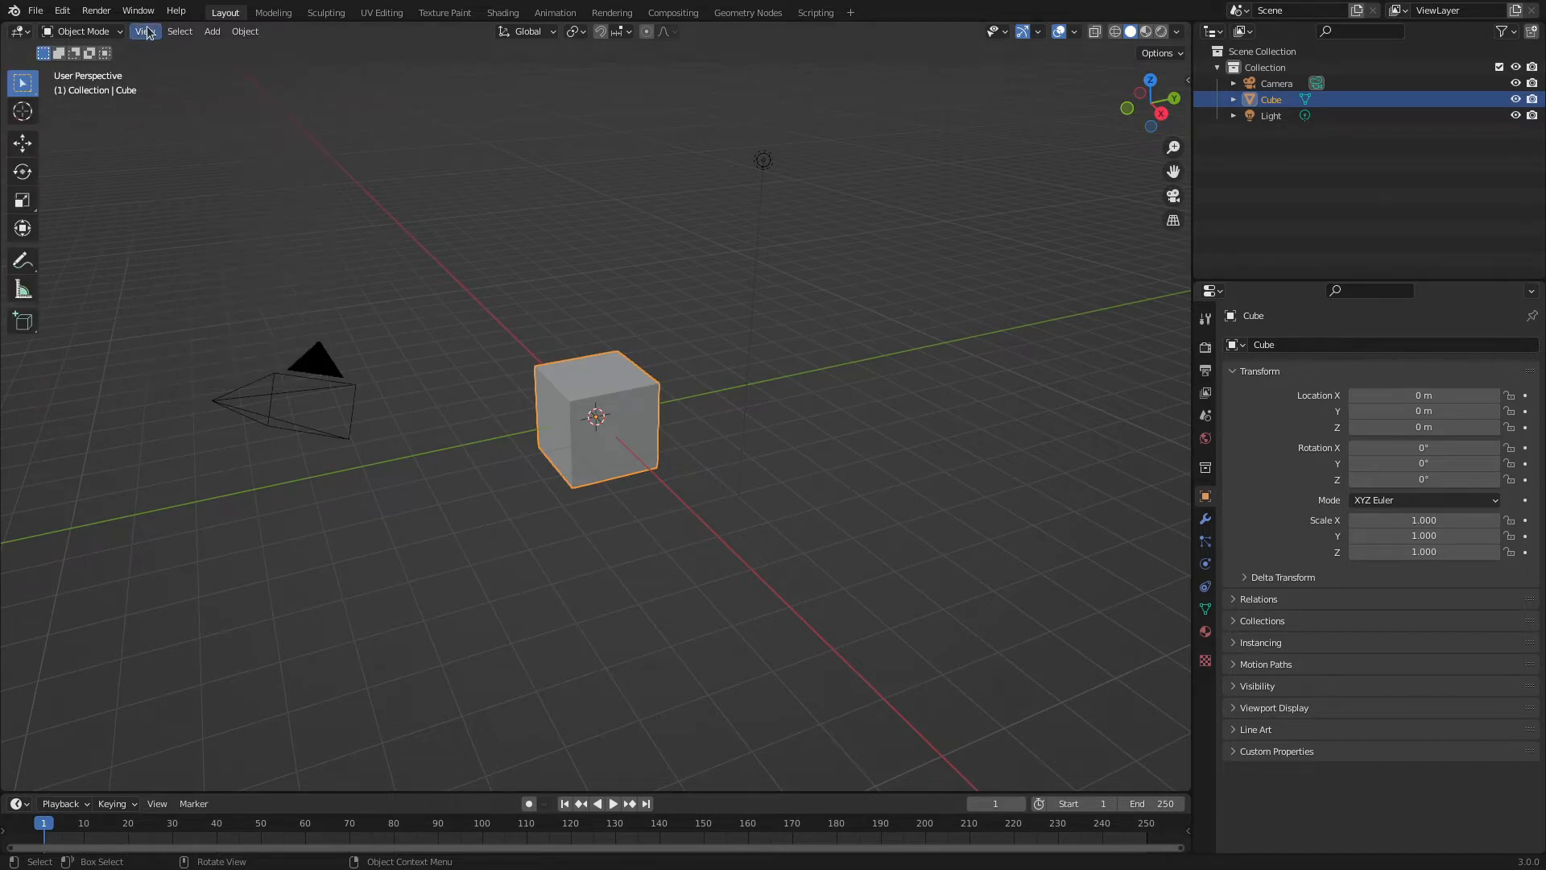
Review the viewport's view, selection, add and object commands in Object Mode and compare them briefly with Edit Mode
click(145, 33)
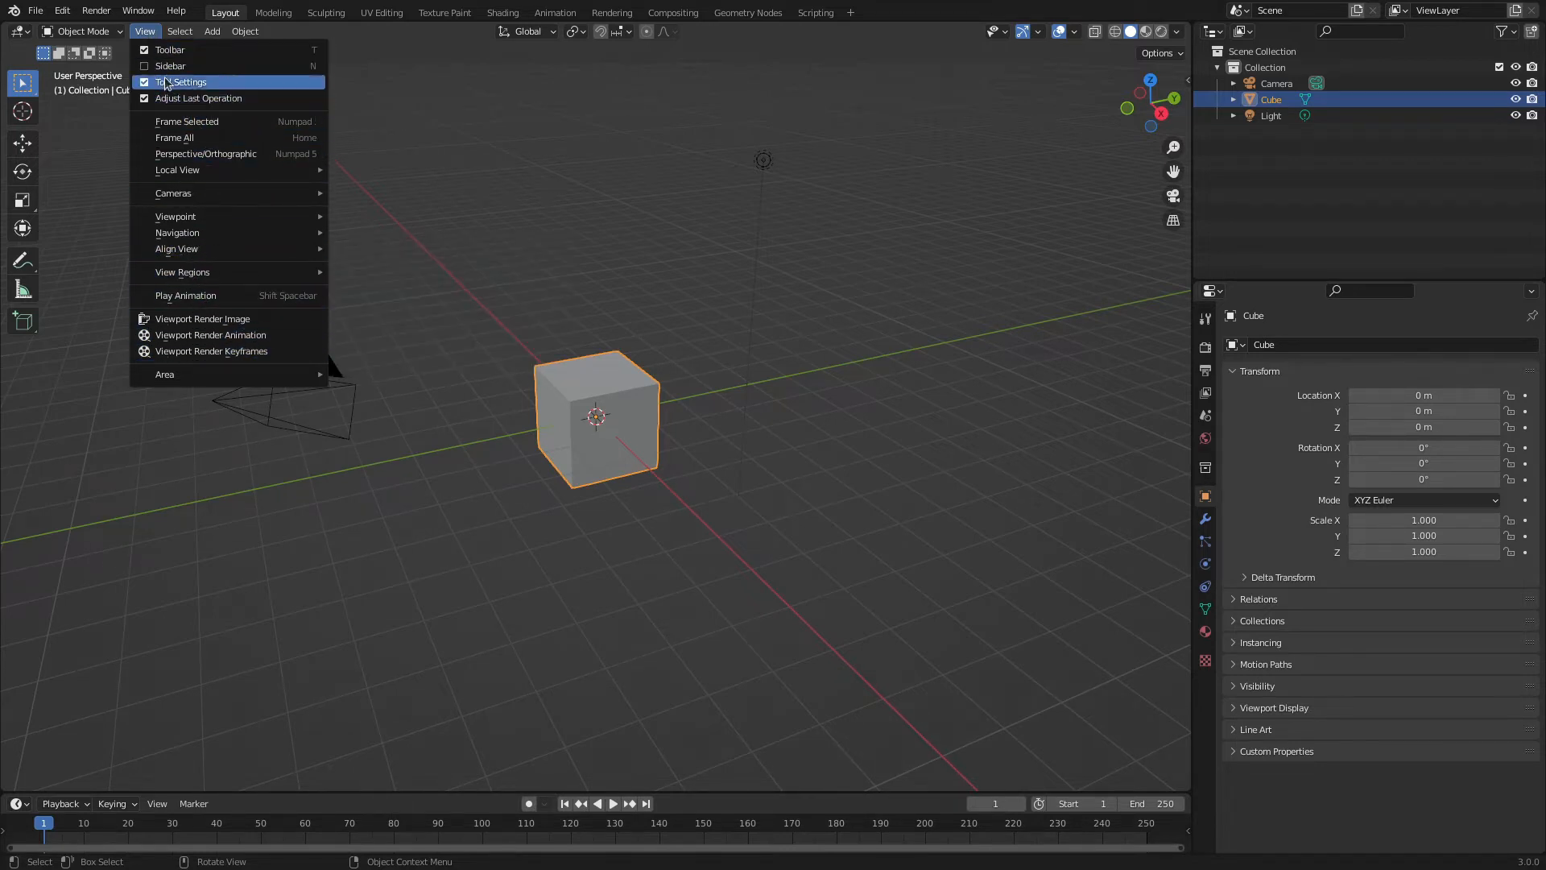
click(147, 31)
click(184, 37)
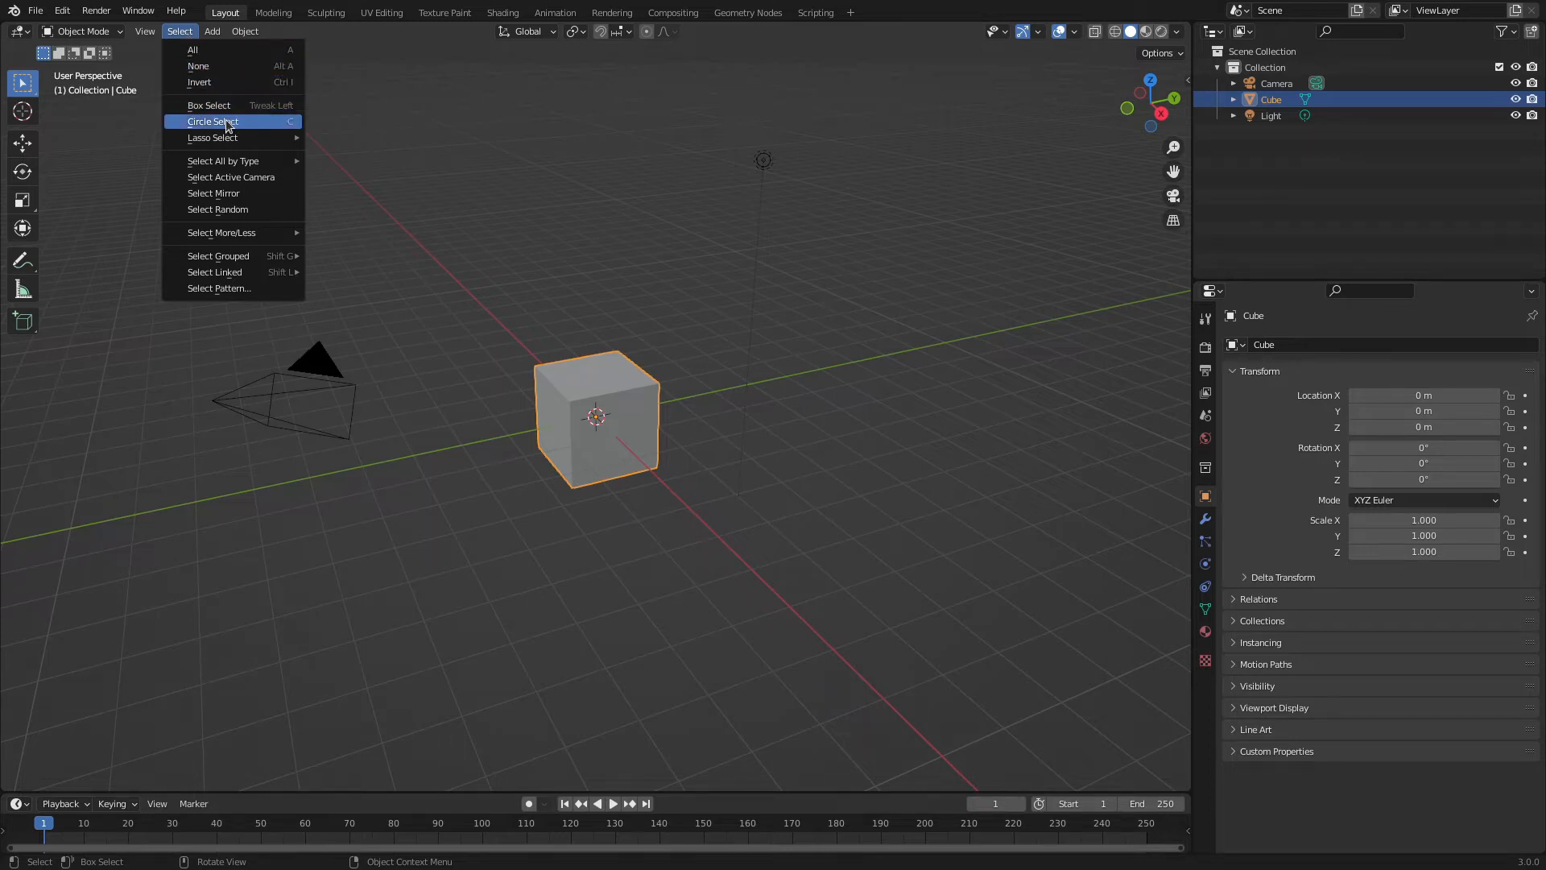
mouse_move(219, 142)
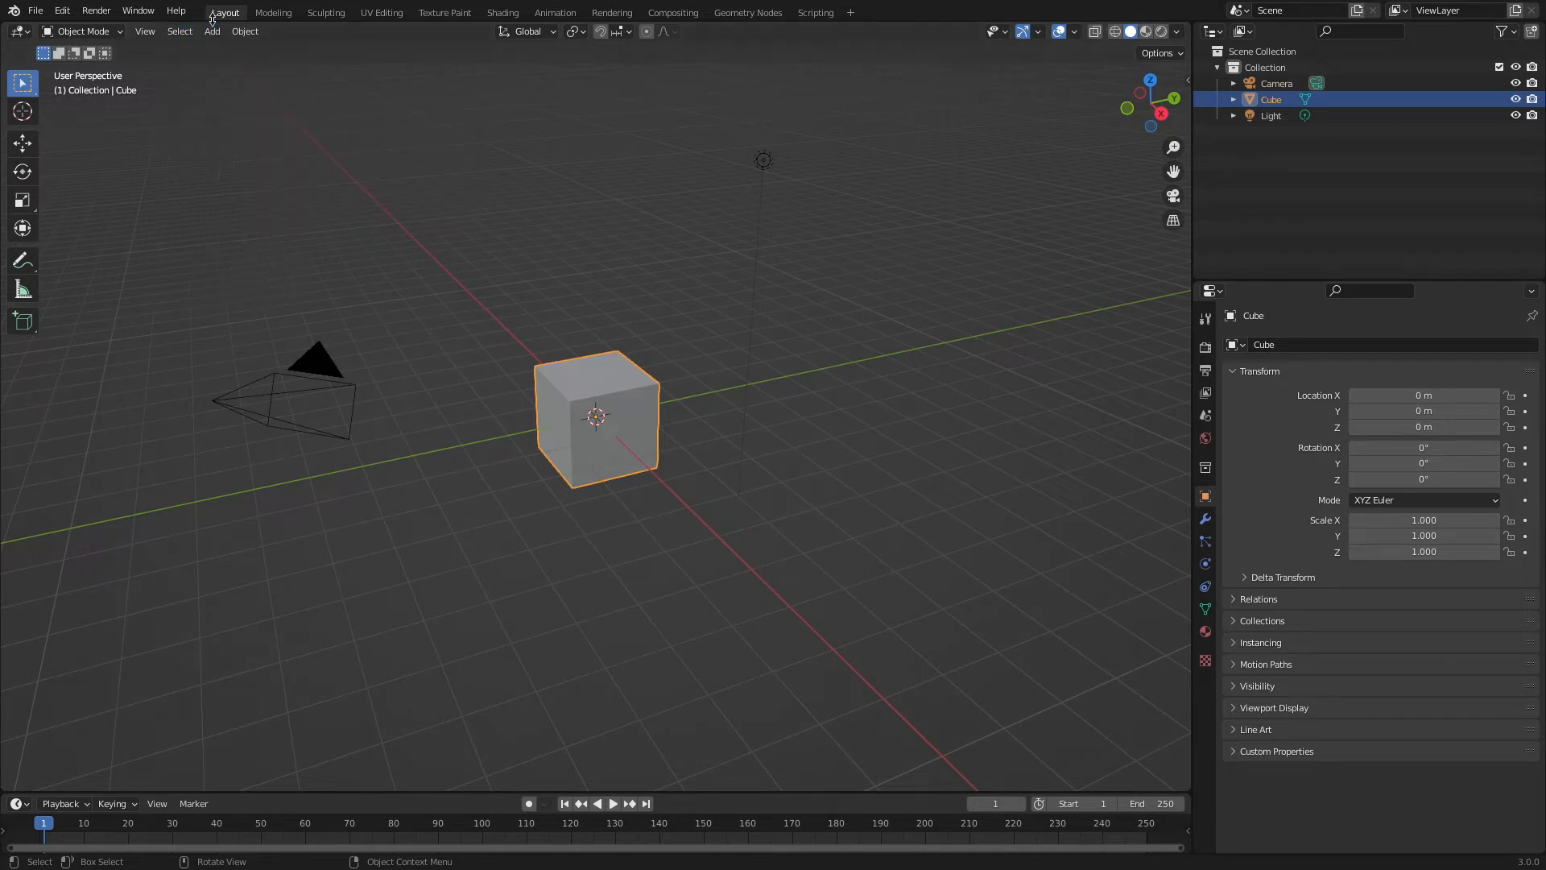
click(214, 36)
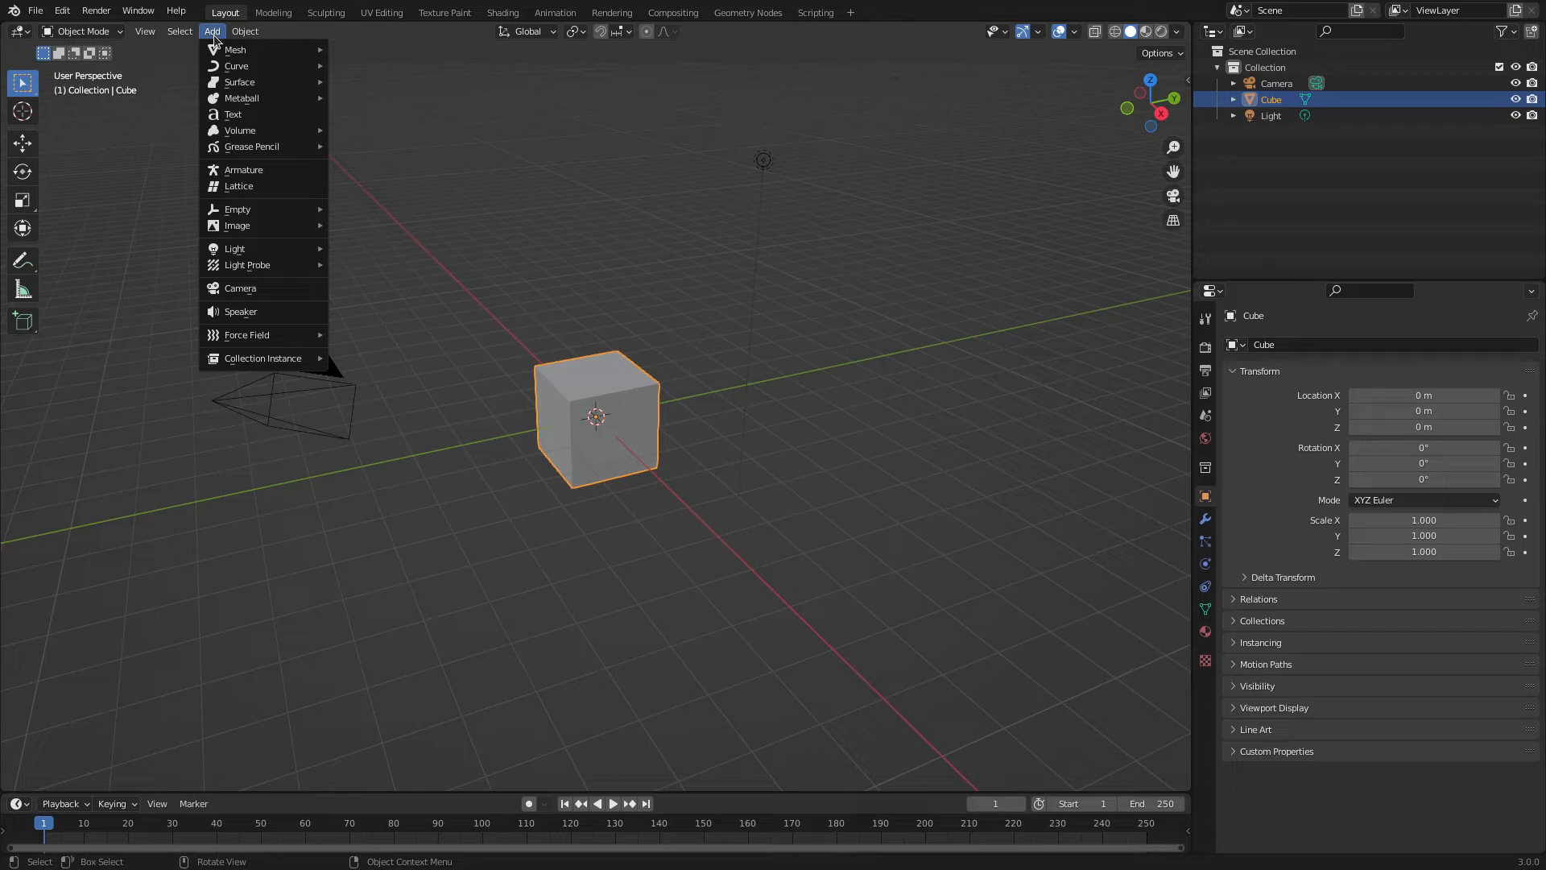
mouse_move(252, 37)
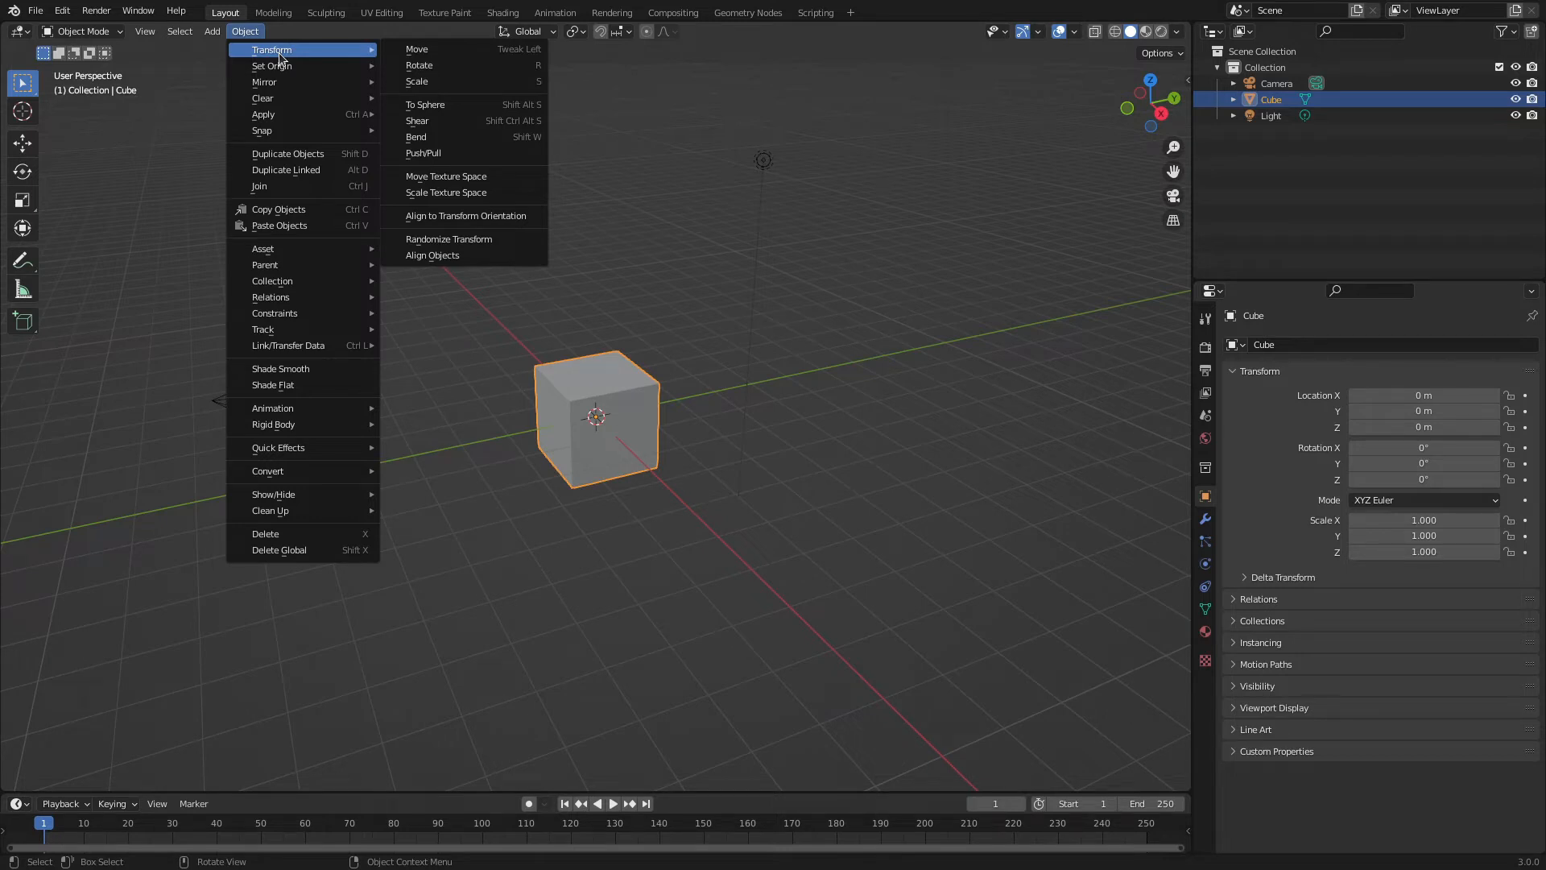
click(189, 156)
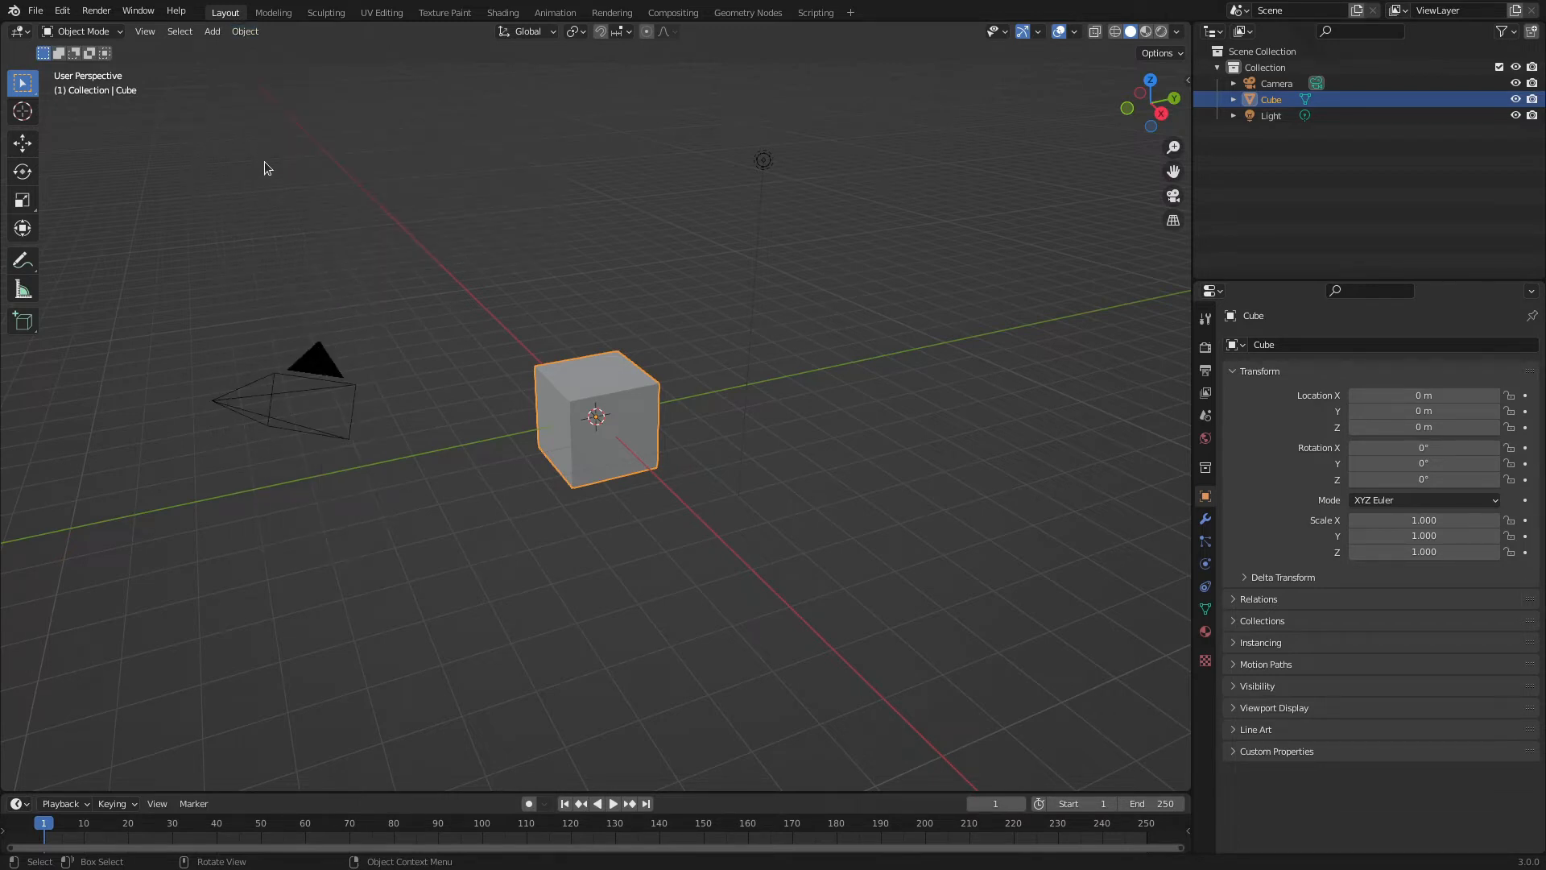
click(248, 33)
key(Tab)
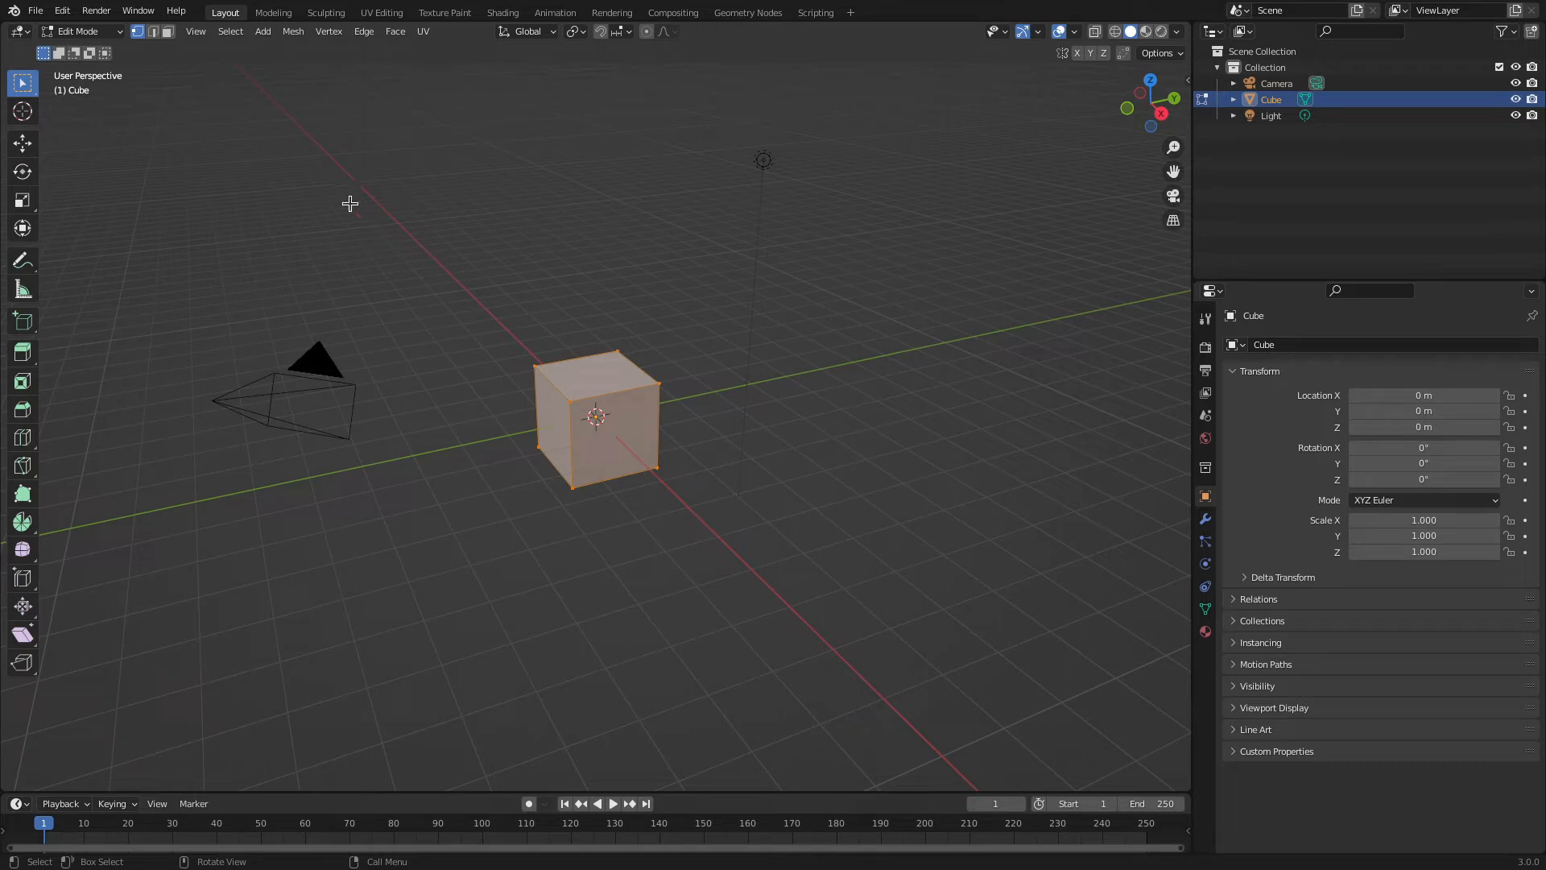
key(Tab)
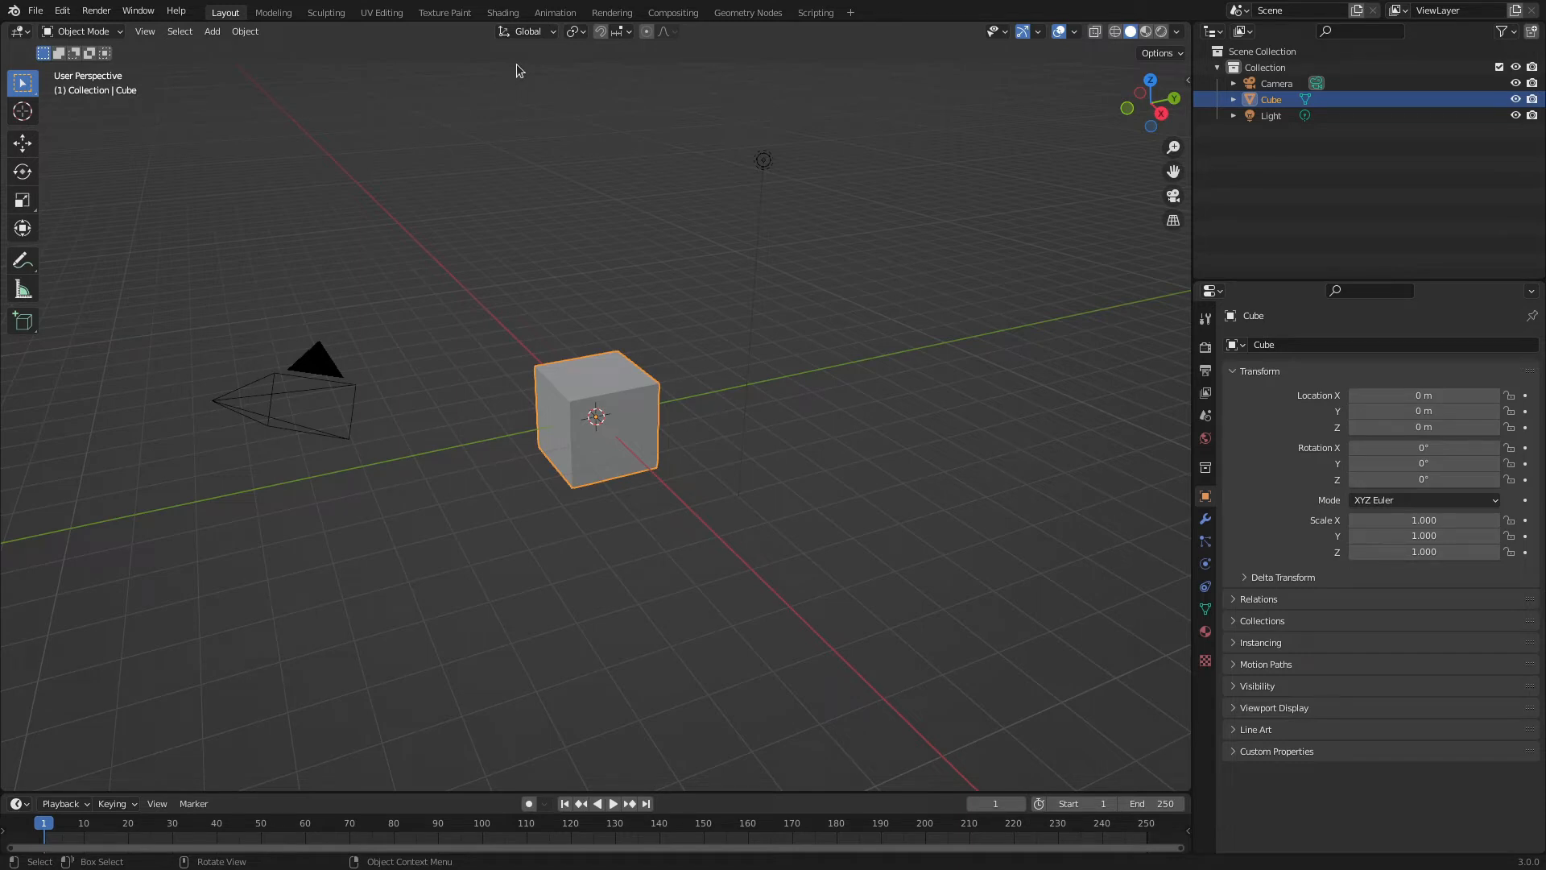
Examine the available transform orientations and transform pivot point options
click(552, 31)
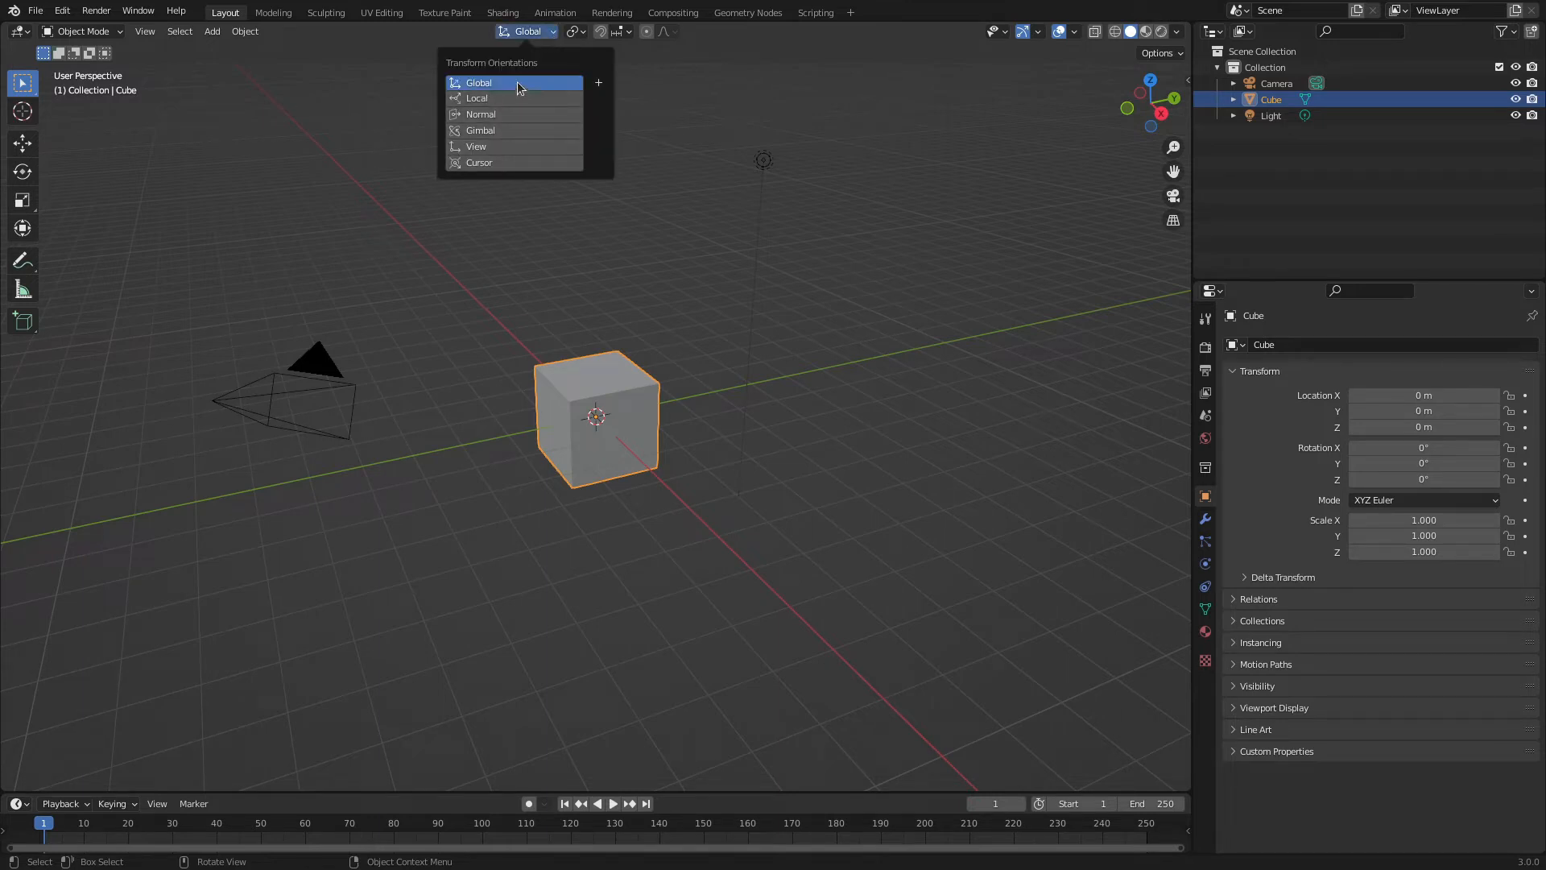
click(539, 32)
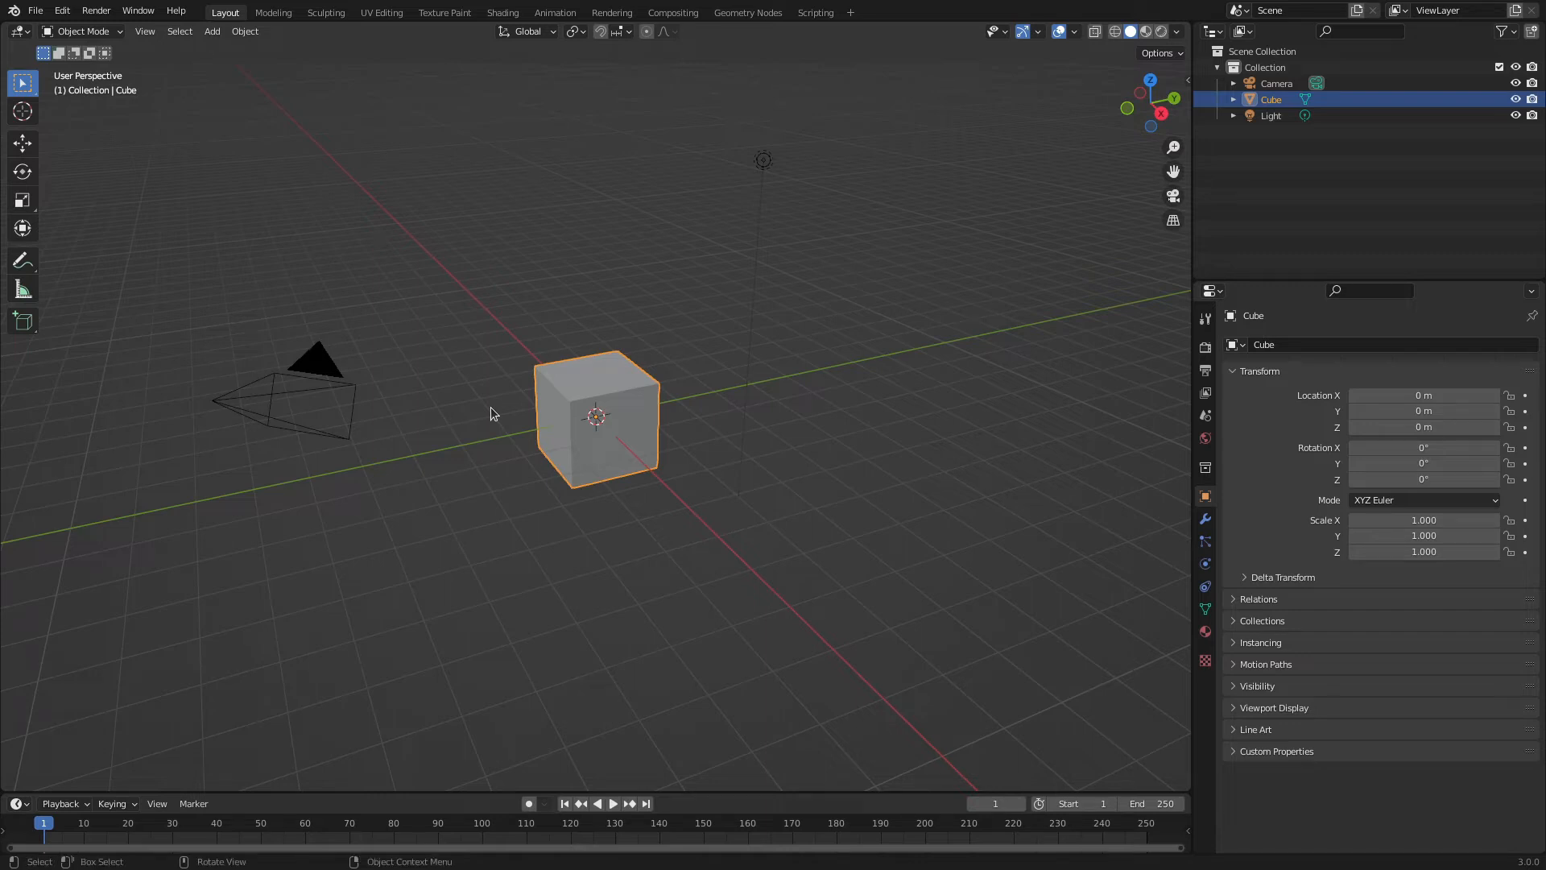
click(583, 32)
Place the 3D cursor in empty space beside the cube and set the transform pivot point to Individual Origins
scroll(580, 427, up, 6)
scroll(581, 424, up, 3)
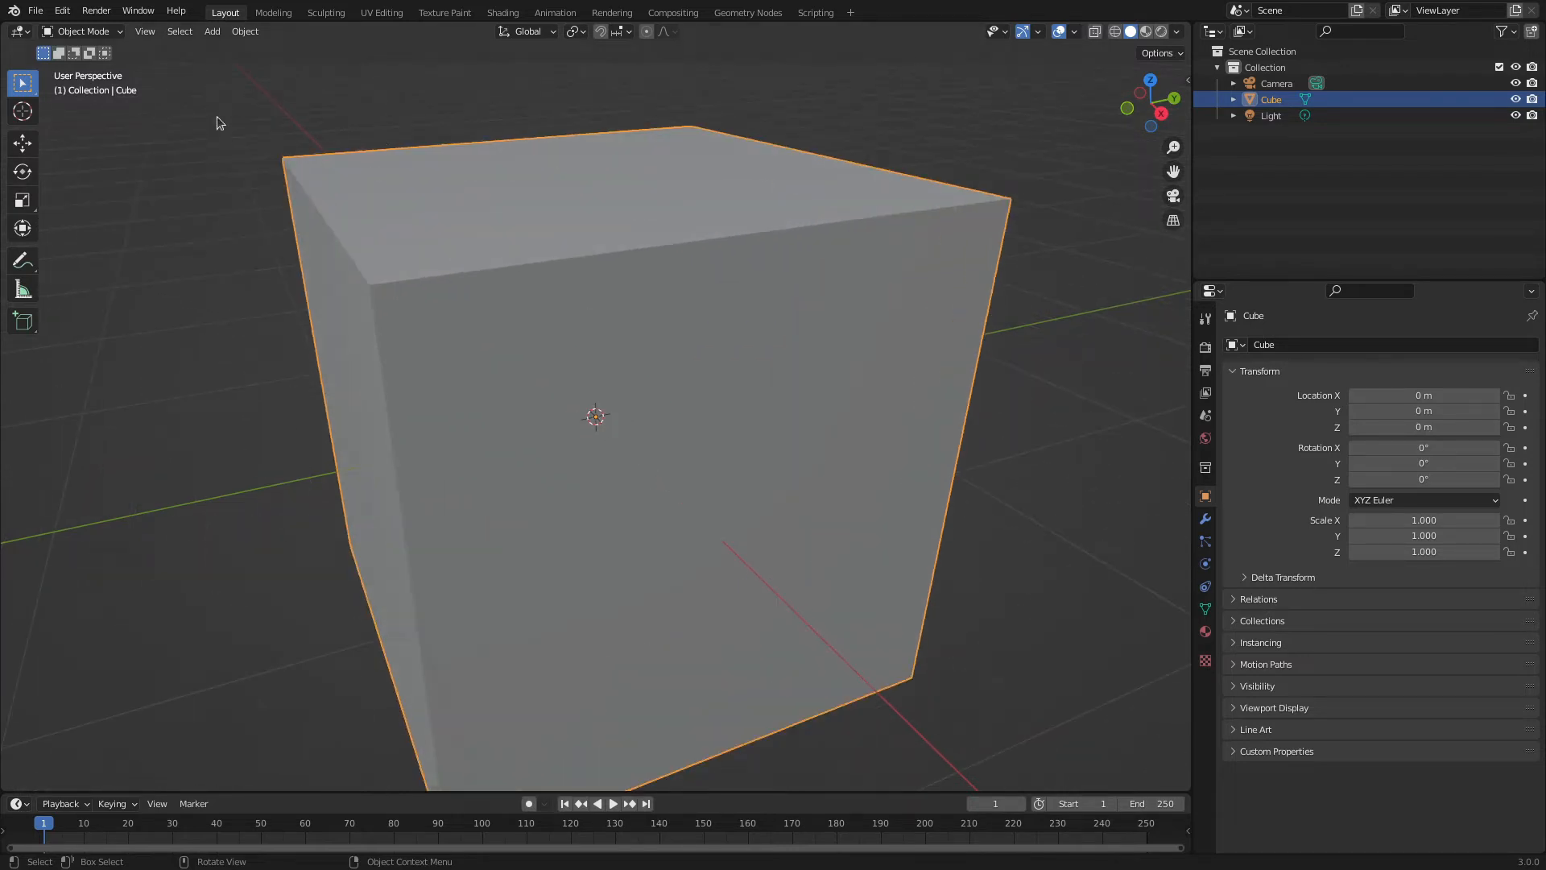
click(20, 119)
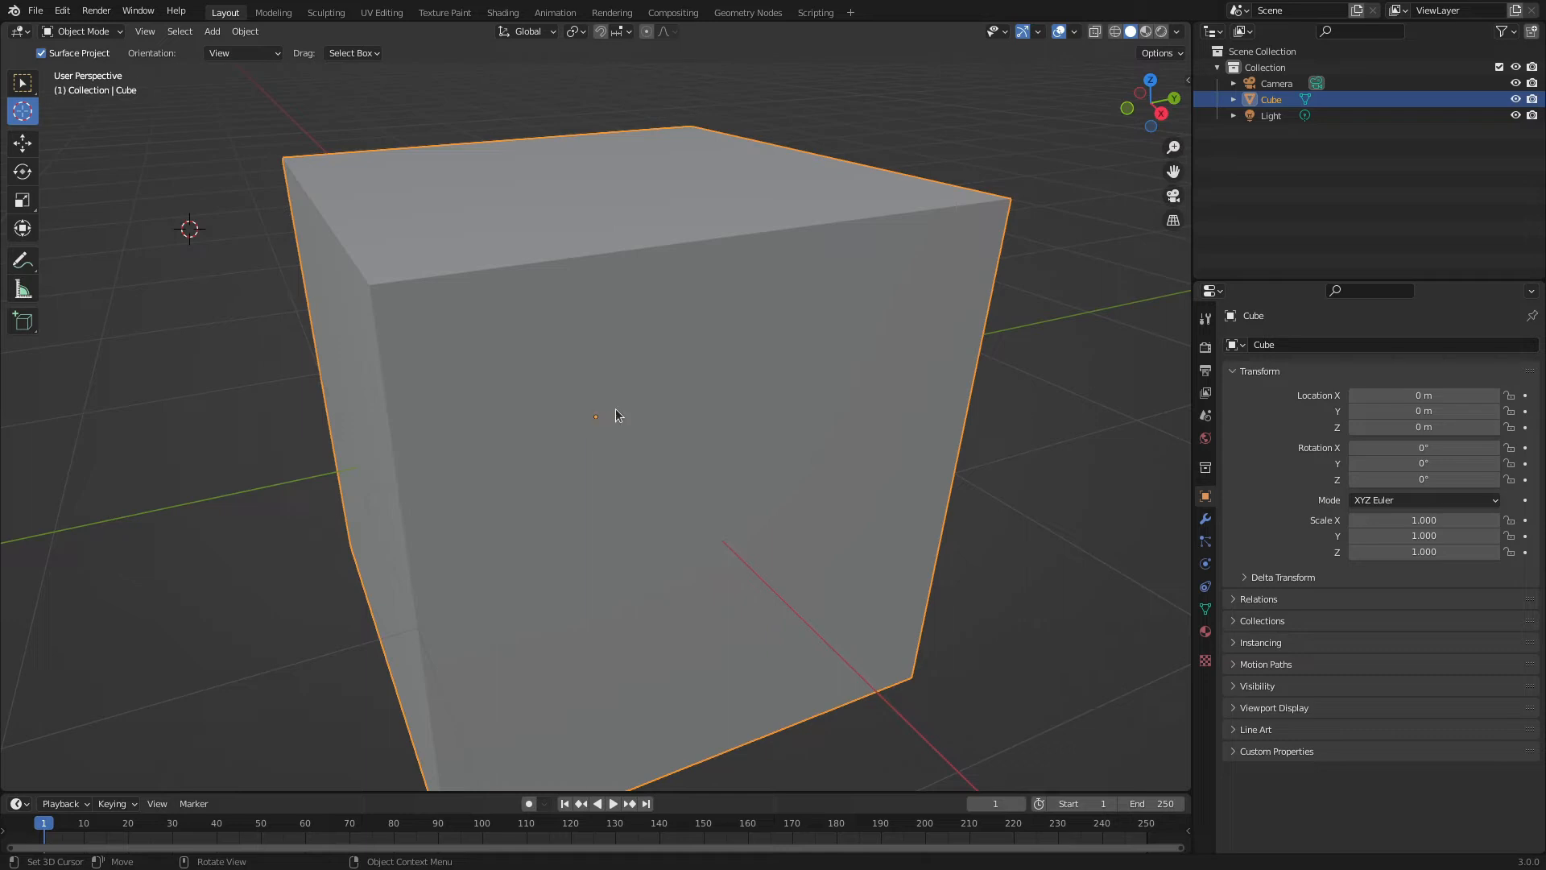
click(583, 33)
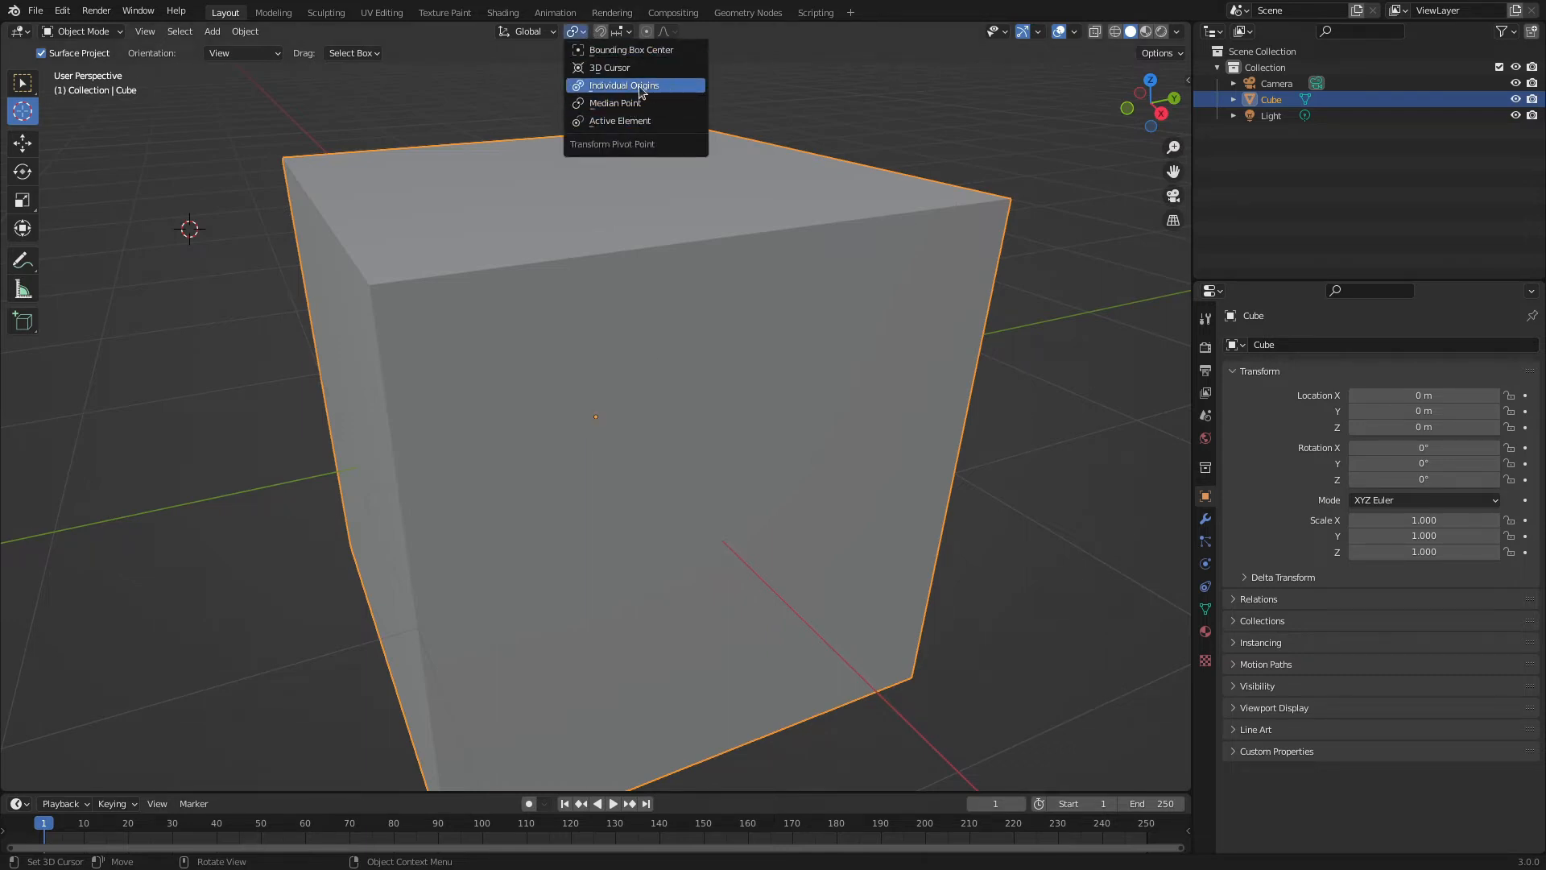
click(598, 86)
With the Transform tool, move the cube about 0.014 m along X and rotate it about −62° around Y and about −90° around X
scroll(483, 481, down, 2)
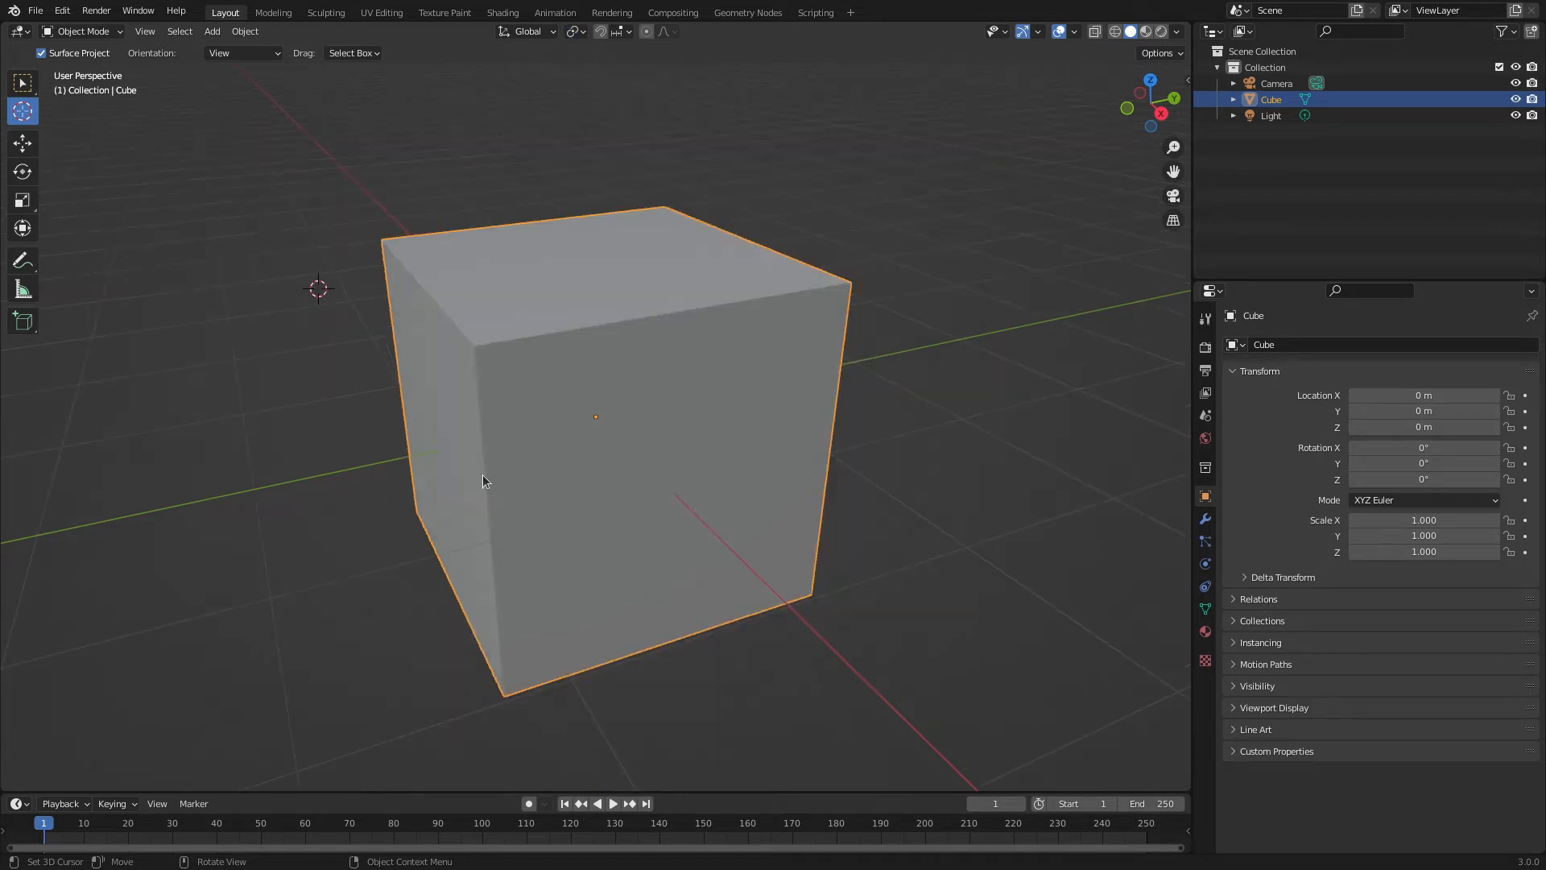
click(21, 229)
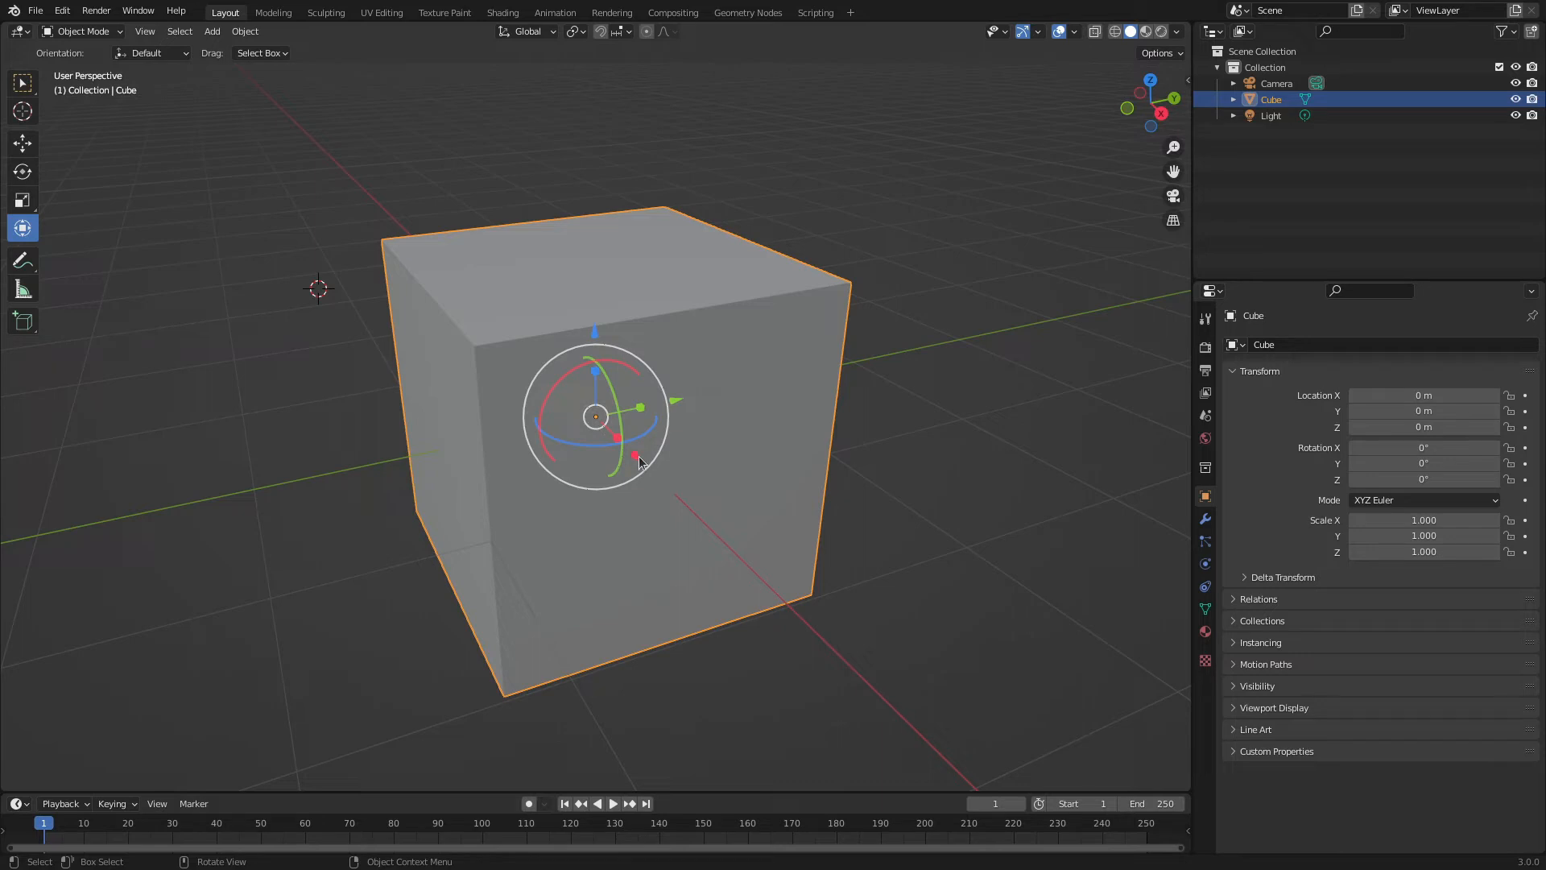
mouse_move(639, 458)
mouse_down()
mouse_move(668, 491)
mouse_move(602, 420)
mouse_move(634, 456)
mouse_up()
drag(615, 394, 562, 368)
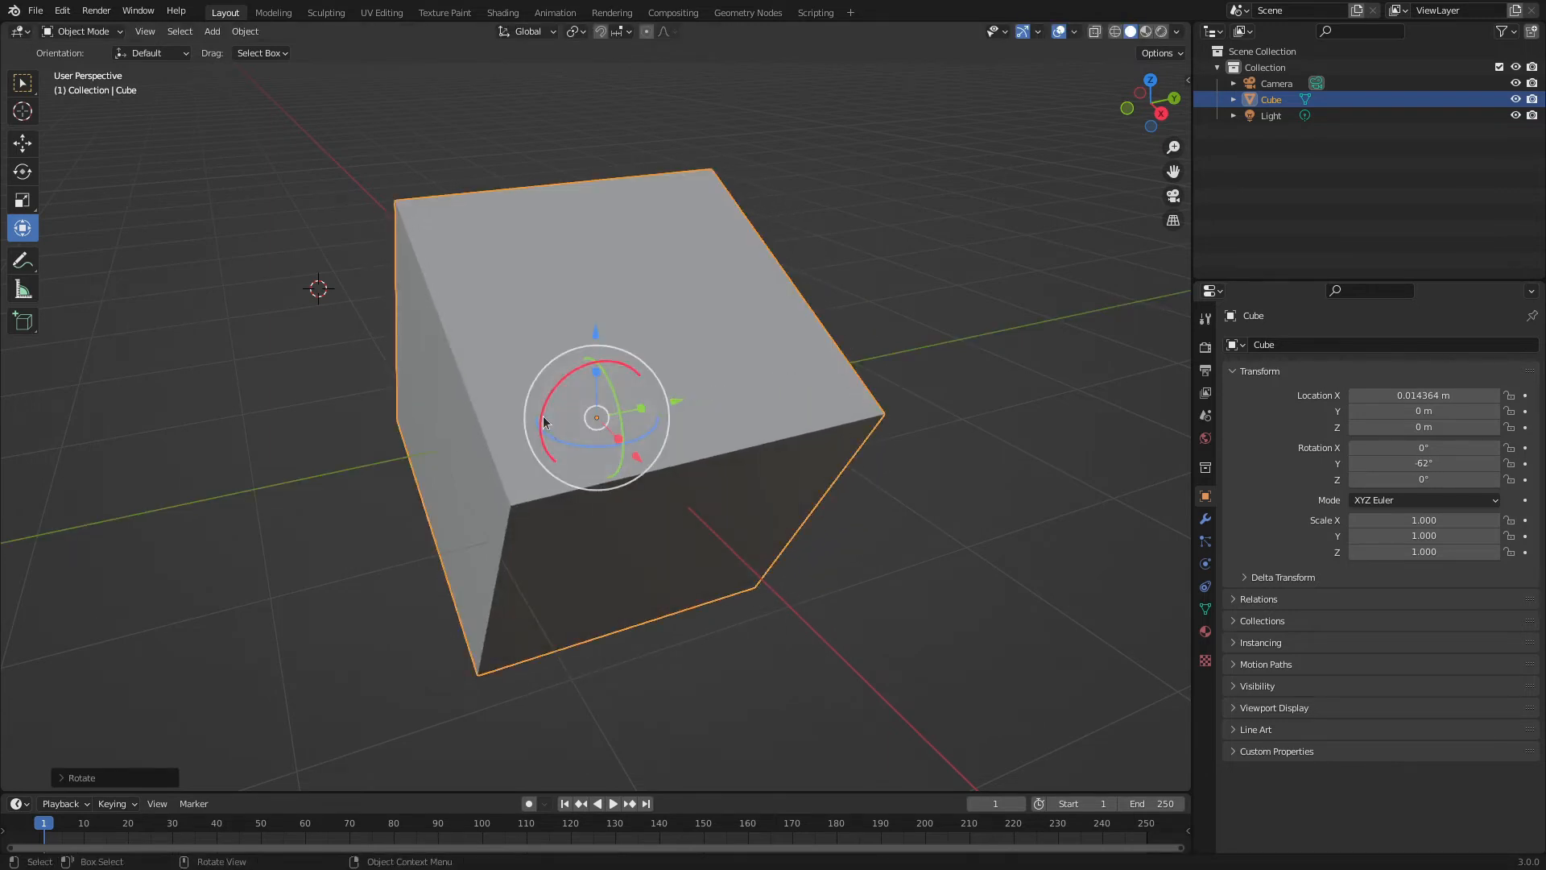
drag(545, 420, 575, 466)
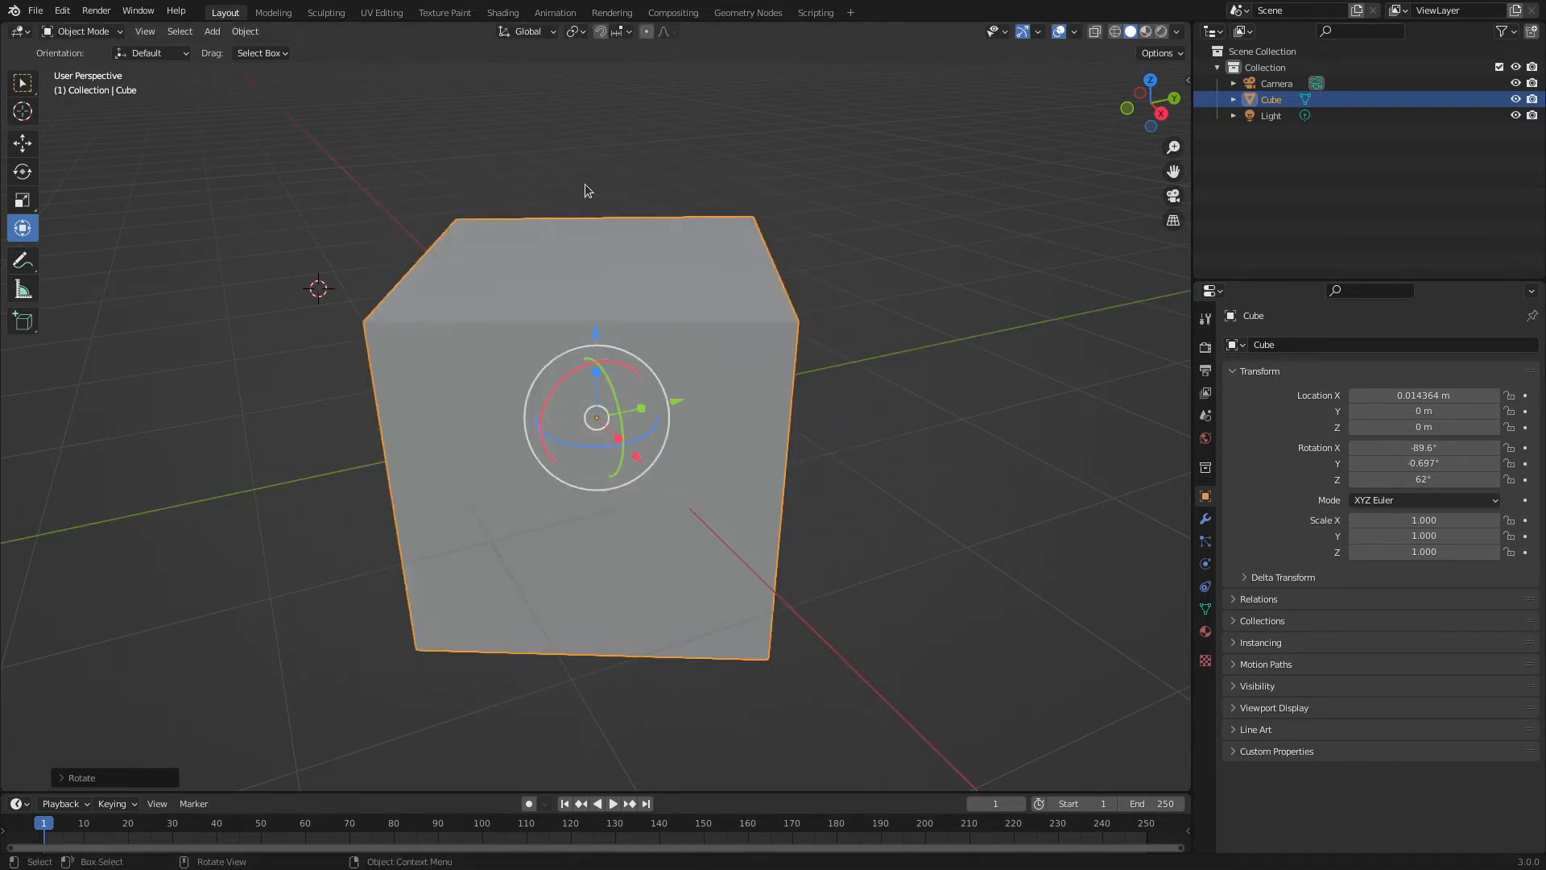
Set the transform pivot point to 3D Cursor and rotate the cube slightly around the cursor on the X axis
click(578, 34)
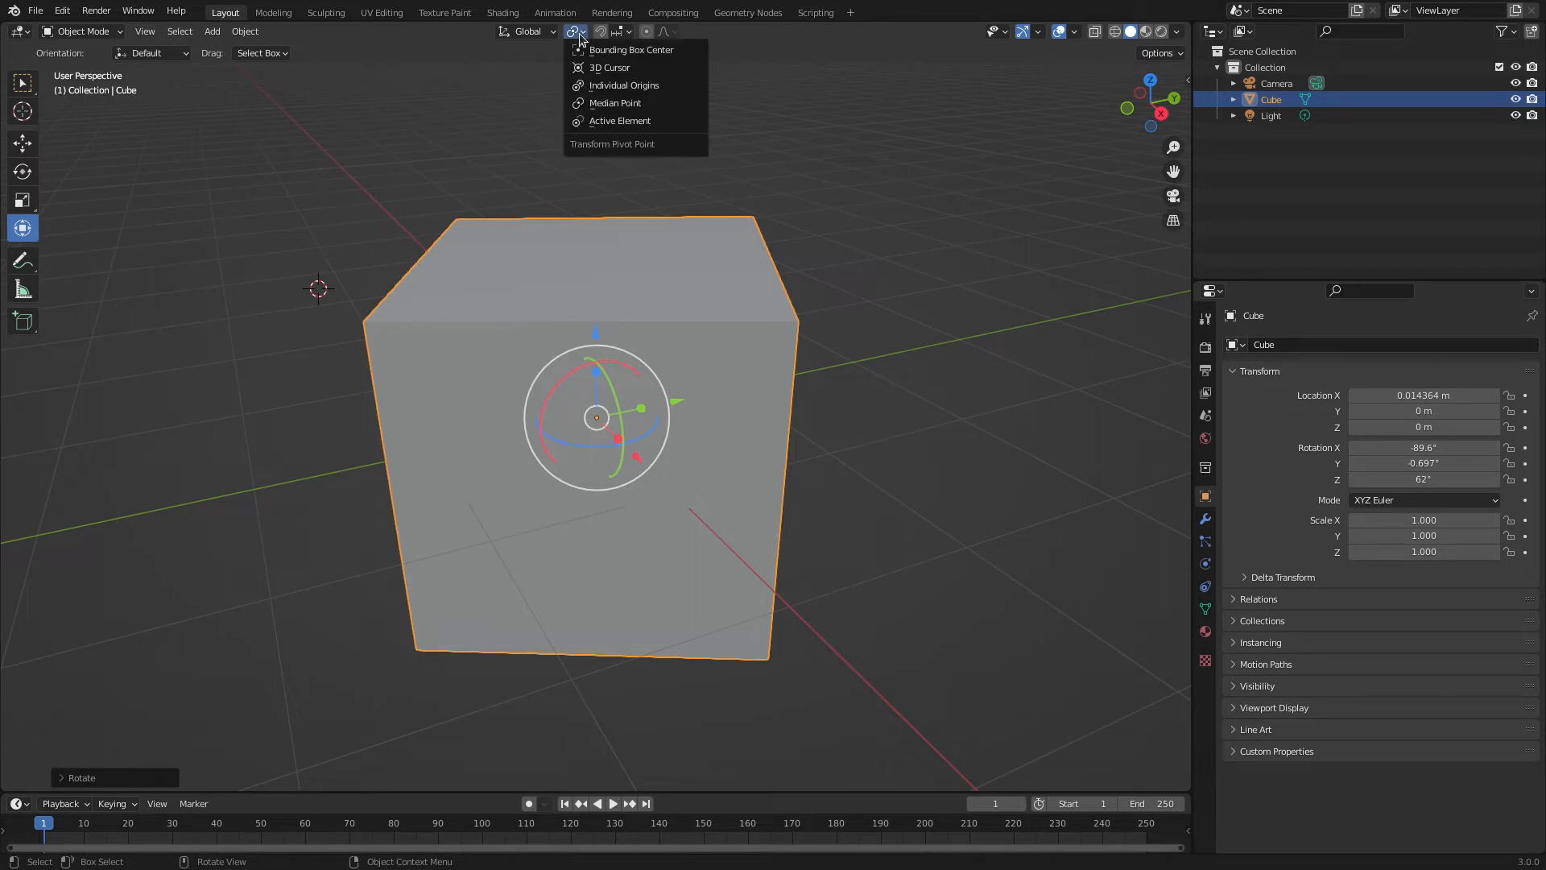
click(621, 69)
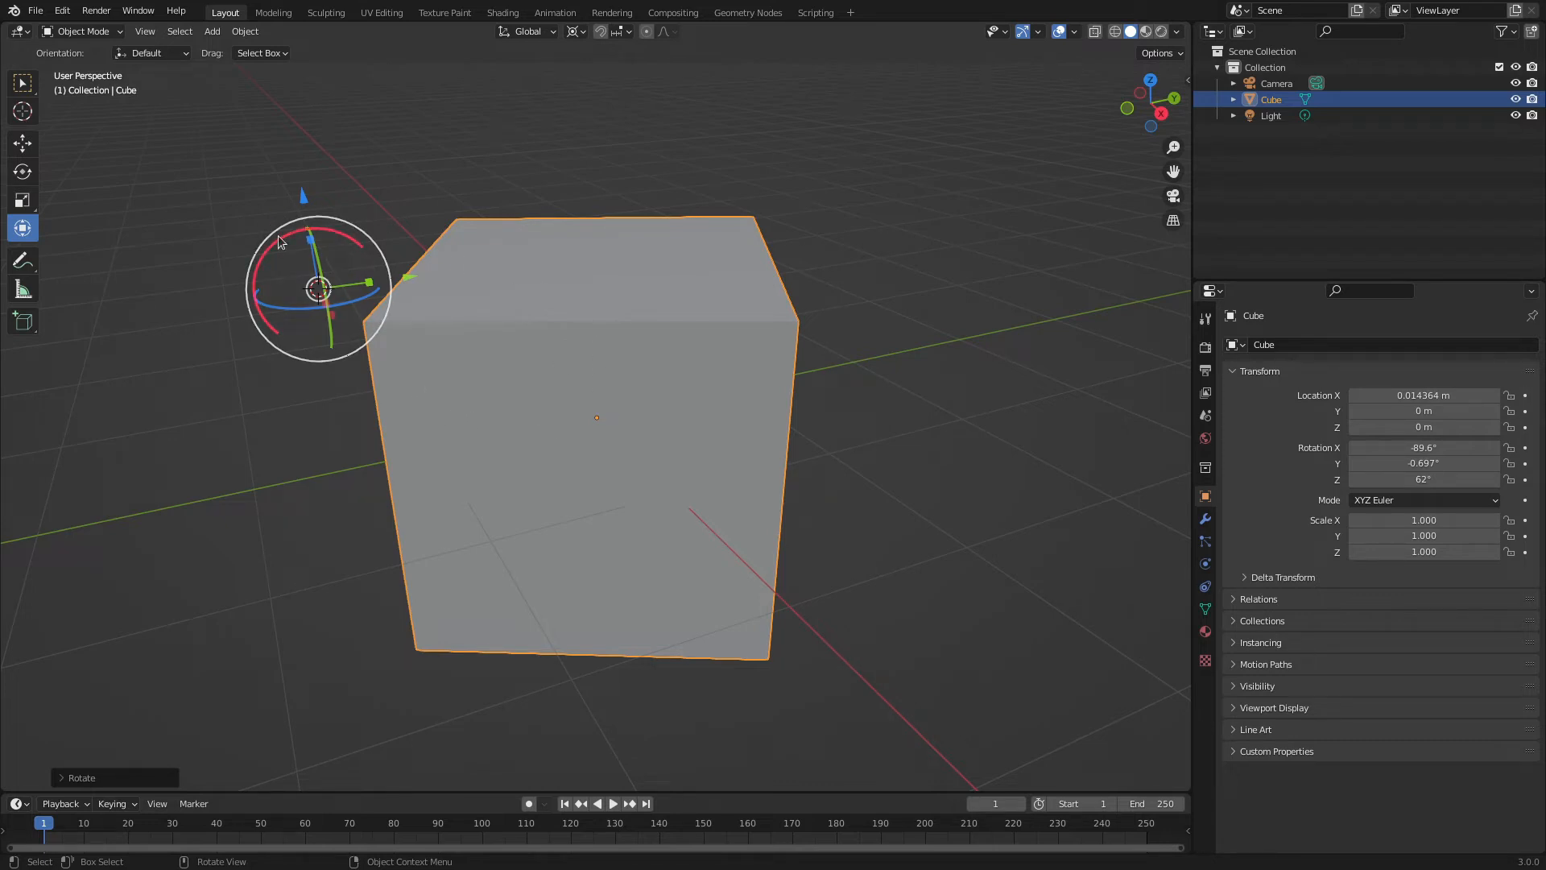
drag(285, 242, 303, 268)
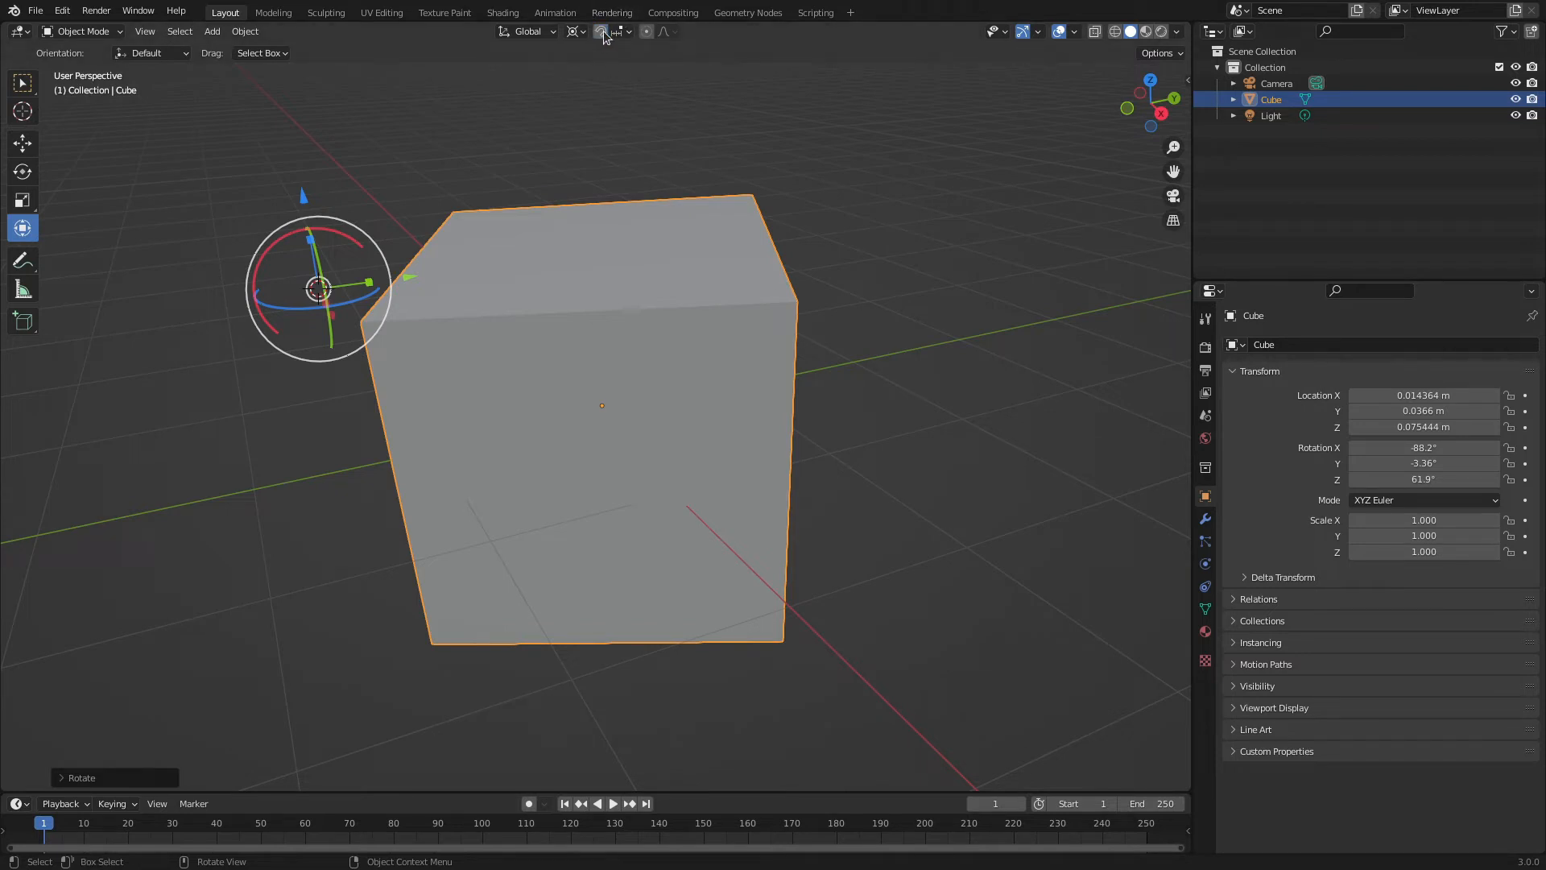
Examine the proportional editing setting and its falloff options in Object Mode
click(646, 32)
click(675, 32)
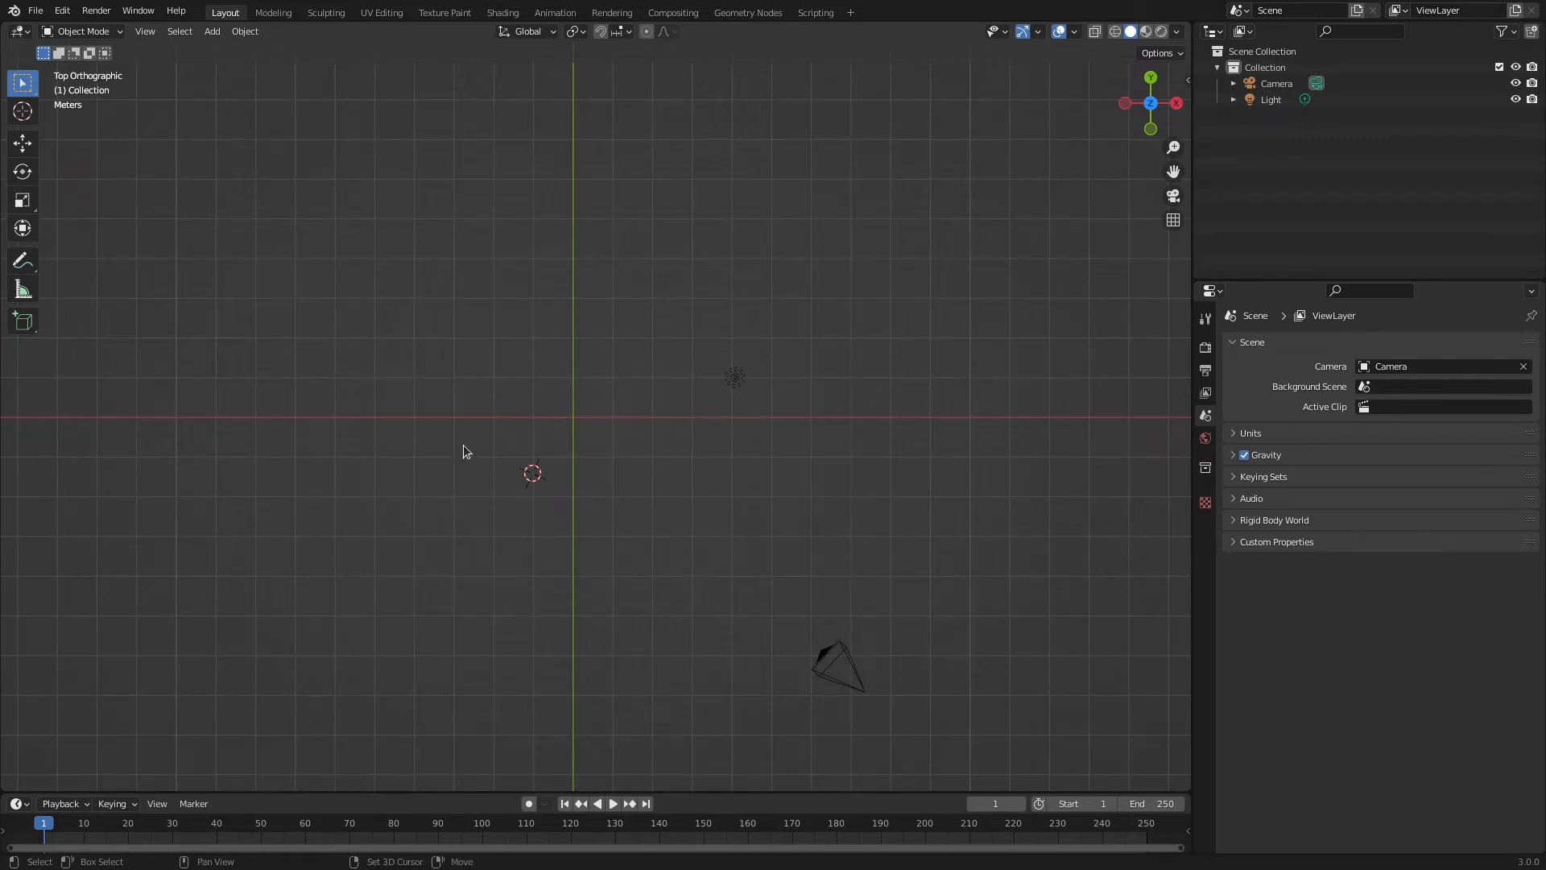
Add a grid mesh at the 3D cursor and scale it up about 15.1 times
key(shift+a)
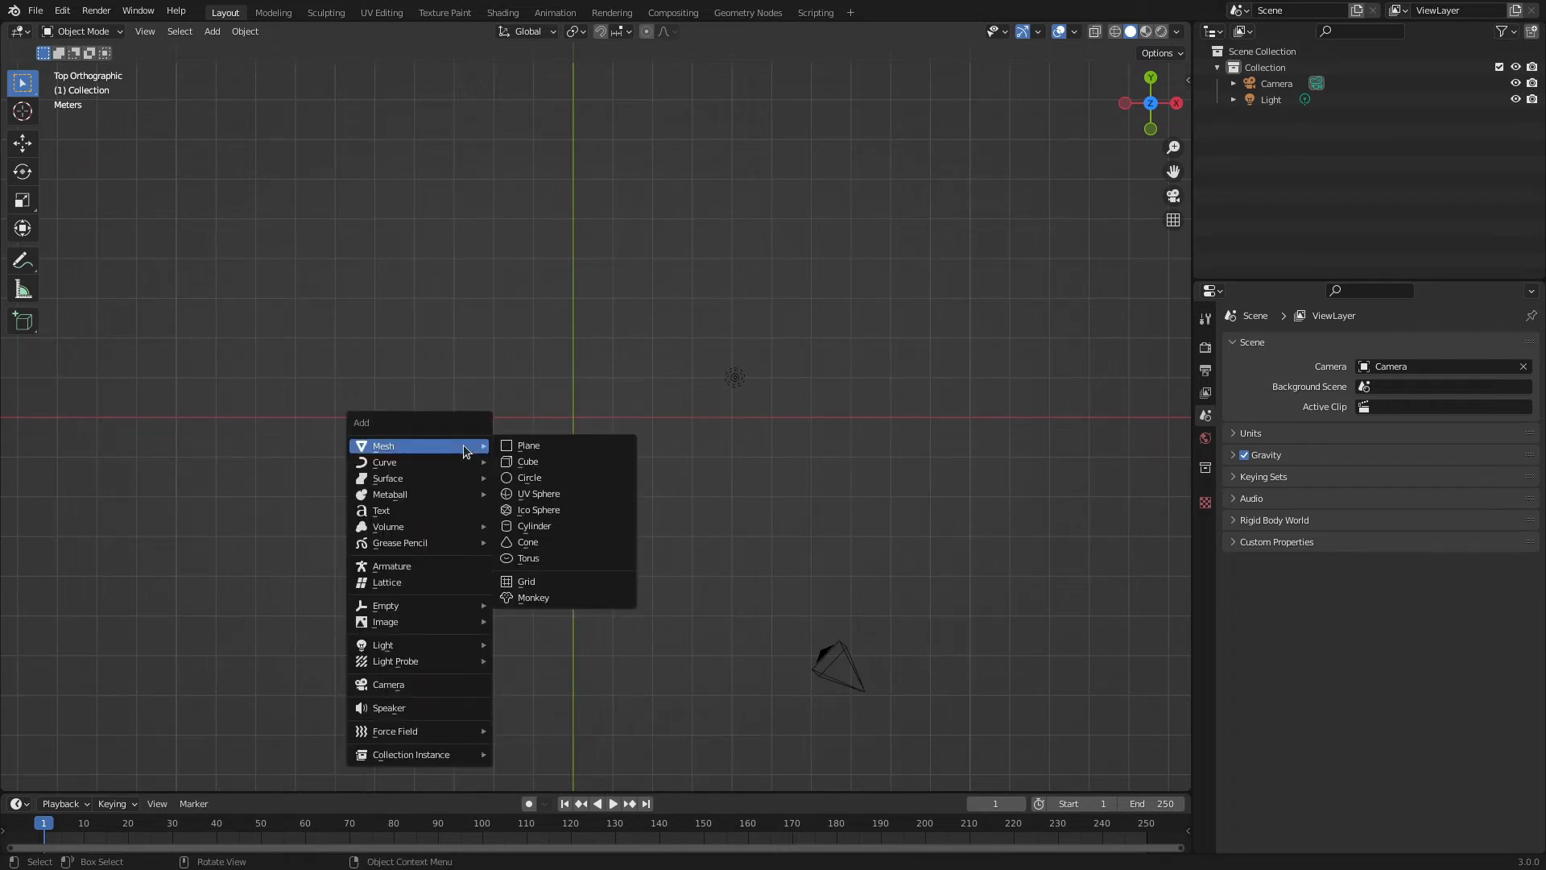
click(535, 583)
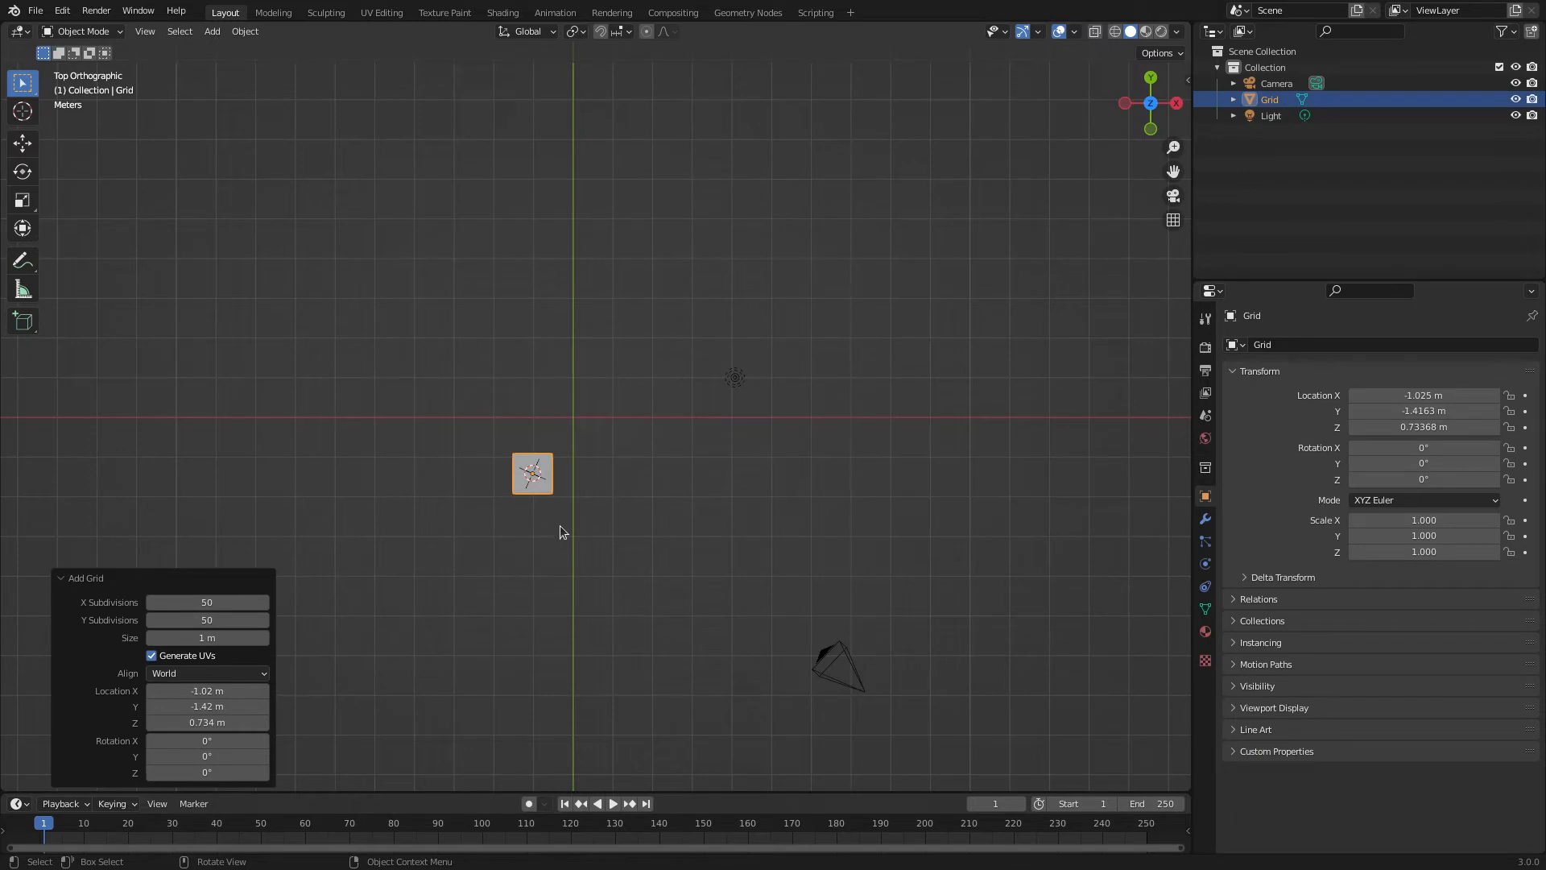
key(s)
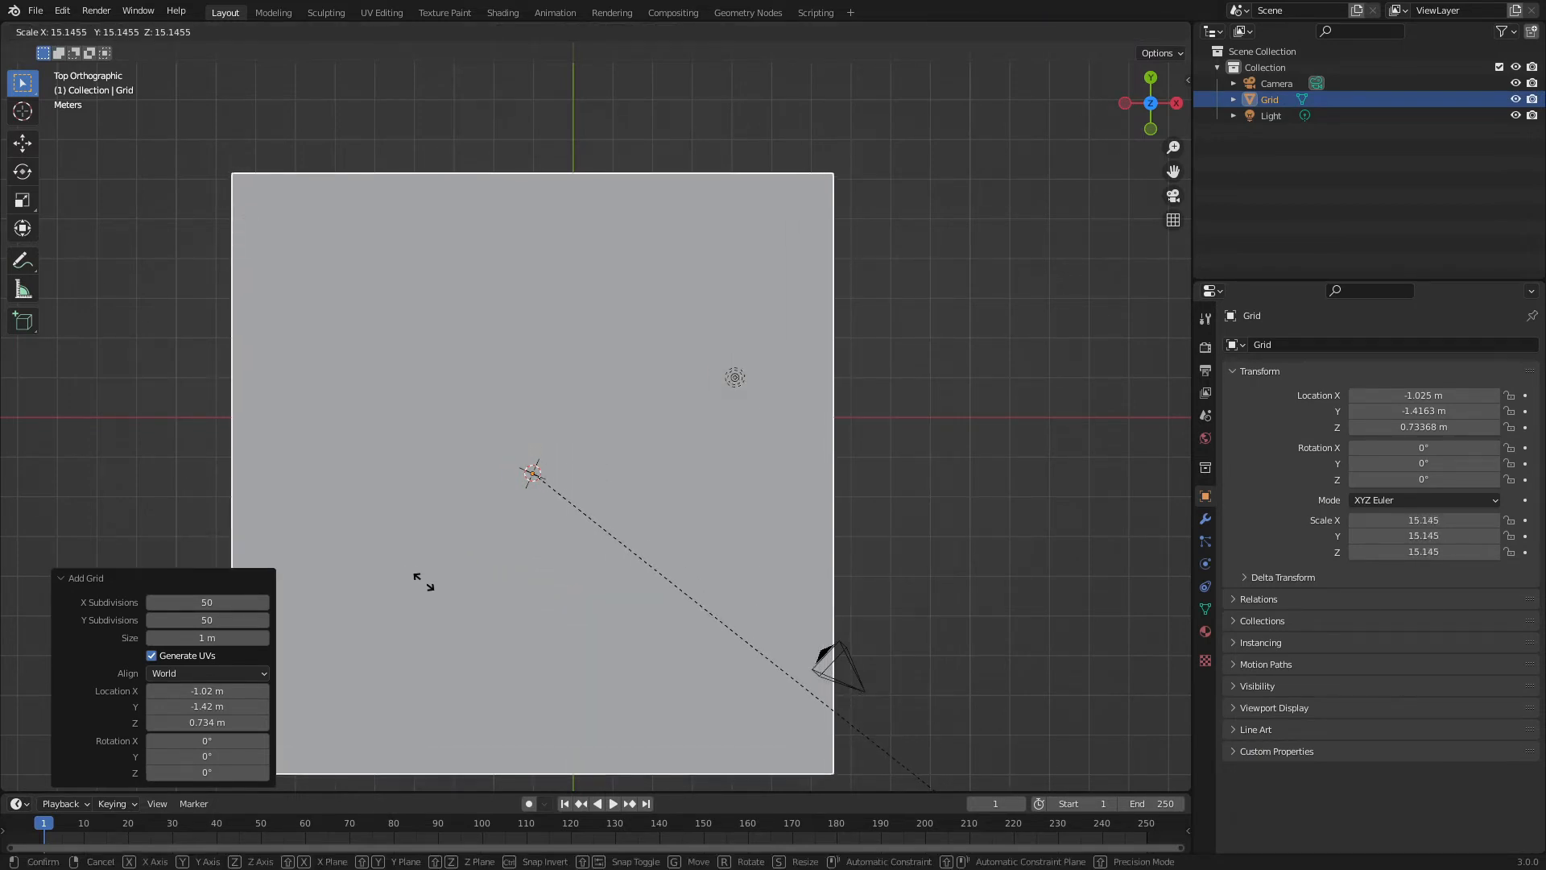
click(426, 569)
Move the grid about 1.12 m along X and 1.48 m along Y, and enter Edit Mode
key(g)
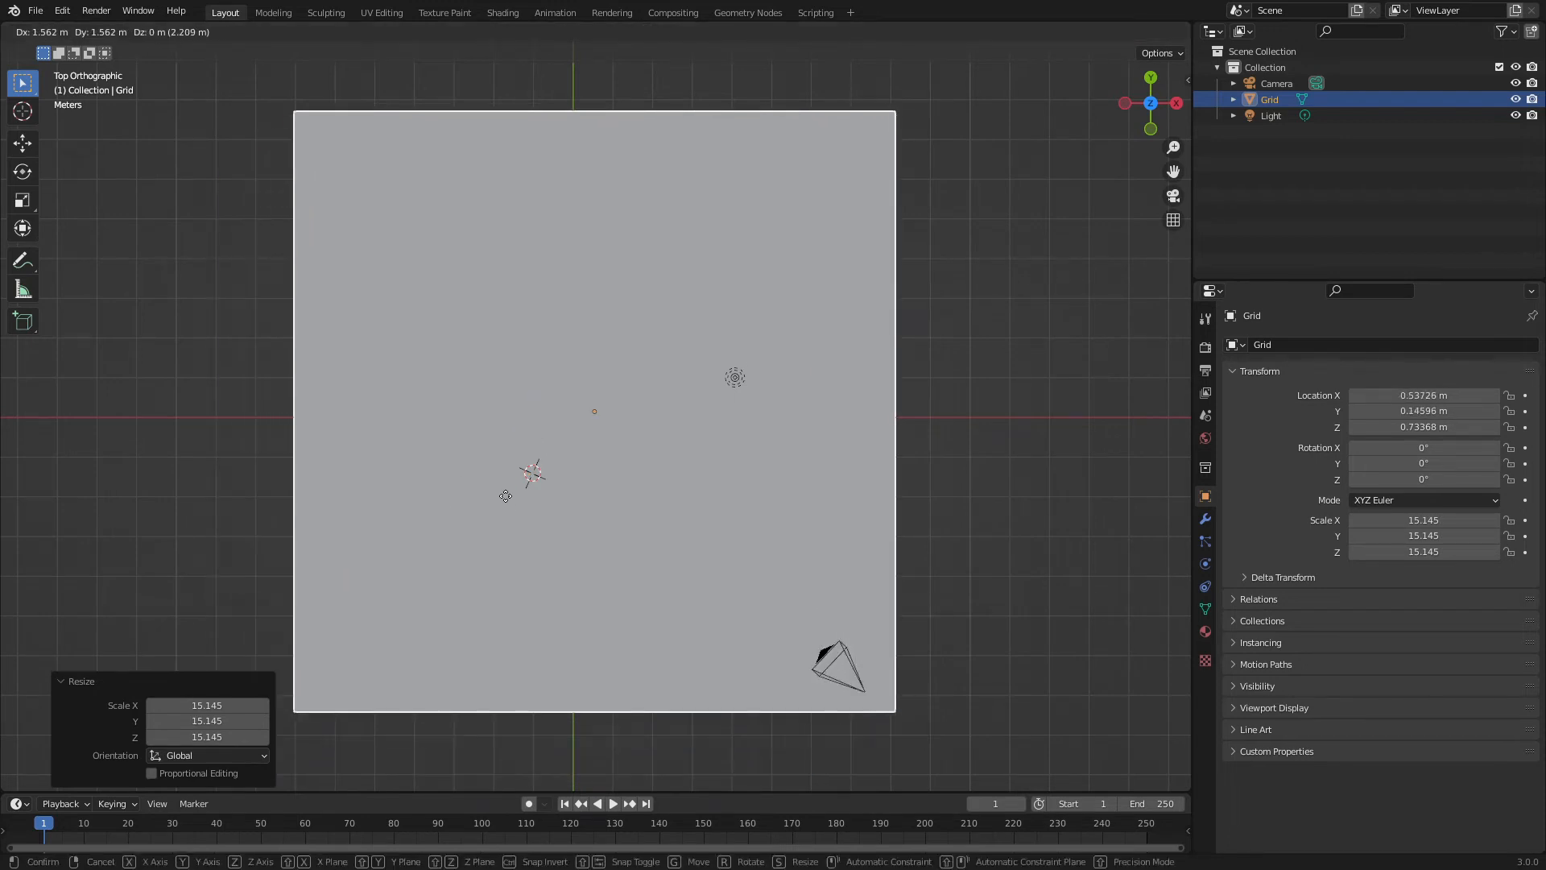
click(474, 509)
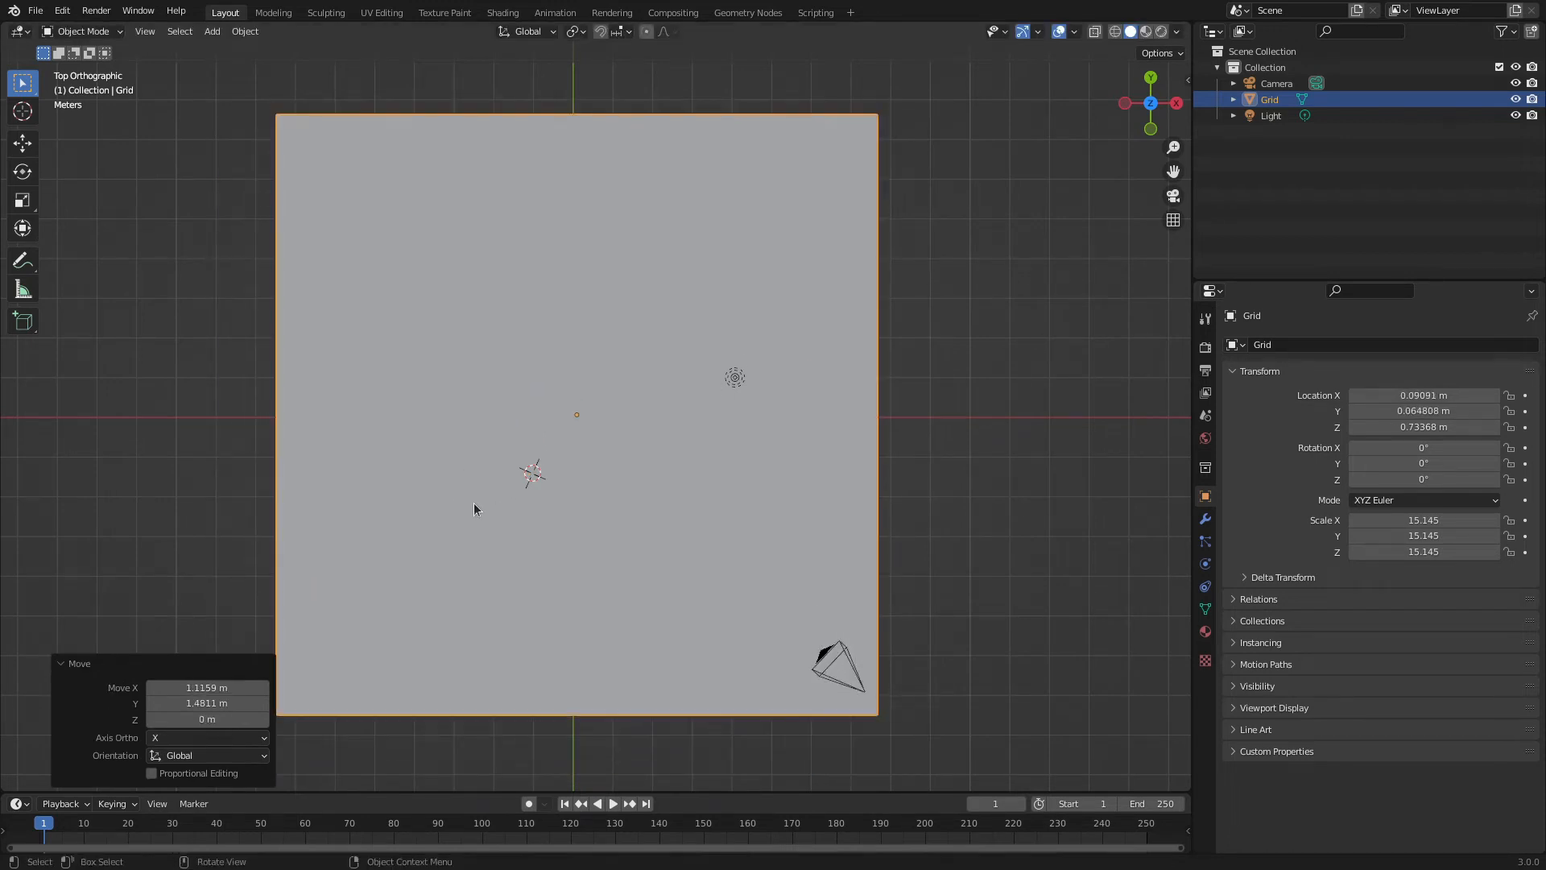
key(Tab)
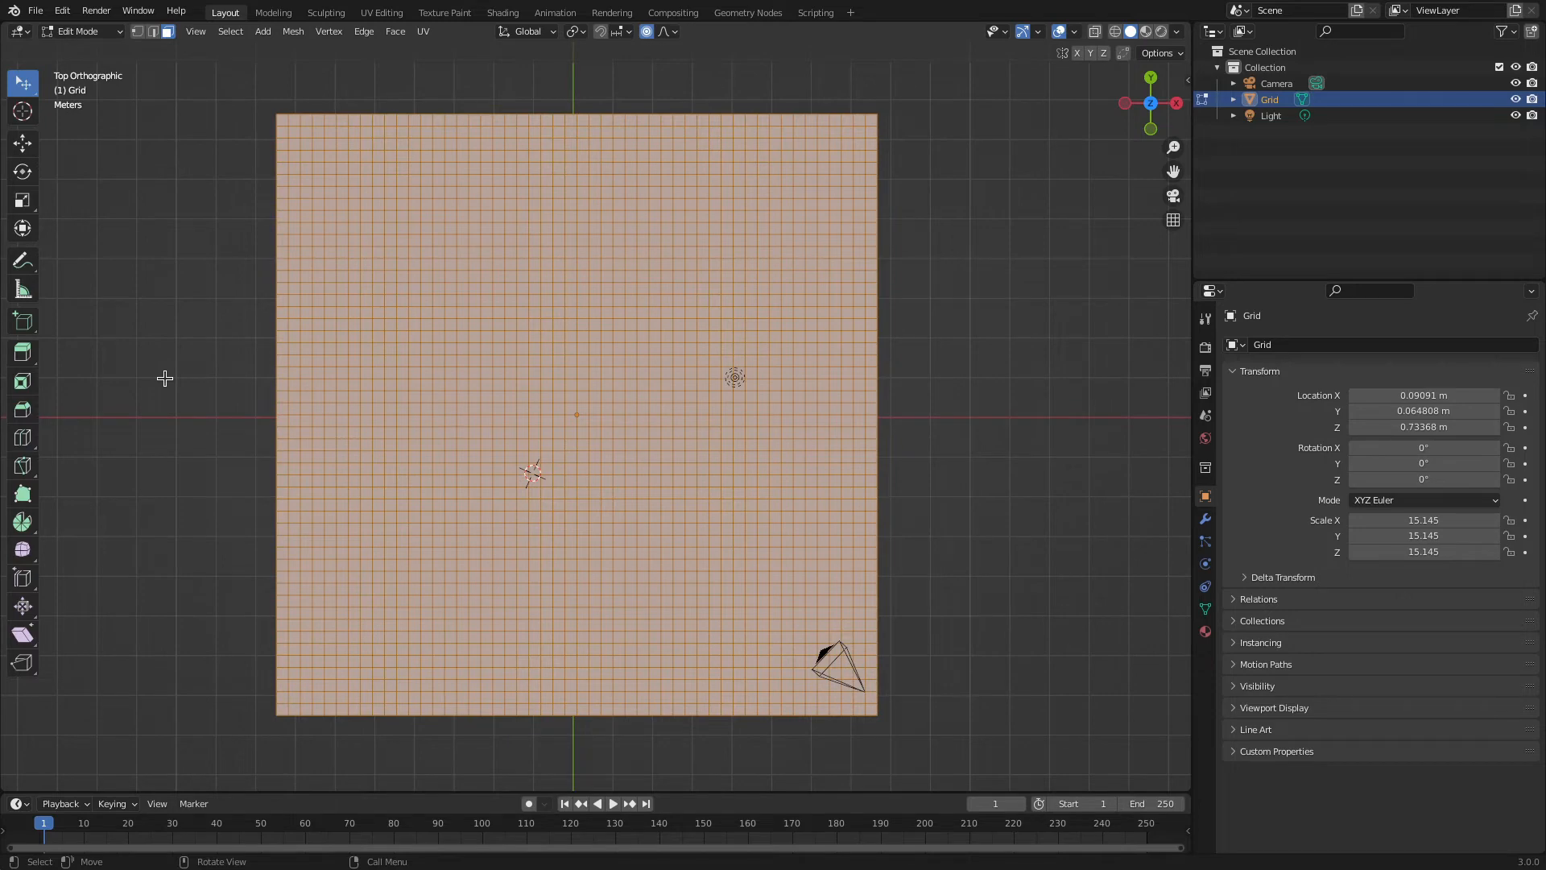
Turn off proportional editing and move a single grid face about 0.34 m in X, 0.48 m in Y and 1.27 m up
middle_drag(166, 370, 171, 280)
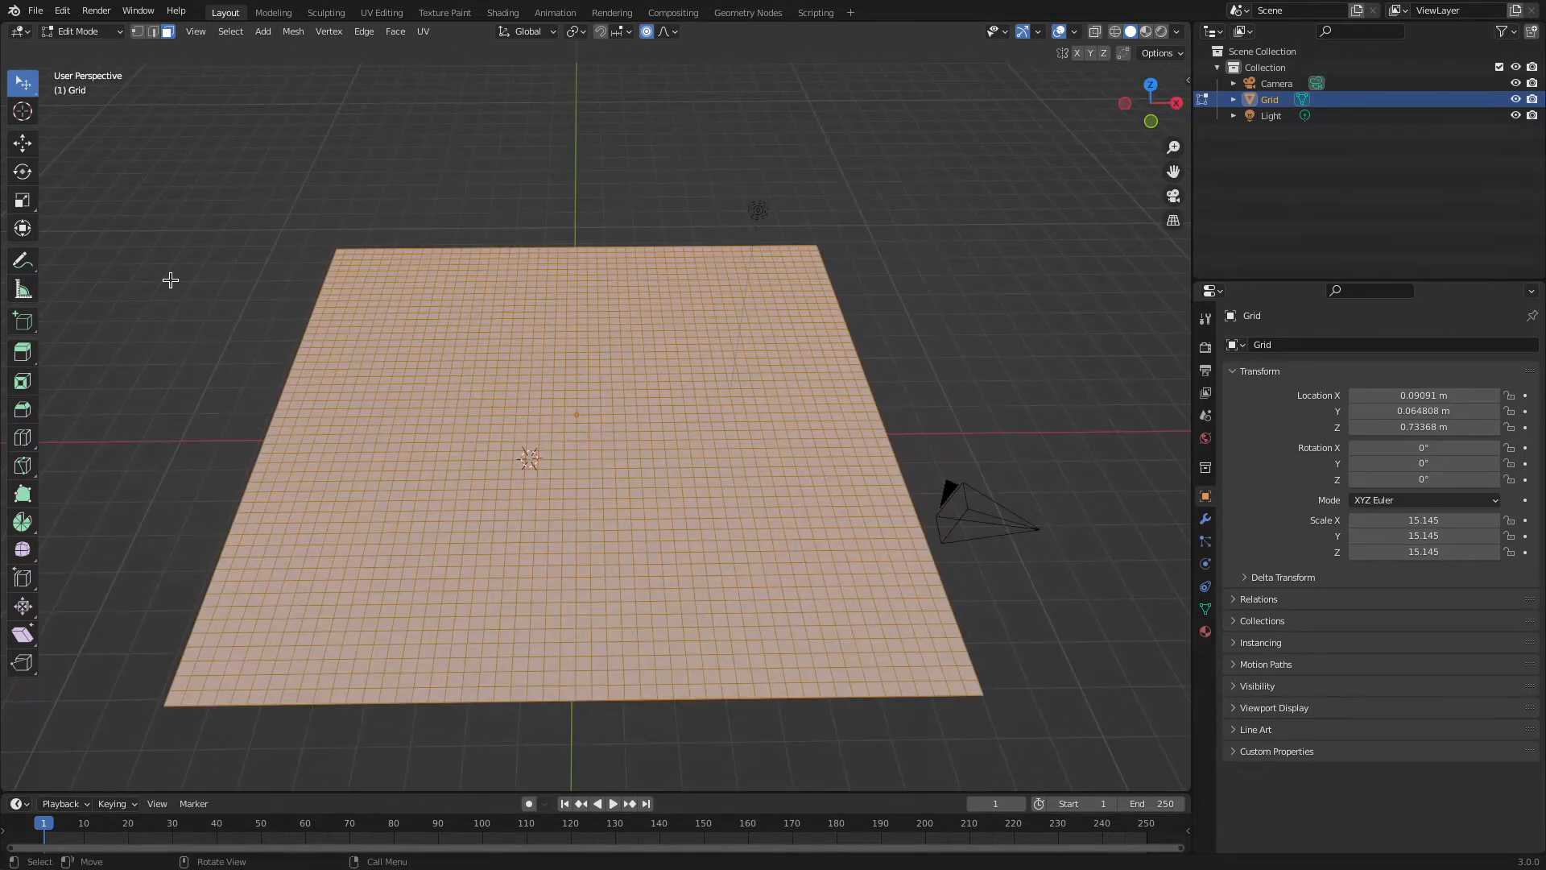
click(138, 33)
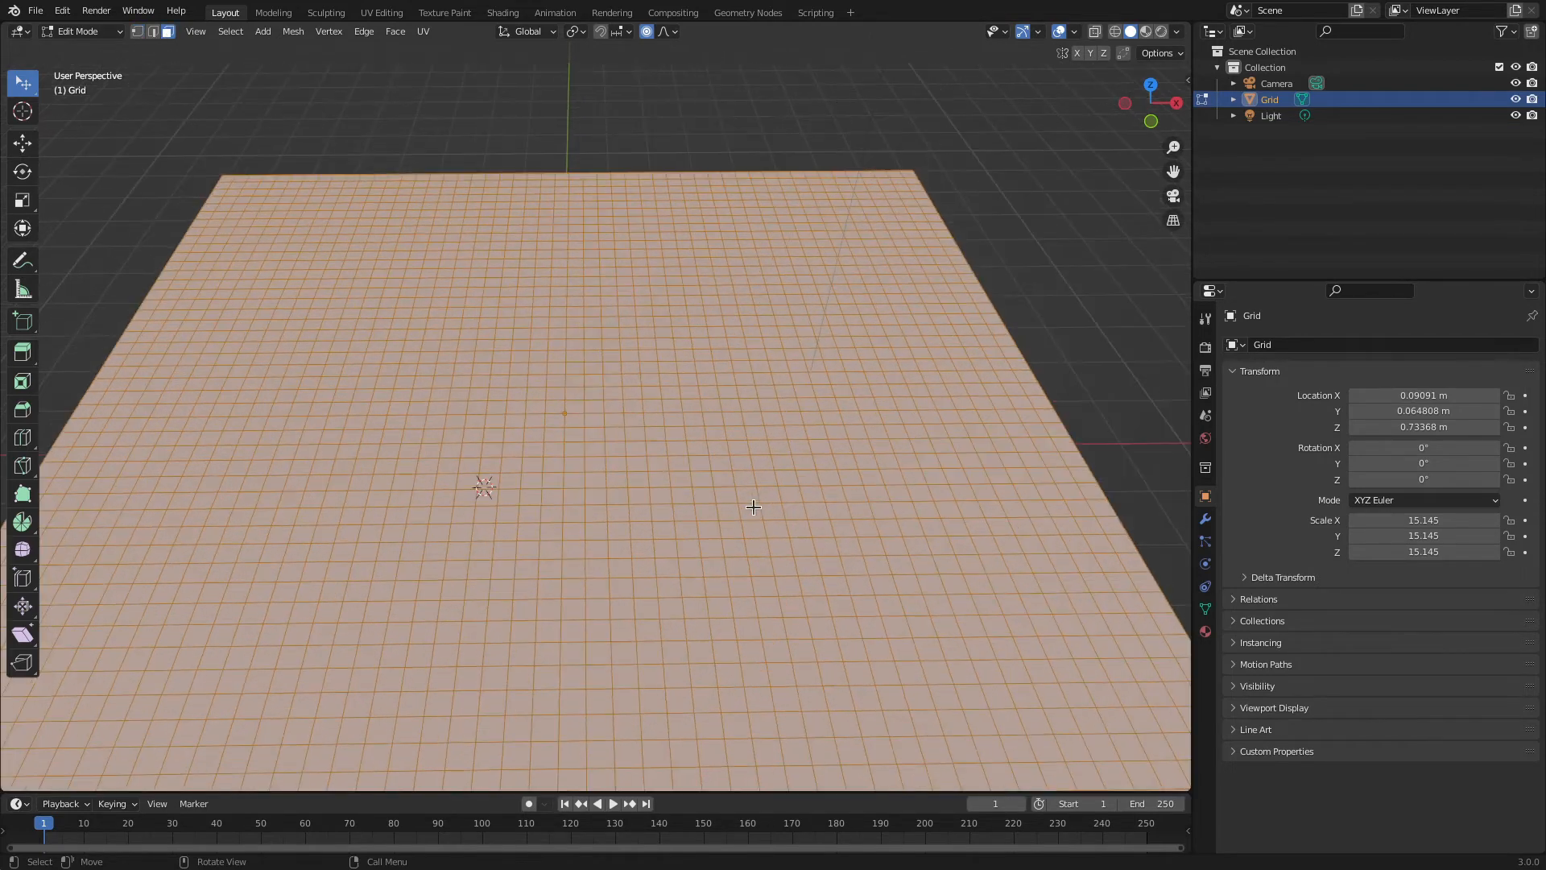
scroll(752, 516, up, 3)
middle_drag(751, 516, 720, 438)
click(547, 264)
click(481, 406)
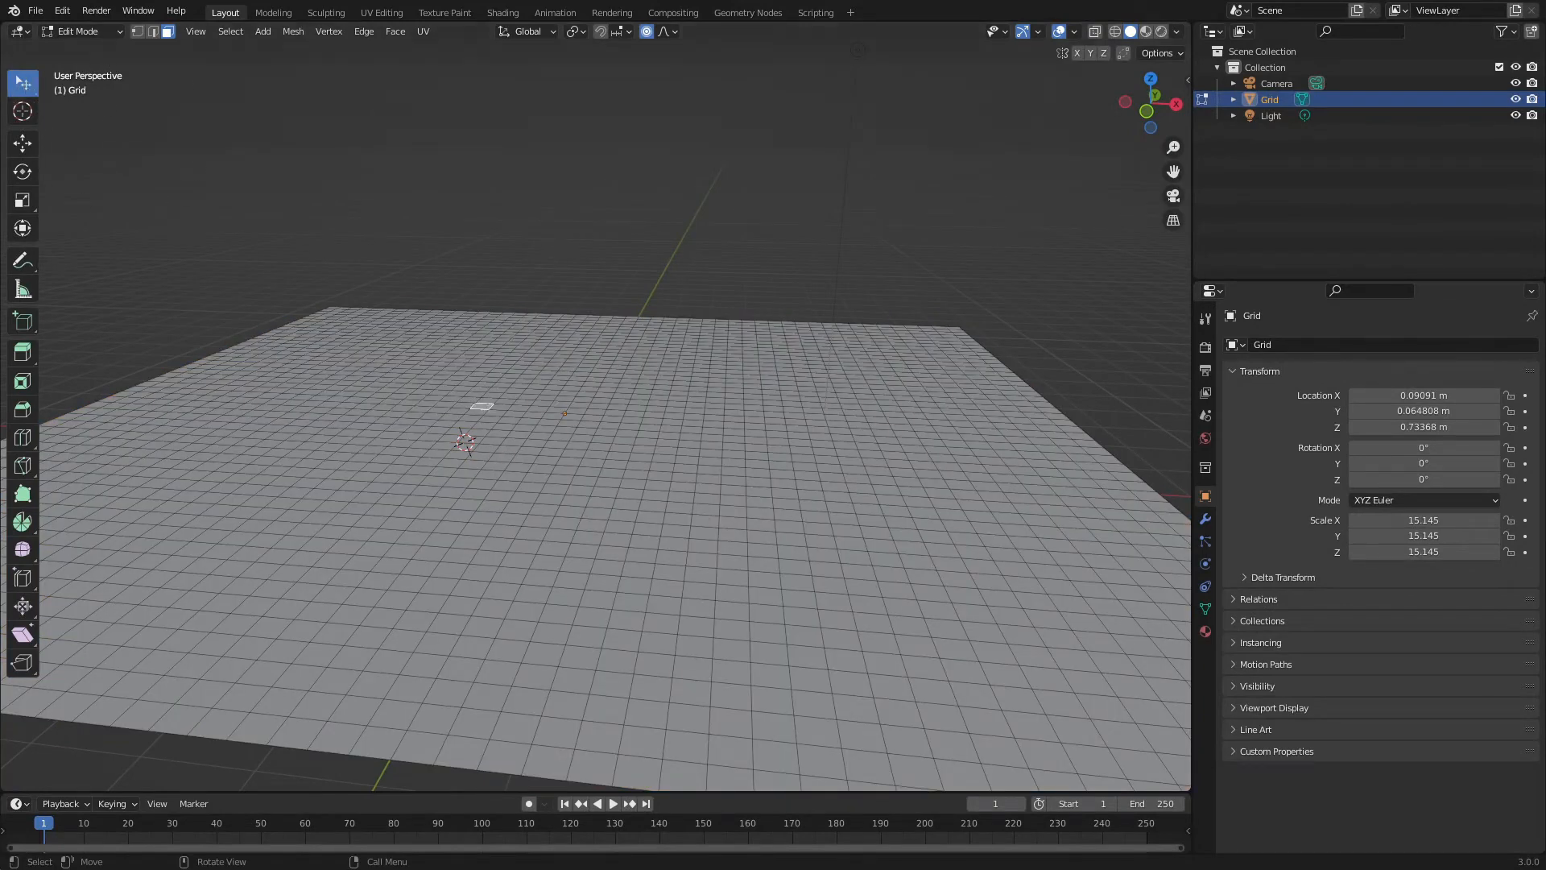
click(646, 32)
click(588, 483)
key(e)
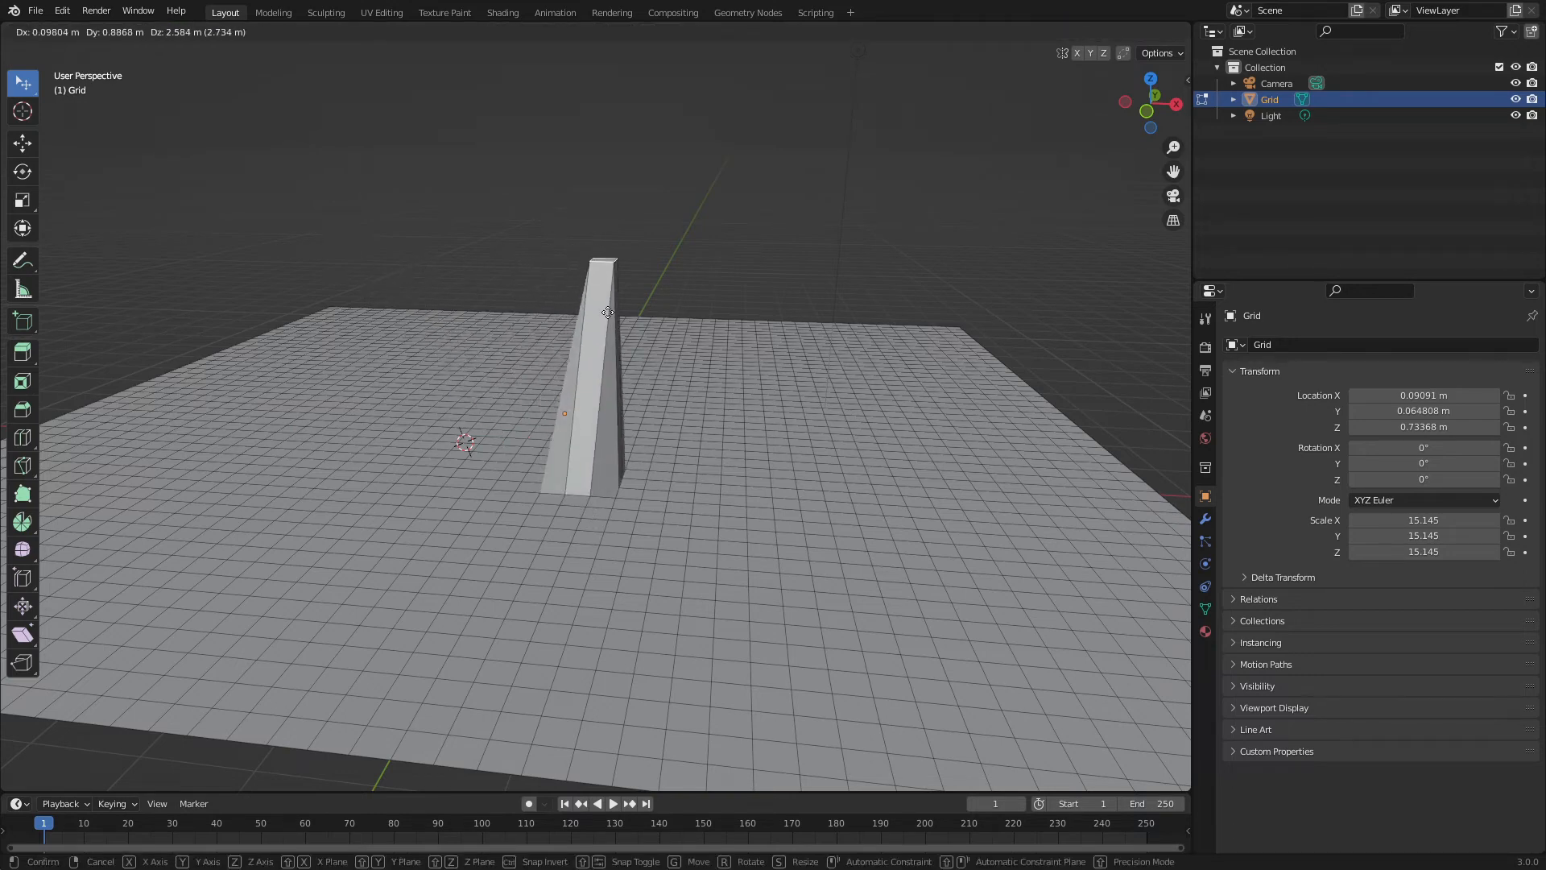
click(621, 372)
Raise two more separate grid faces into tapered pillars, moving the last one up about 0.98 m
scroll(683, 501, up, 5)
middle_drag(725, 488, 842, 602)
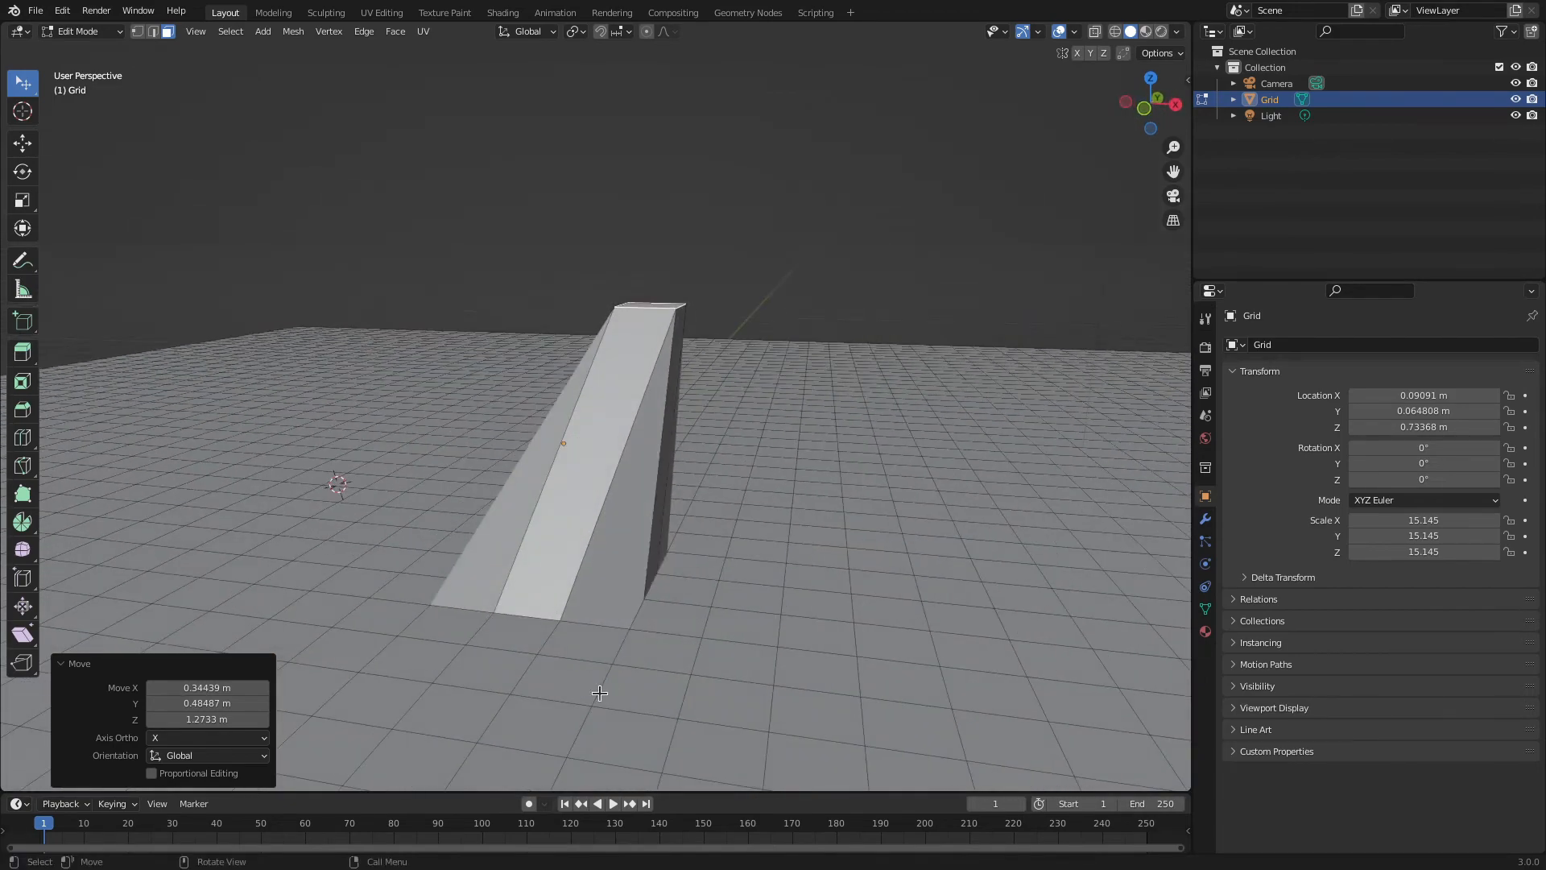
click(886, 610)
key(e)
click(889, 315)
middle_drag(377, 588, 399, 558)
click(398, 556)
key(e)
click(346, 488)
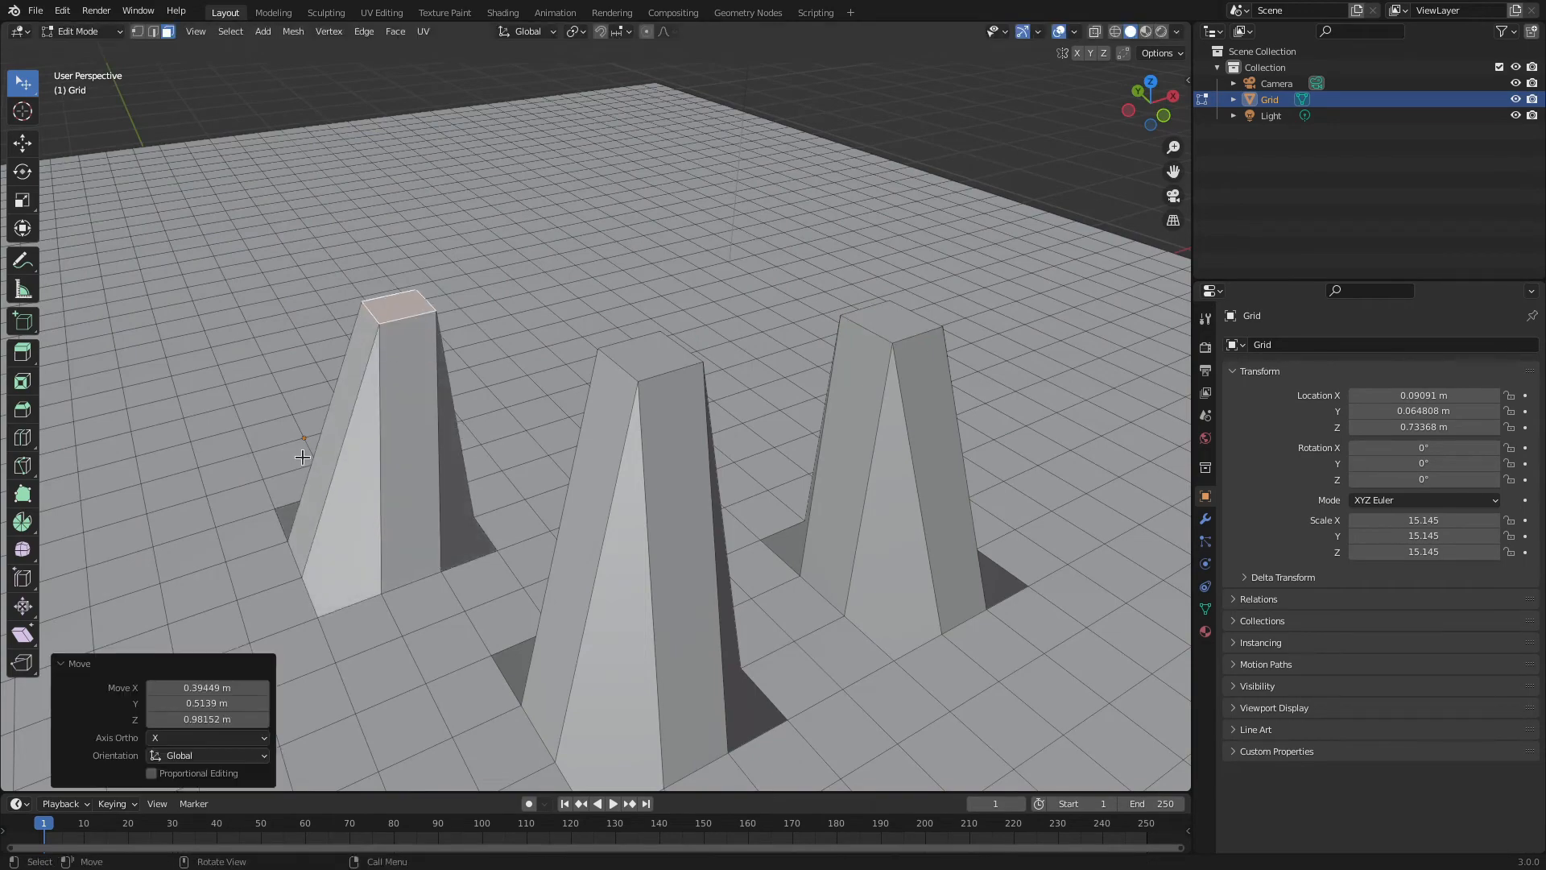
With smooth proportional editing turned on, raise a face away from the pillars about 1.97 m and set the proportional size to 3.67
middle_drag(320, 438, 514, 486)
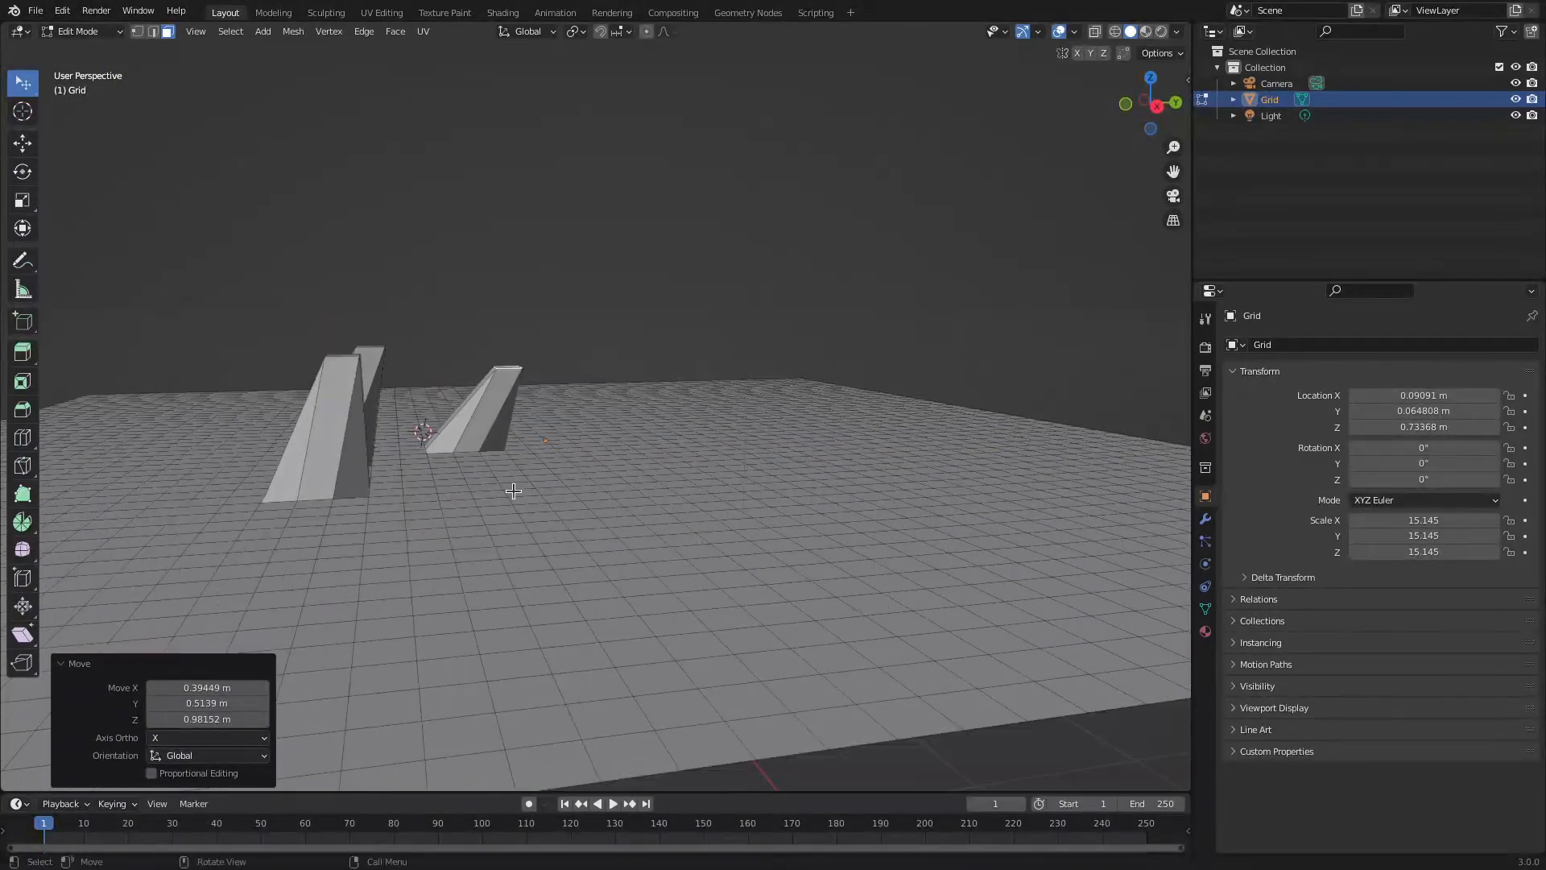
middle_drag(645, 504, 536, 503)
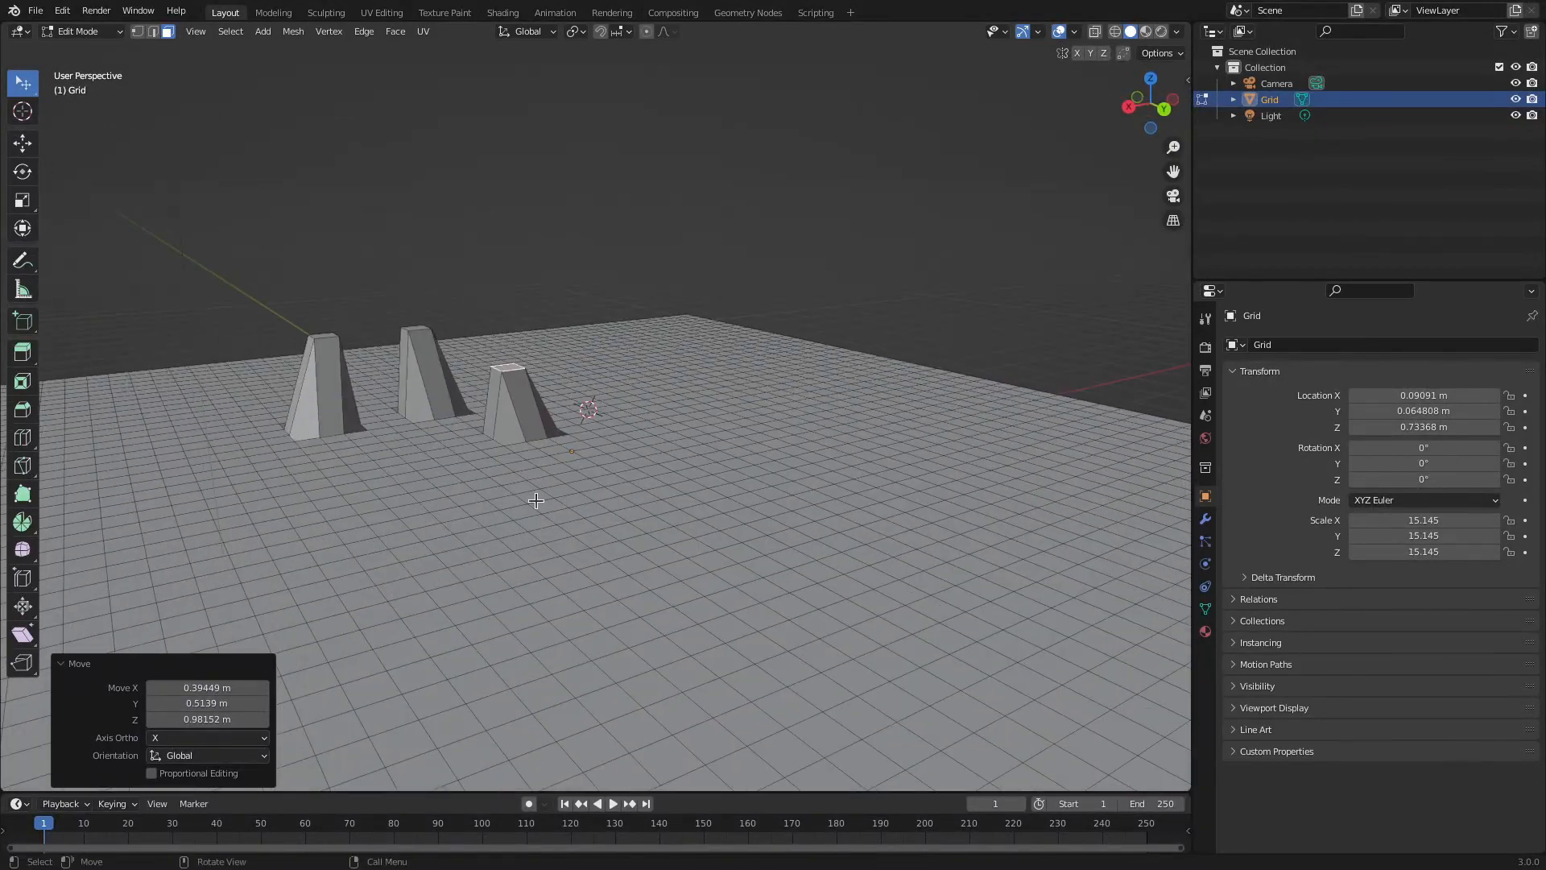
click(646, 32)
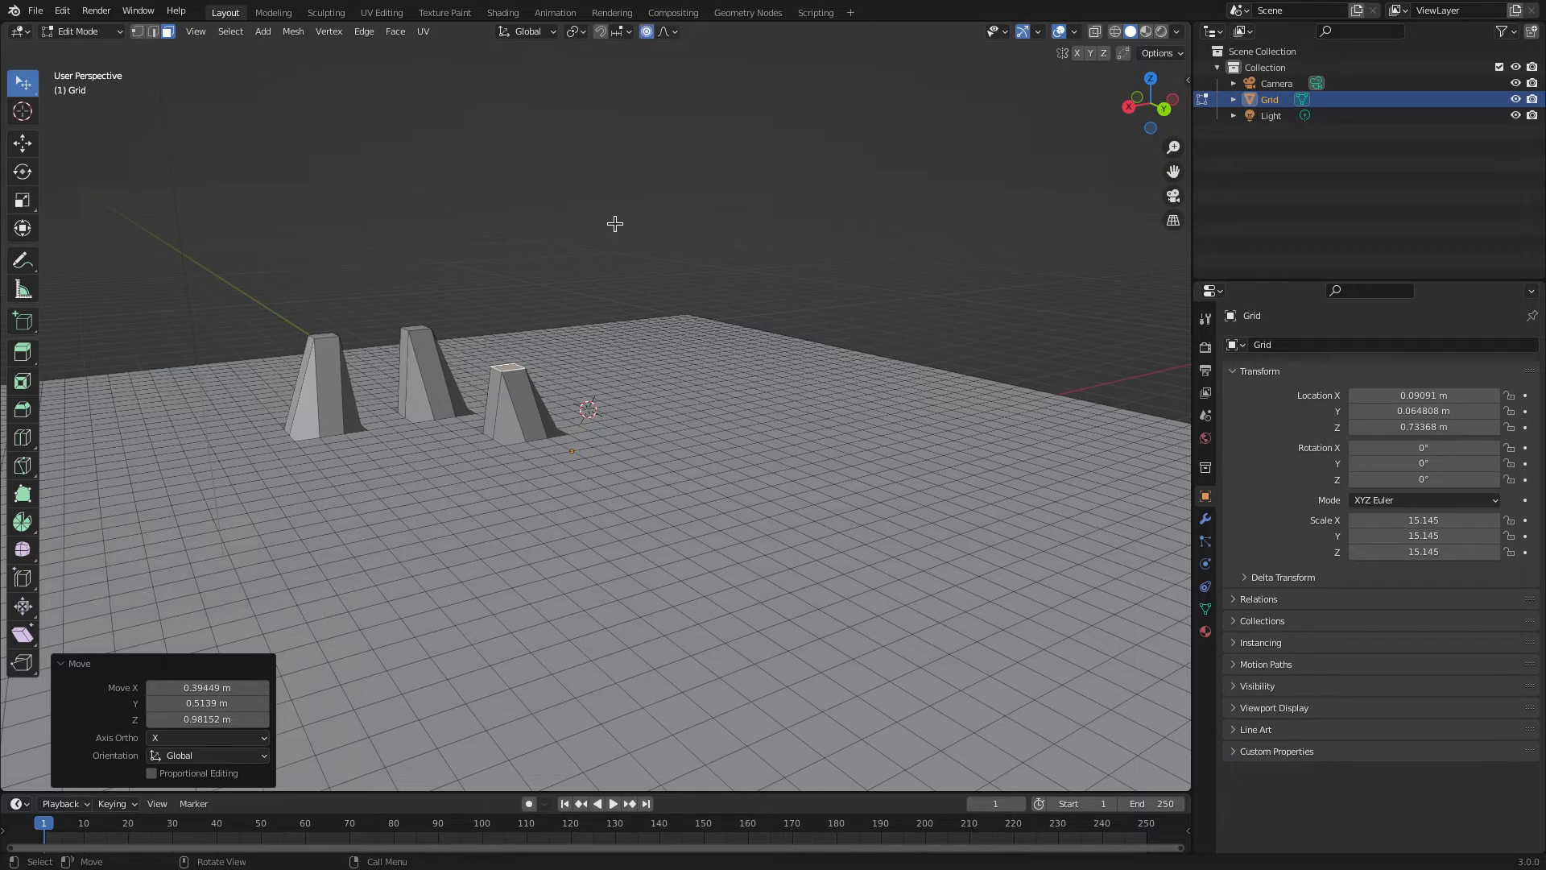
click(745, 547)
key(g)
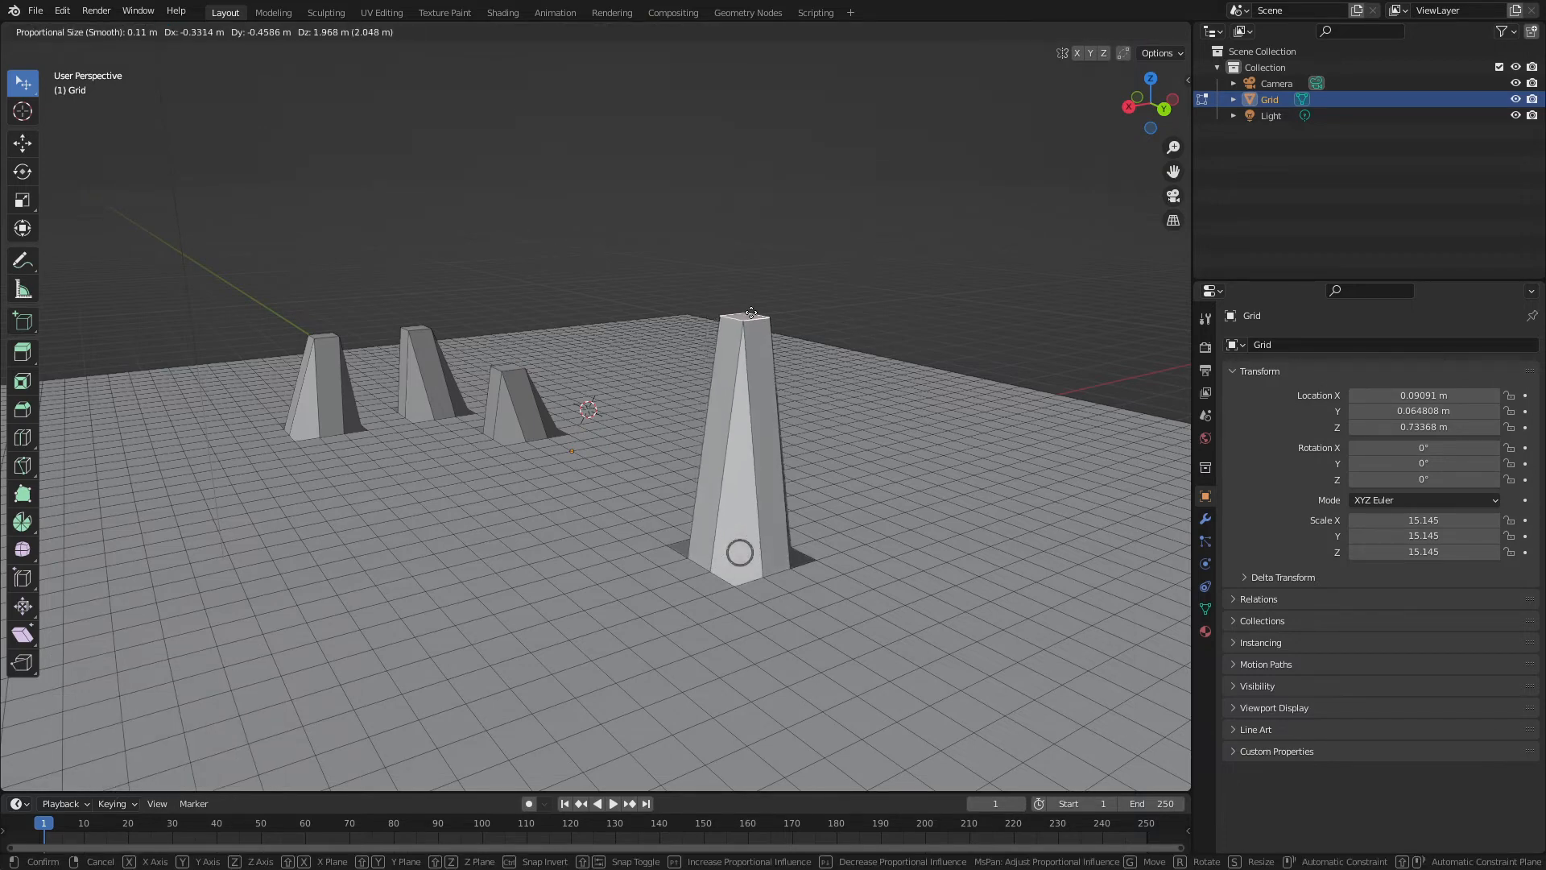
click(751, 312)
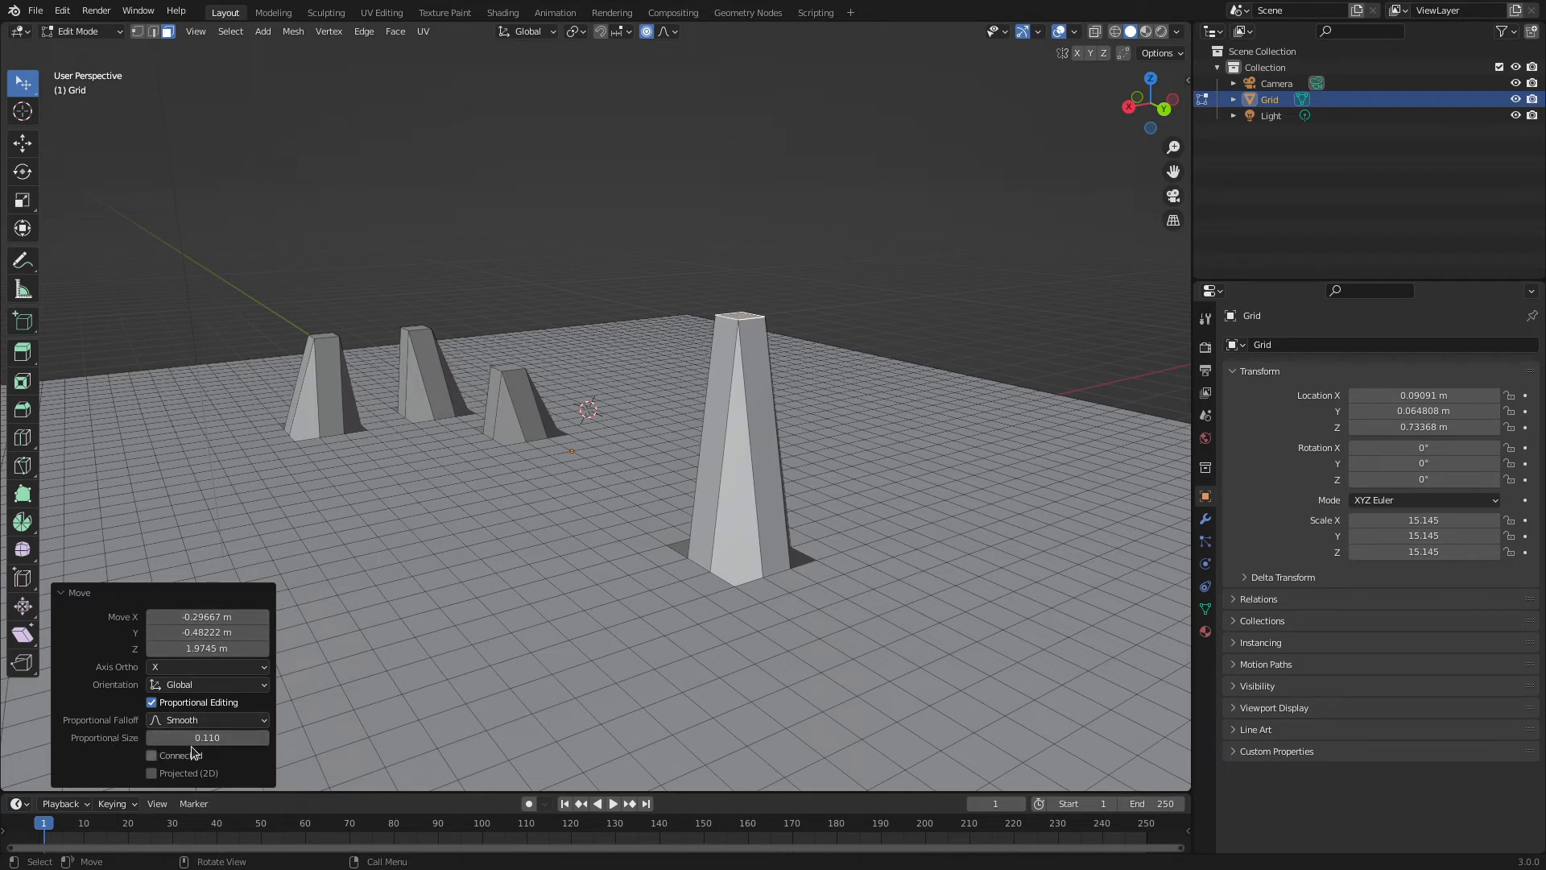
drag(180, 738, 379, 738)
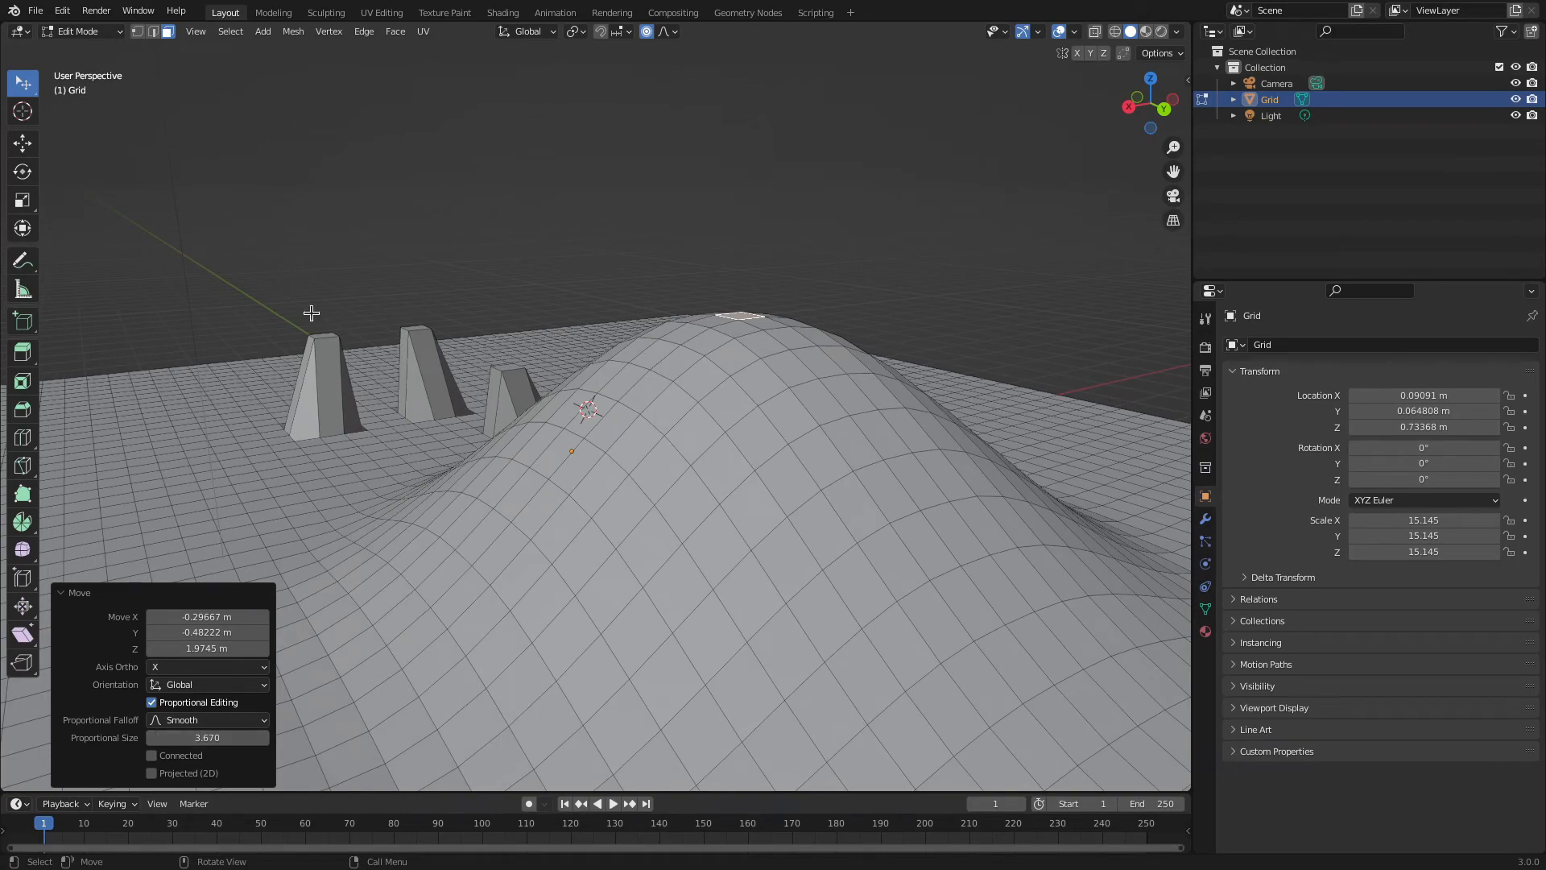
Raise four more hills from other areas of the grid using smooth proportional editing with a size of 3.67
middle_drag(385, 452, 340, 504)
scroll(473, 411, down, 4)
drag(350, 331, 346, 215)
drag(231, 555, 228, 391)
key(g)
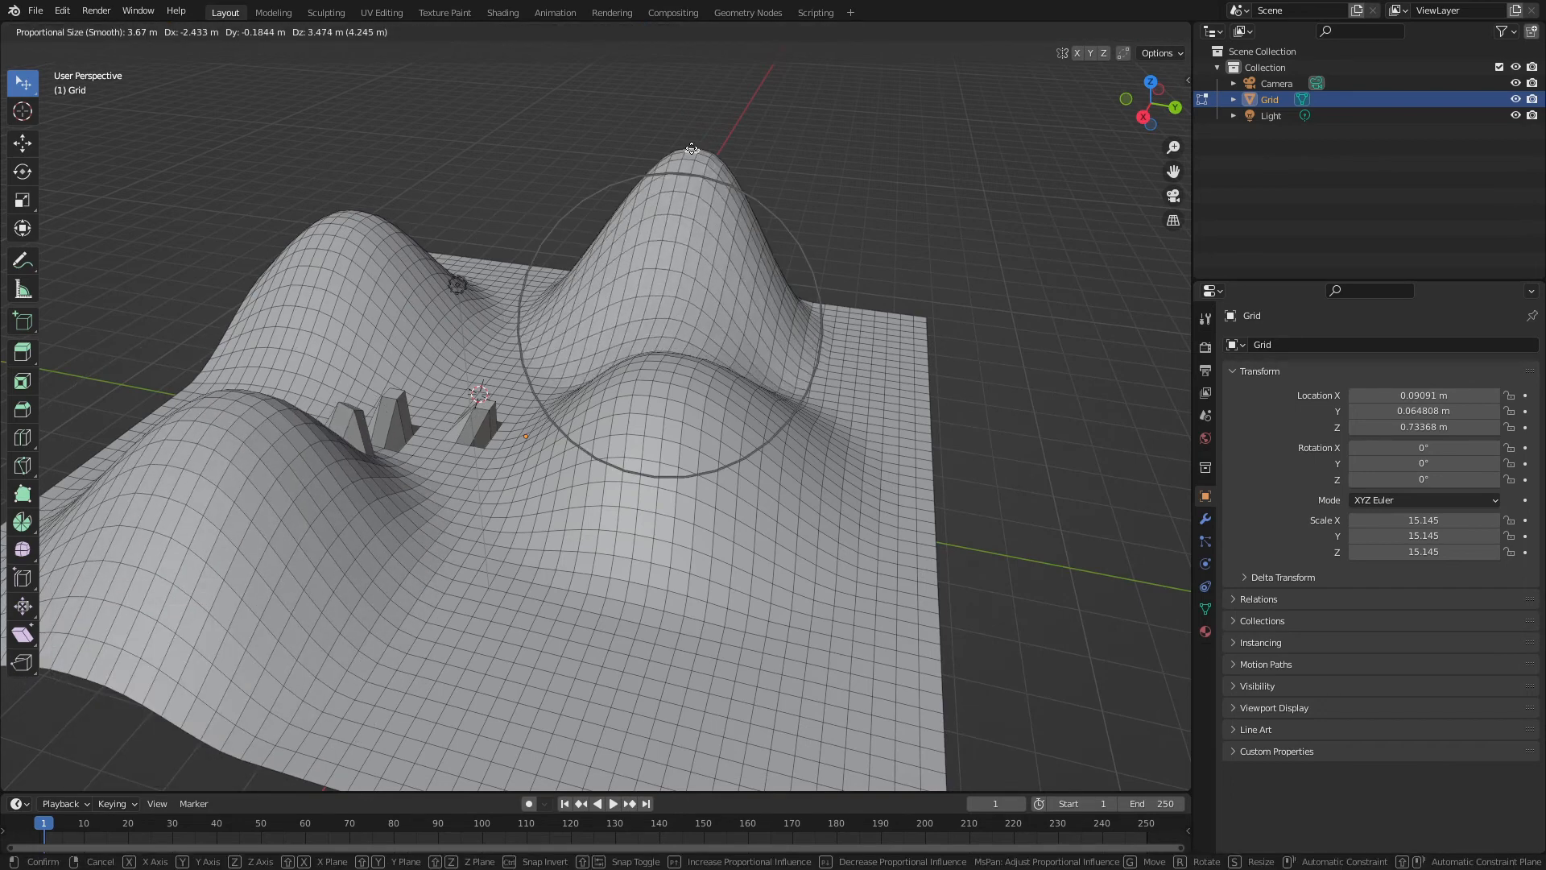
click(677, 165)
drag(593, 725, 632, 520)
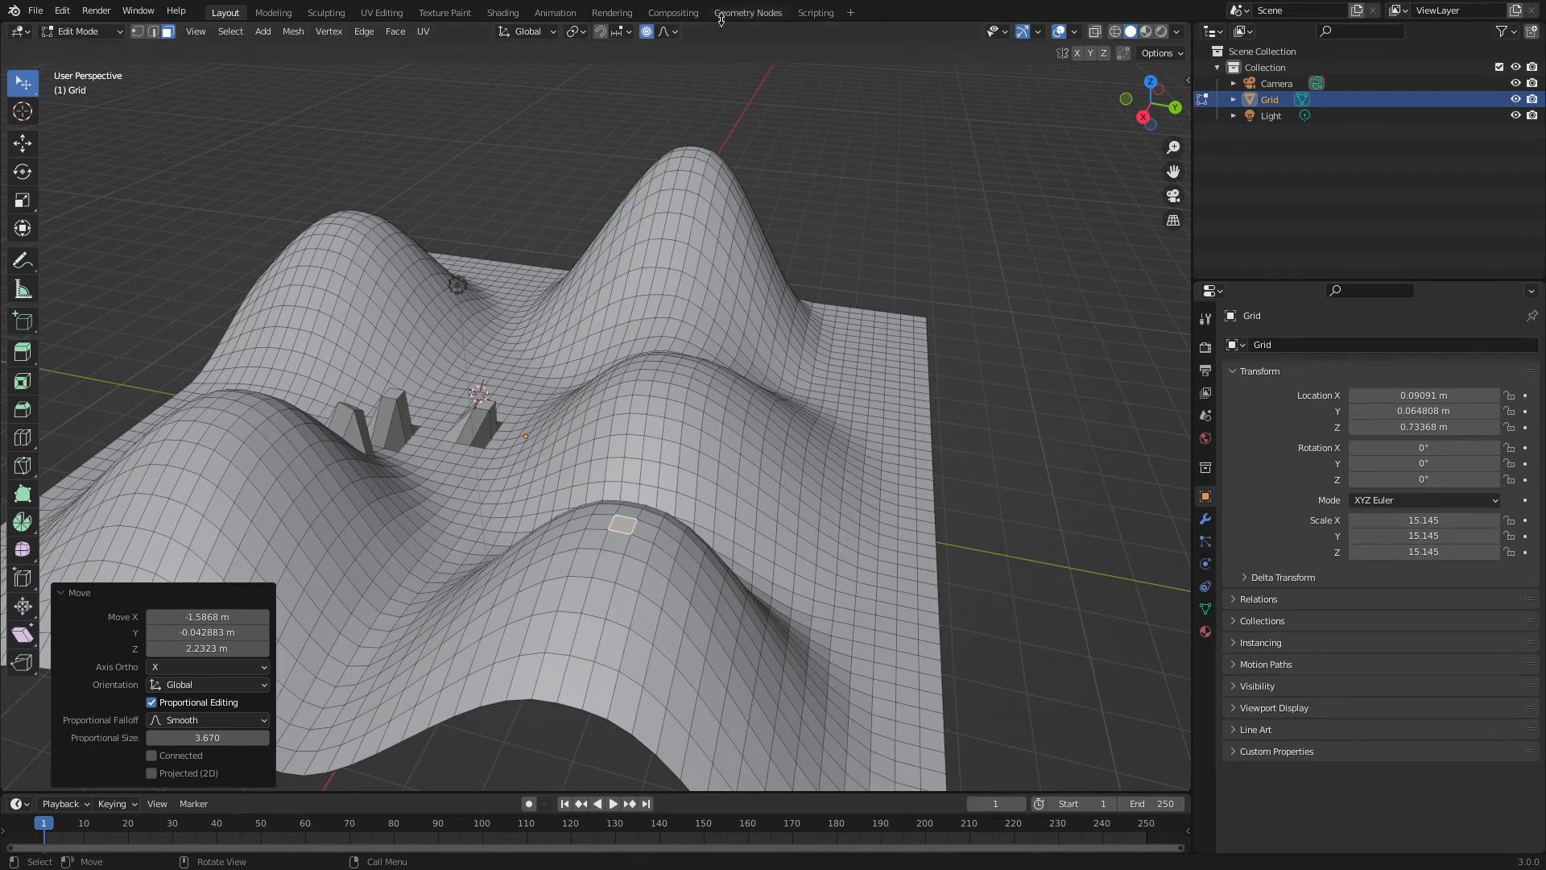
Check the falloff options, then demonstrate hiding and showing mesh objects and toggling their selectability by object type
click(673, 32)
click(1005, 32)
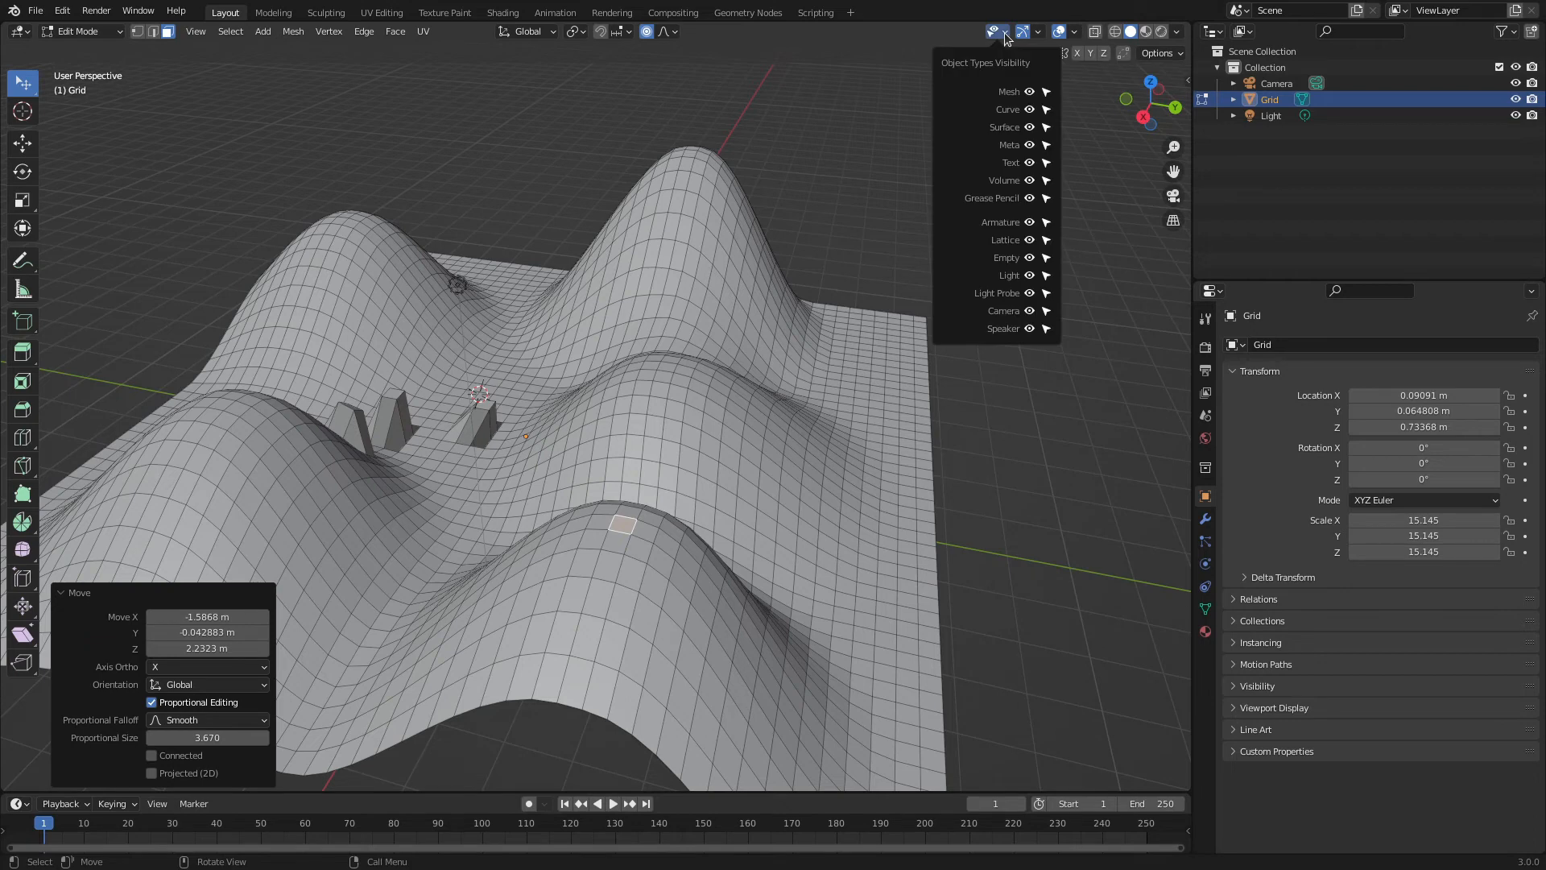
click(1029, 92)
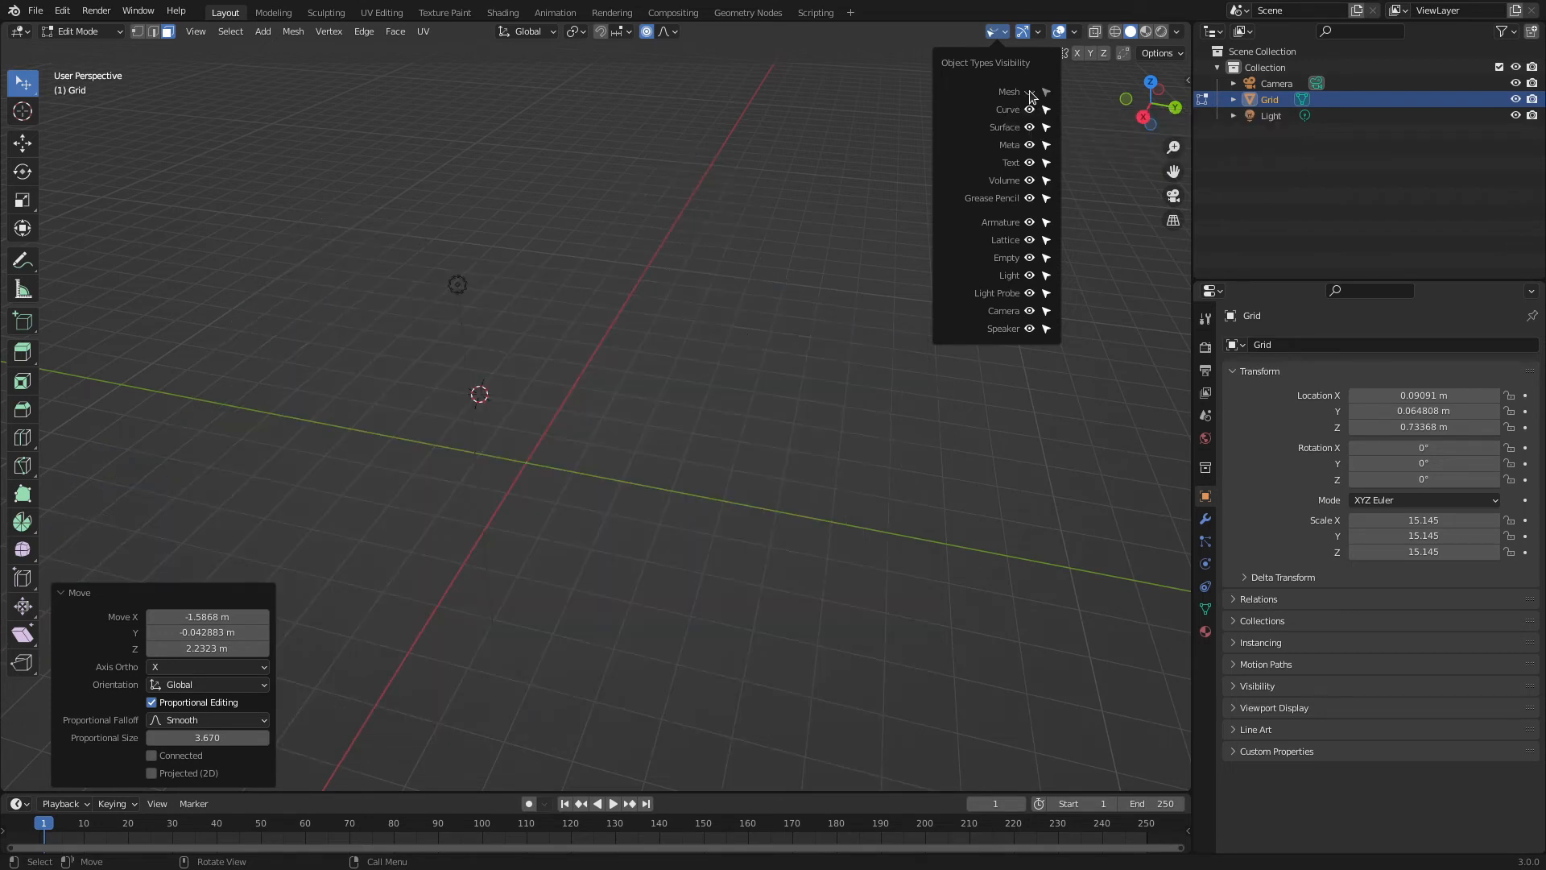
click(1029, 92)
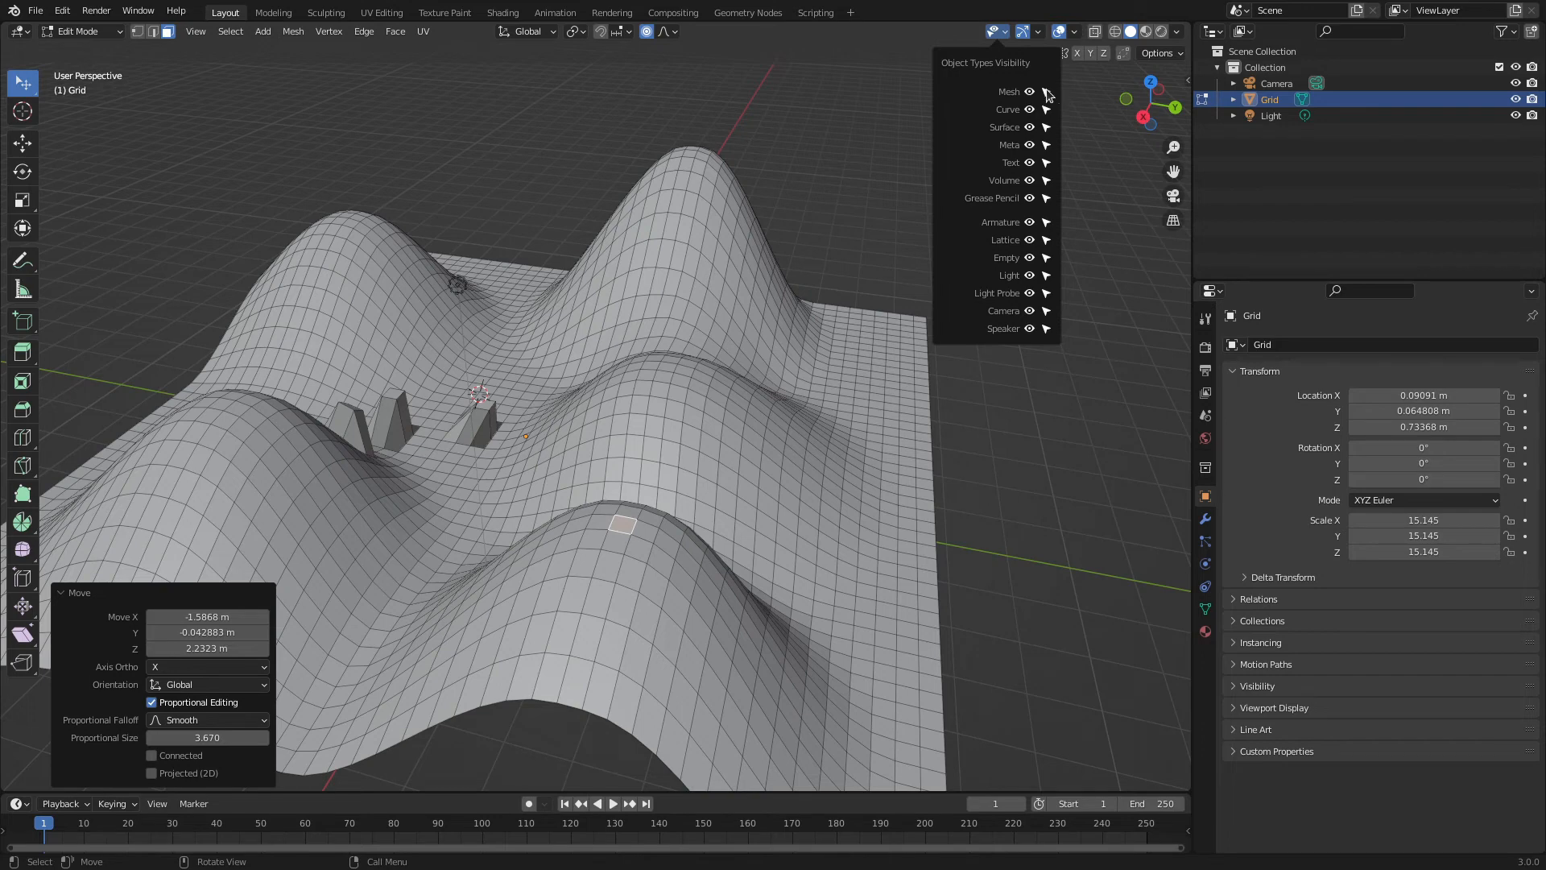
click(1046, 93)
Demonstrate the viewport gizmo settings by switching Navigate off and on and toggling Active Object
mouse_move(1032, 34)
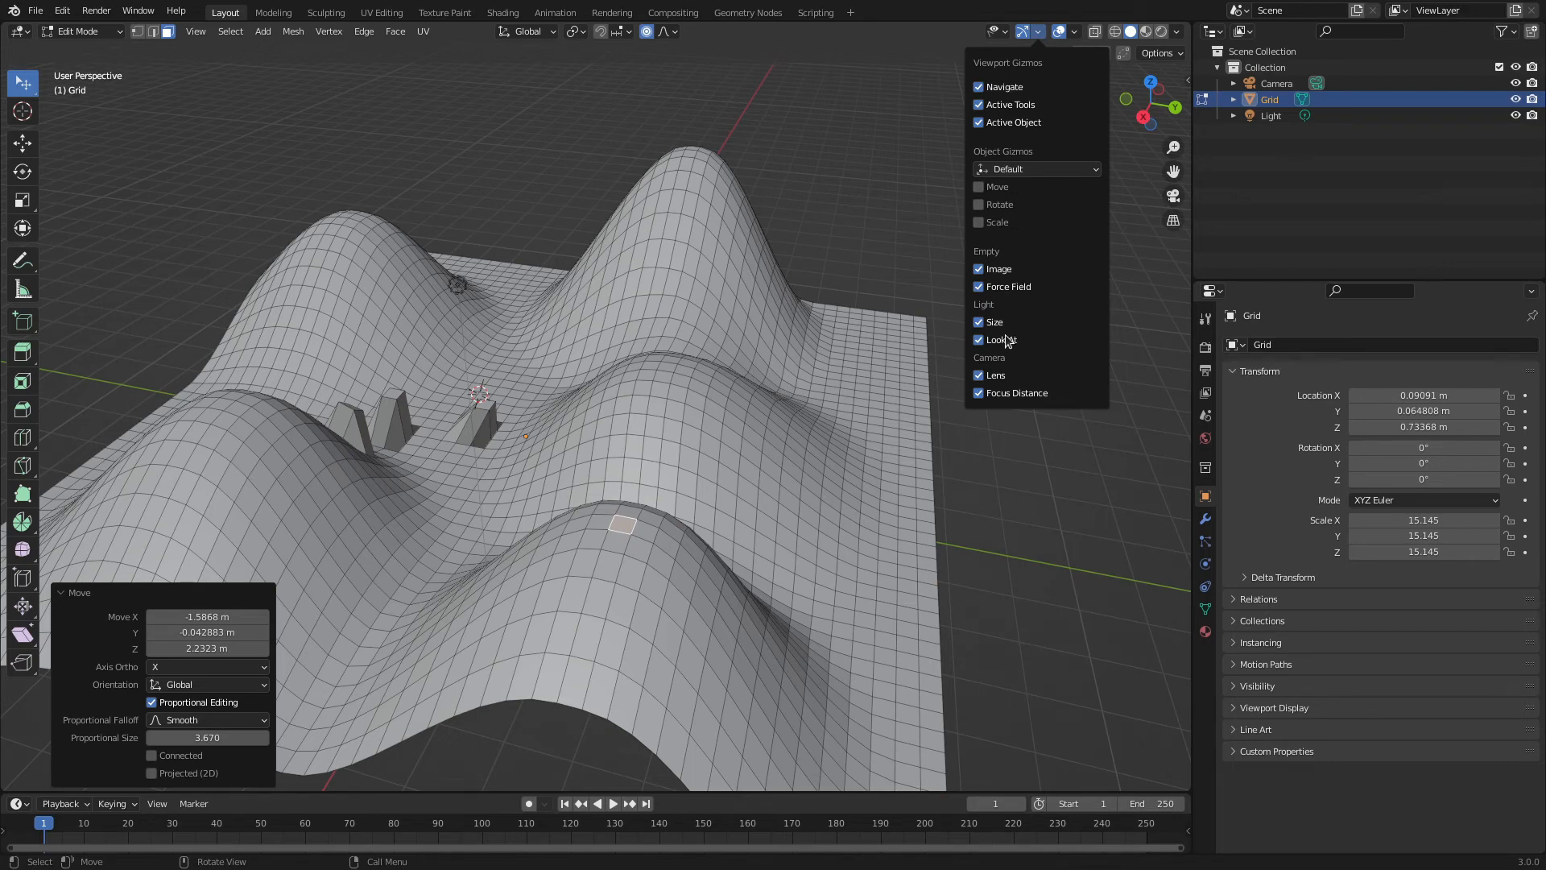
click(979, 88)
click(980, 88)
click(979, 123)
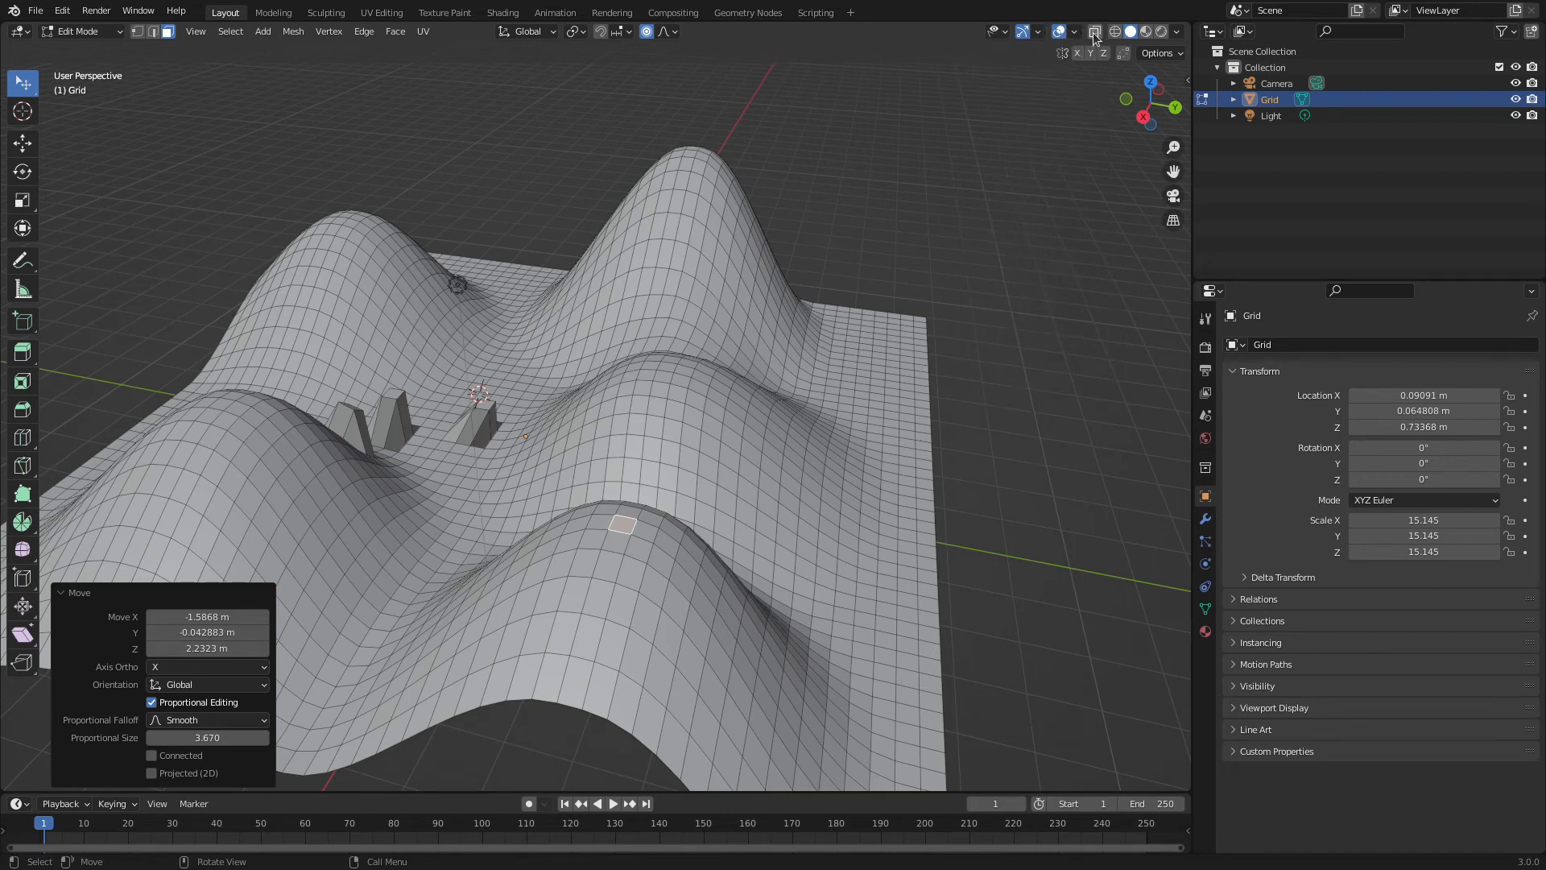
Switch the viewport overlays off and on several times to compare the grid with and without them
click(1060, 35)
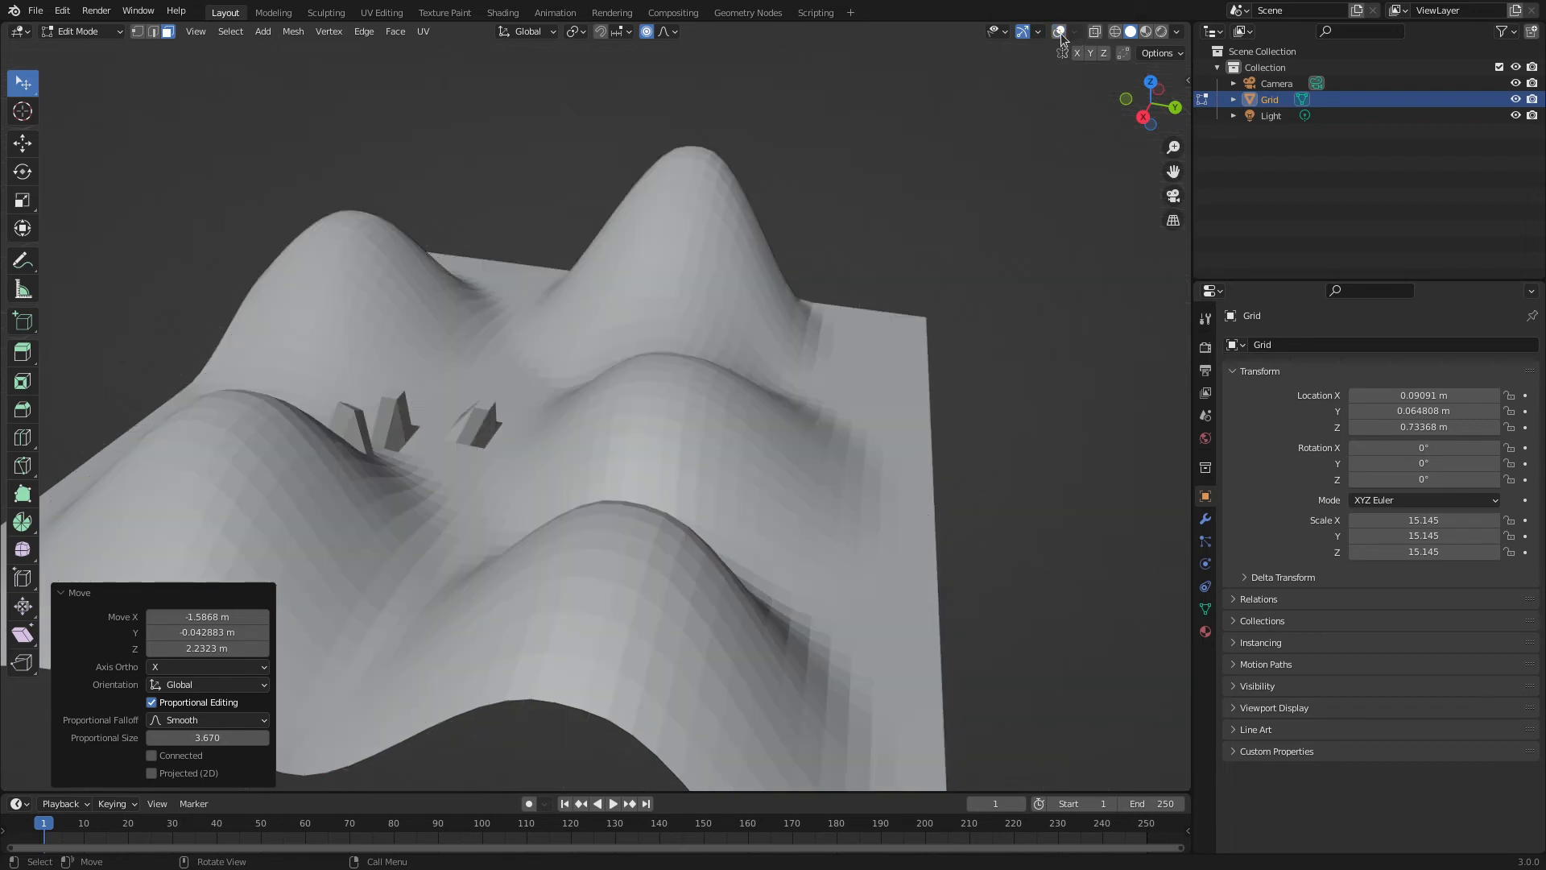
click(1060, 36)
click(1060, 36)
click(1060, 35)
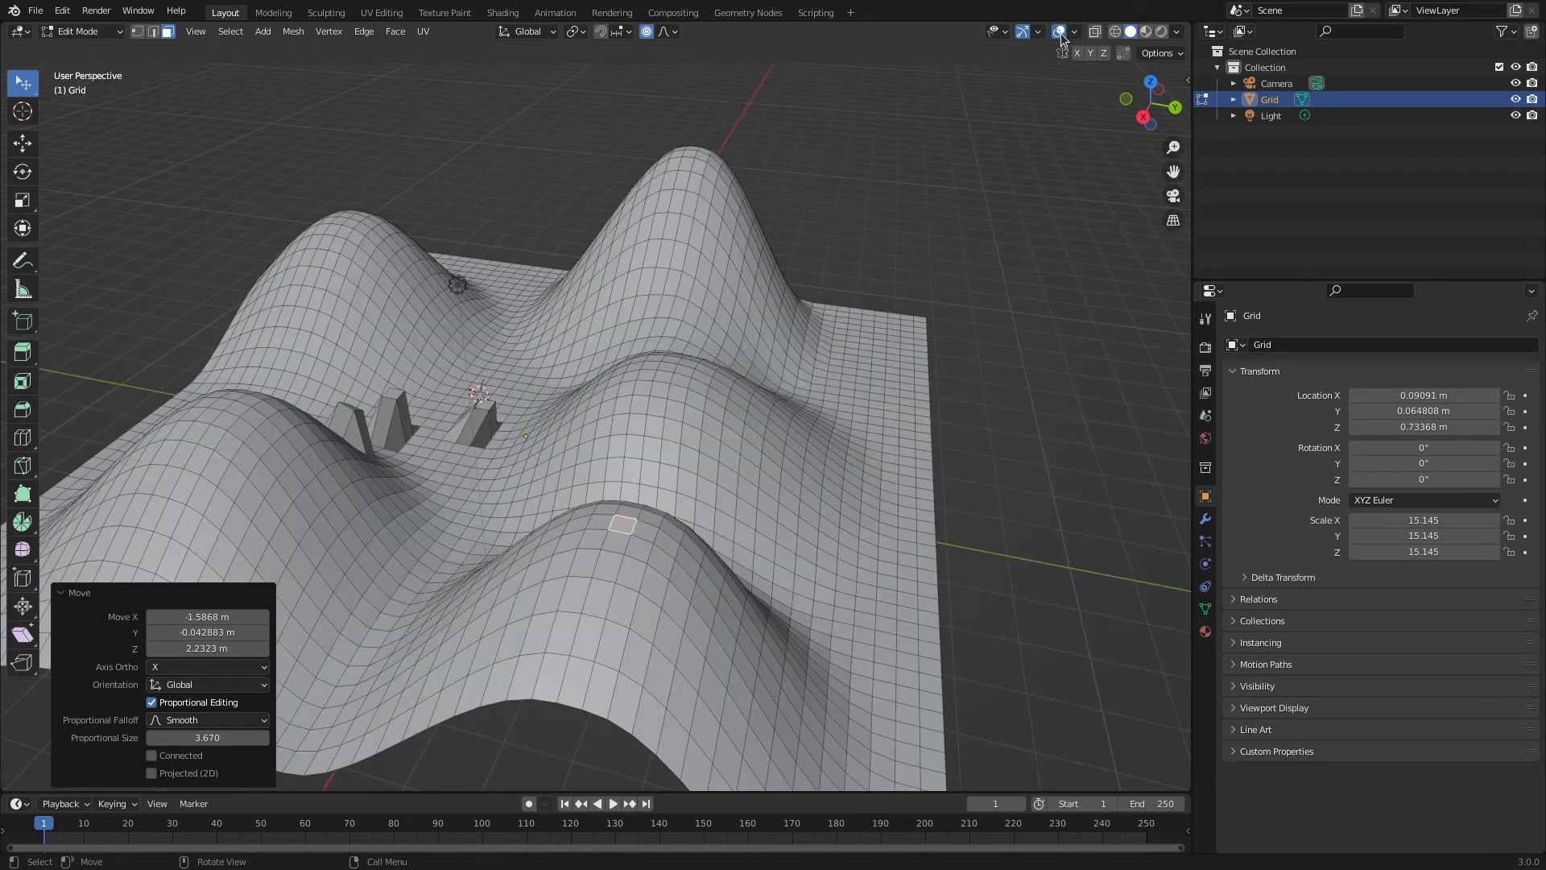
click(1060, 35)
click(1061, 36)
Turn on X-ray to see through the hills, and switch the grid from Edit Mode to Object Mode
click(1094, 32)
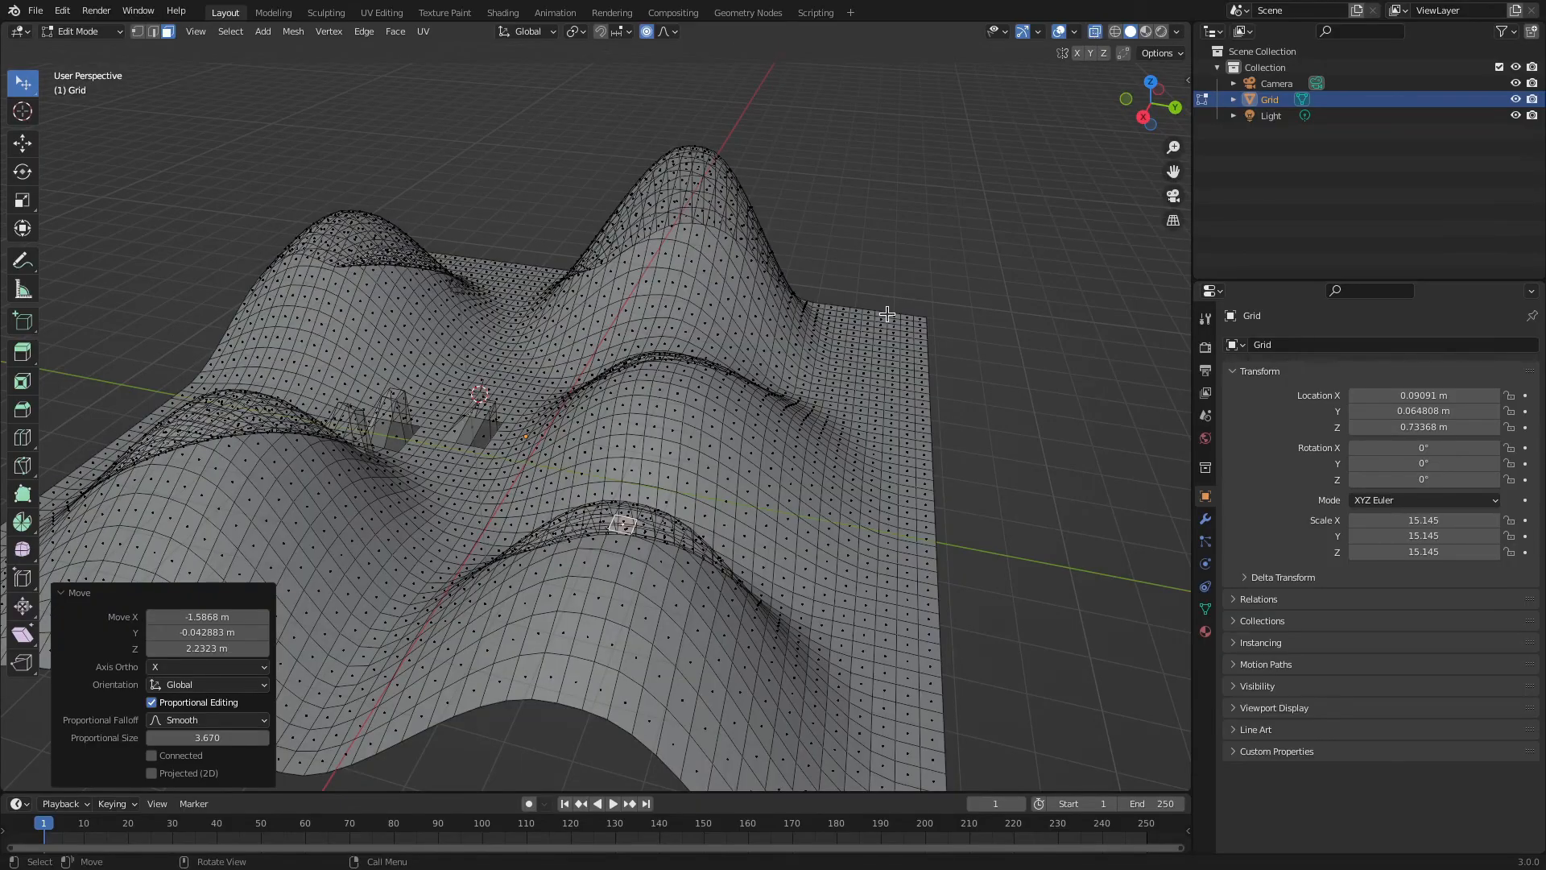
middle_drag(792, 446, 714, 377)
scroll(781, 471, up, 3)
key(Tab)
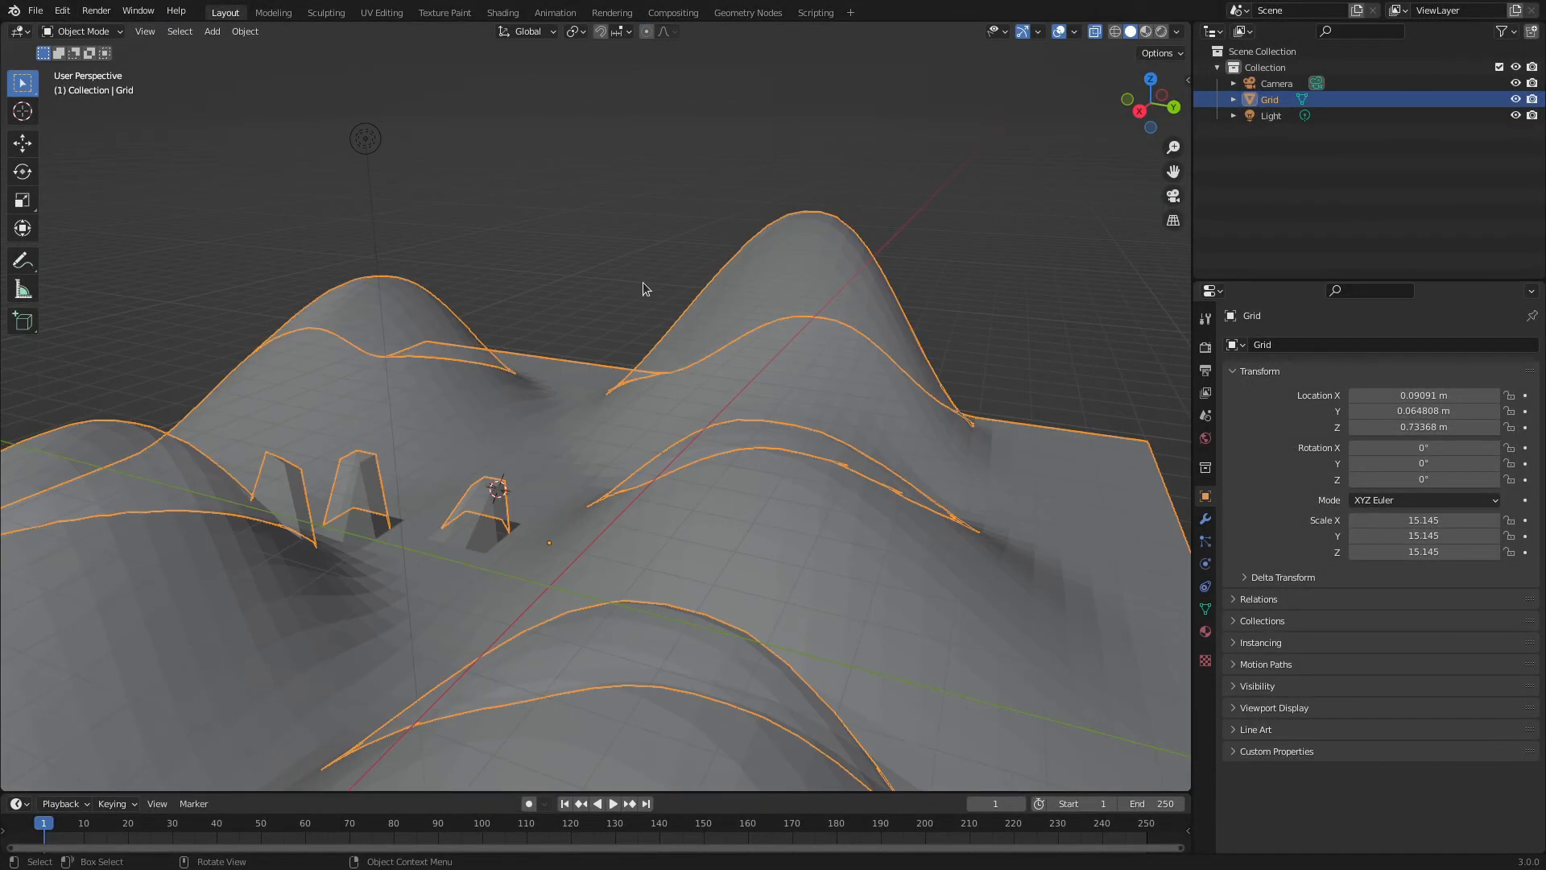
View the whole hilly grid with X-ray in Object Mode, and turn X-ray off
middle_drag(822, 327, 785, 334)
scroll(748, 389, down, 4)
mouse_move(897, 263)
middle_down()
mouse_move(918, 353)
mouse_move(942, 290)
middle_up()
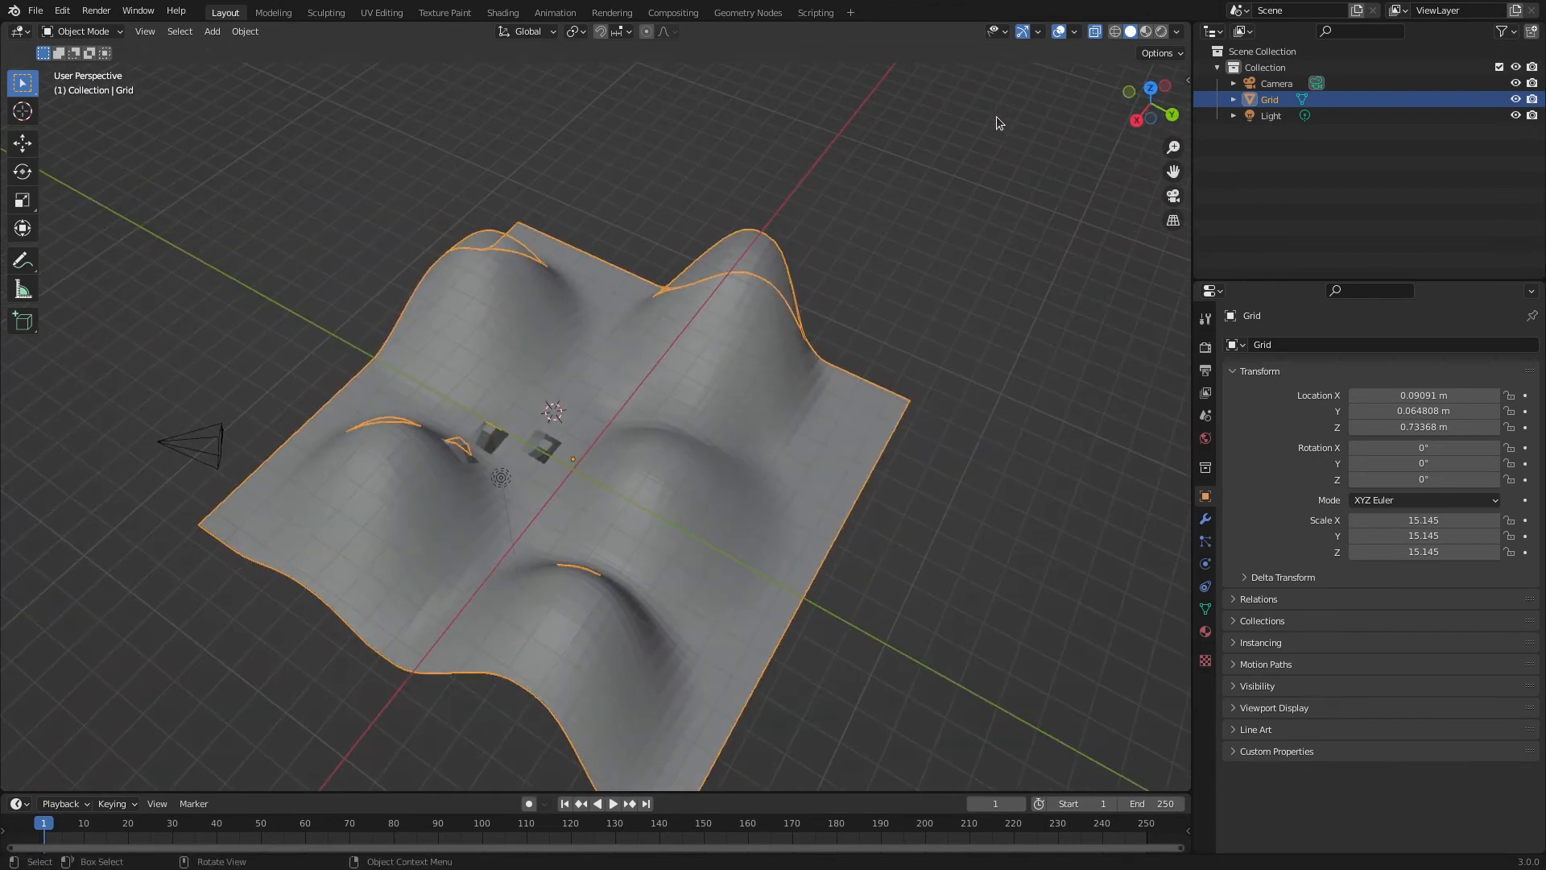
click(1097, 31)
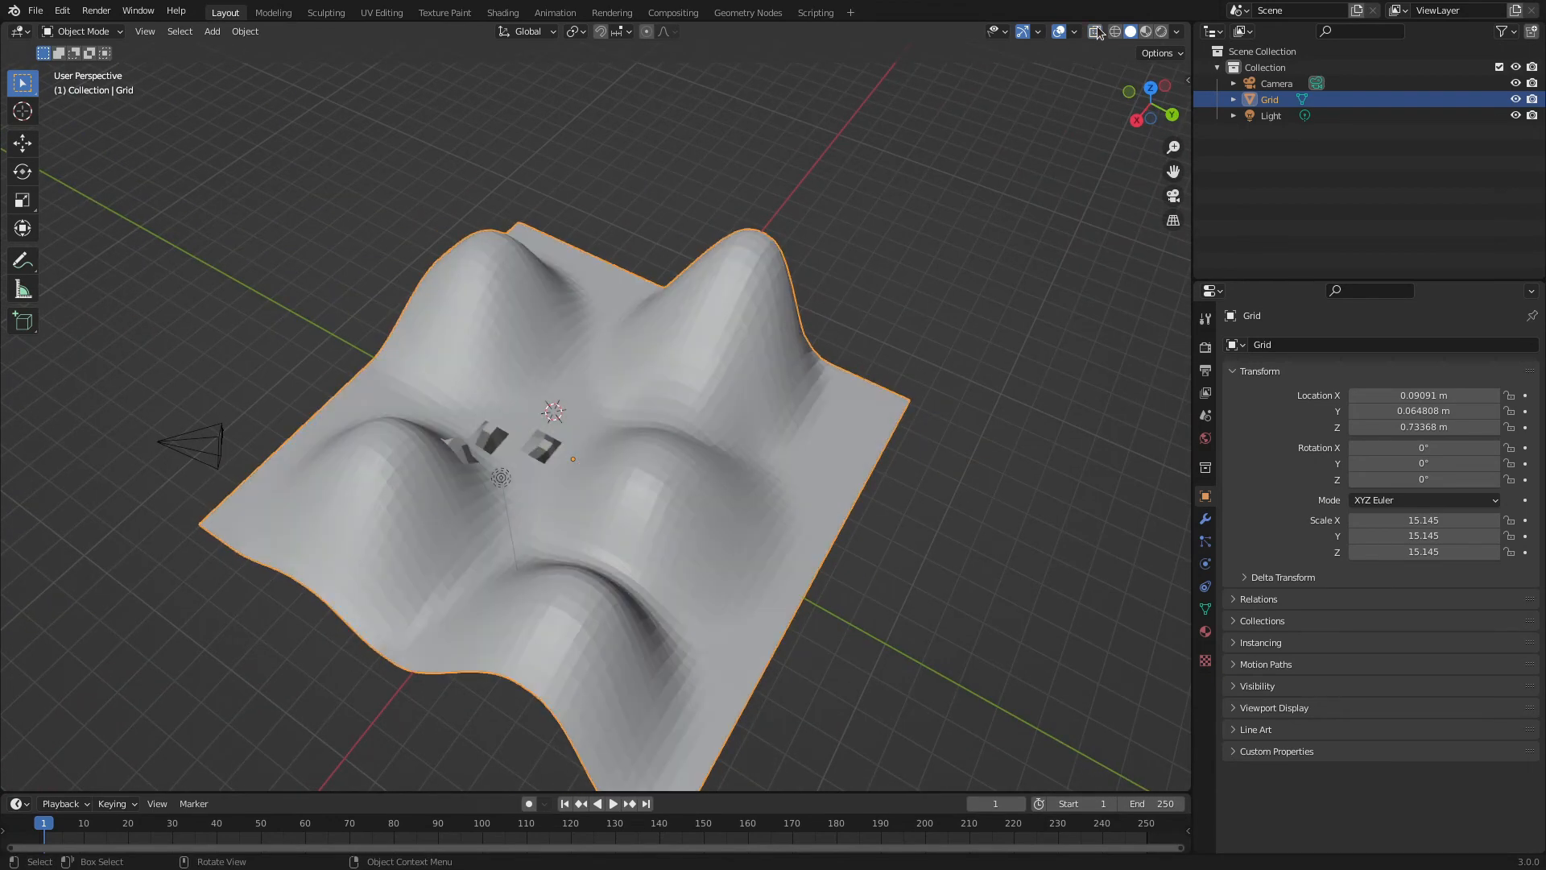
Turn X-ray back on for the grid and review the Solid viewport shading options
click(1097, 31)
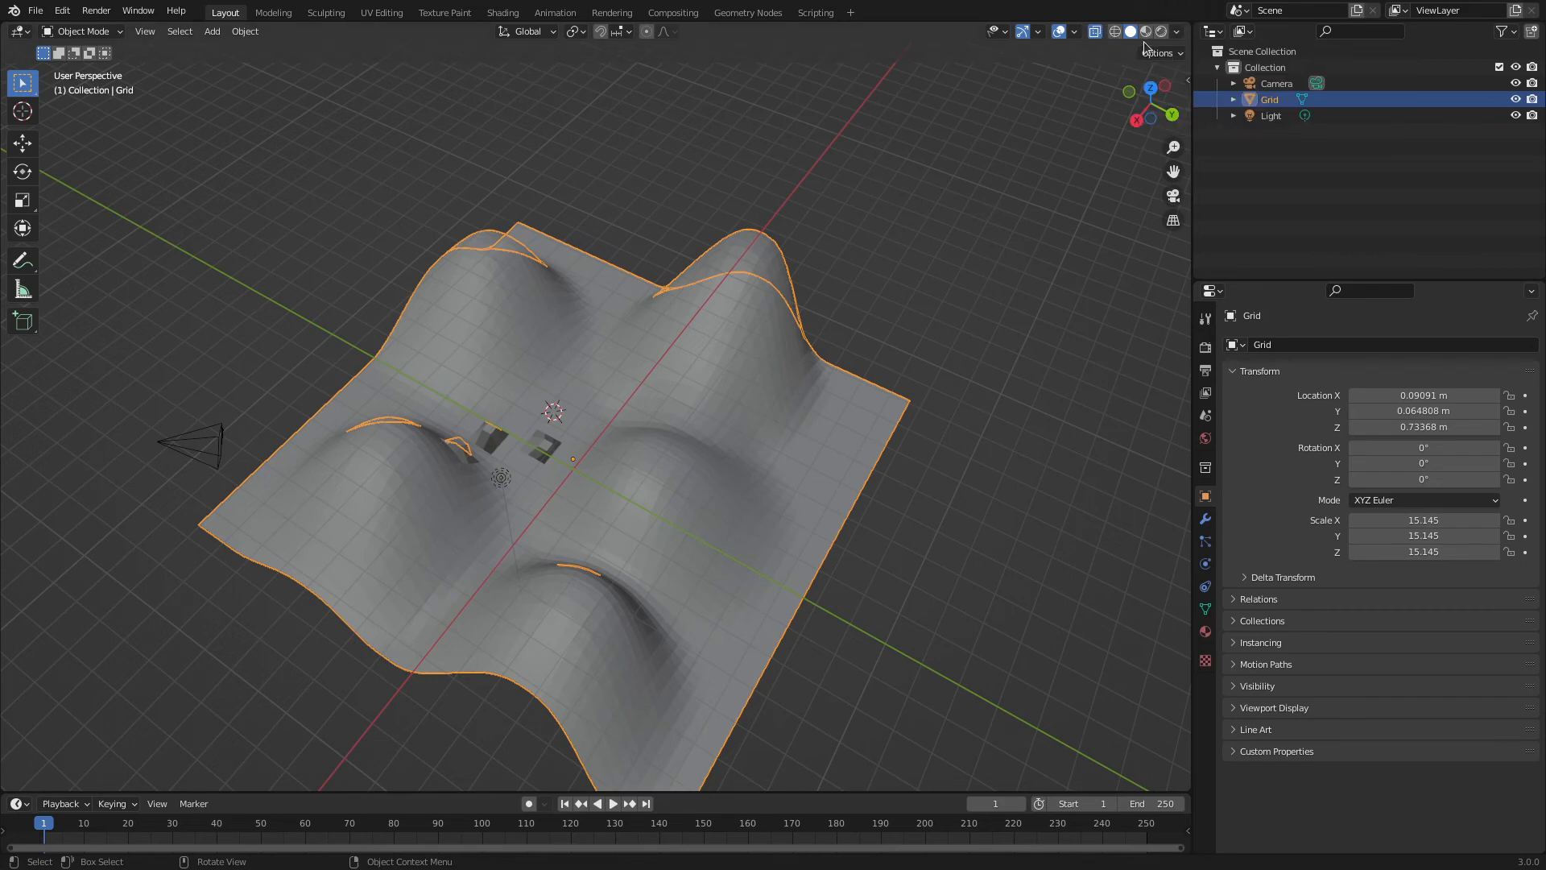
click(1178, 33)
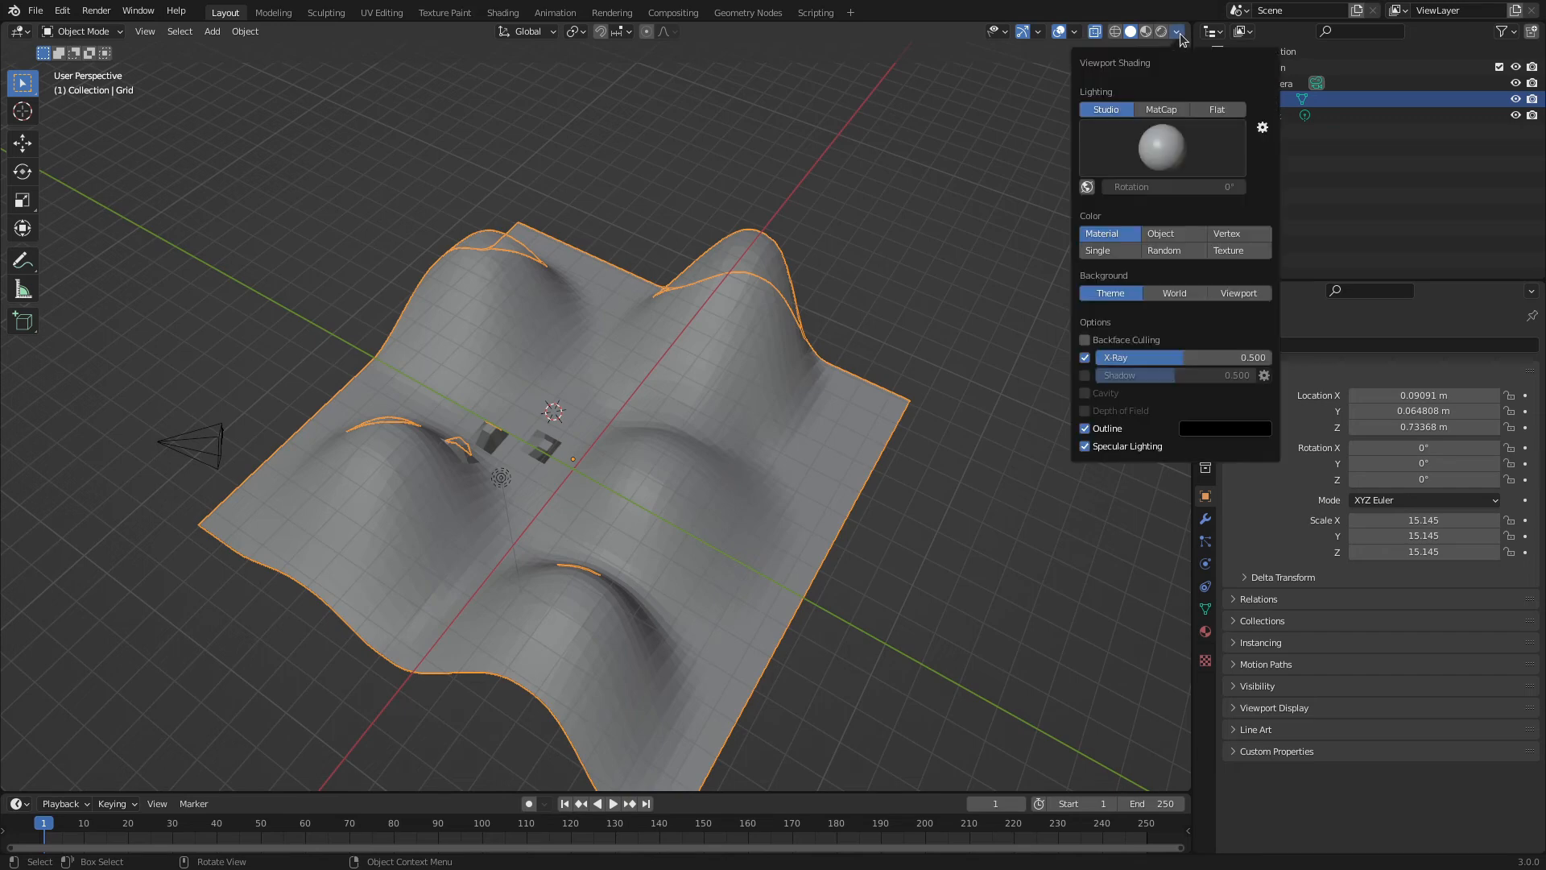
click(1179, 35)
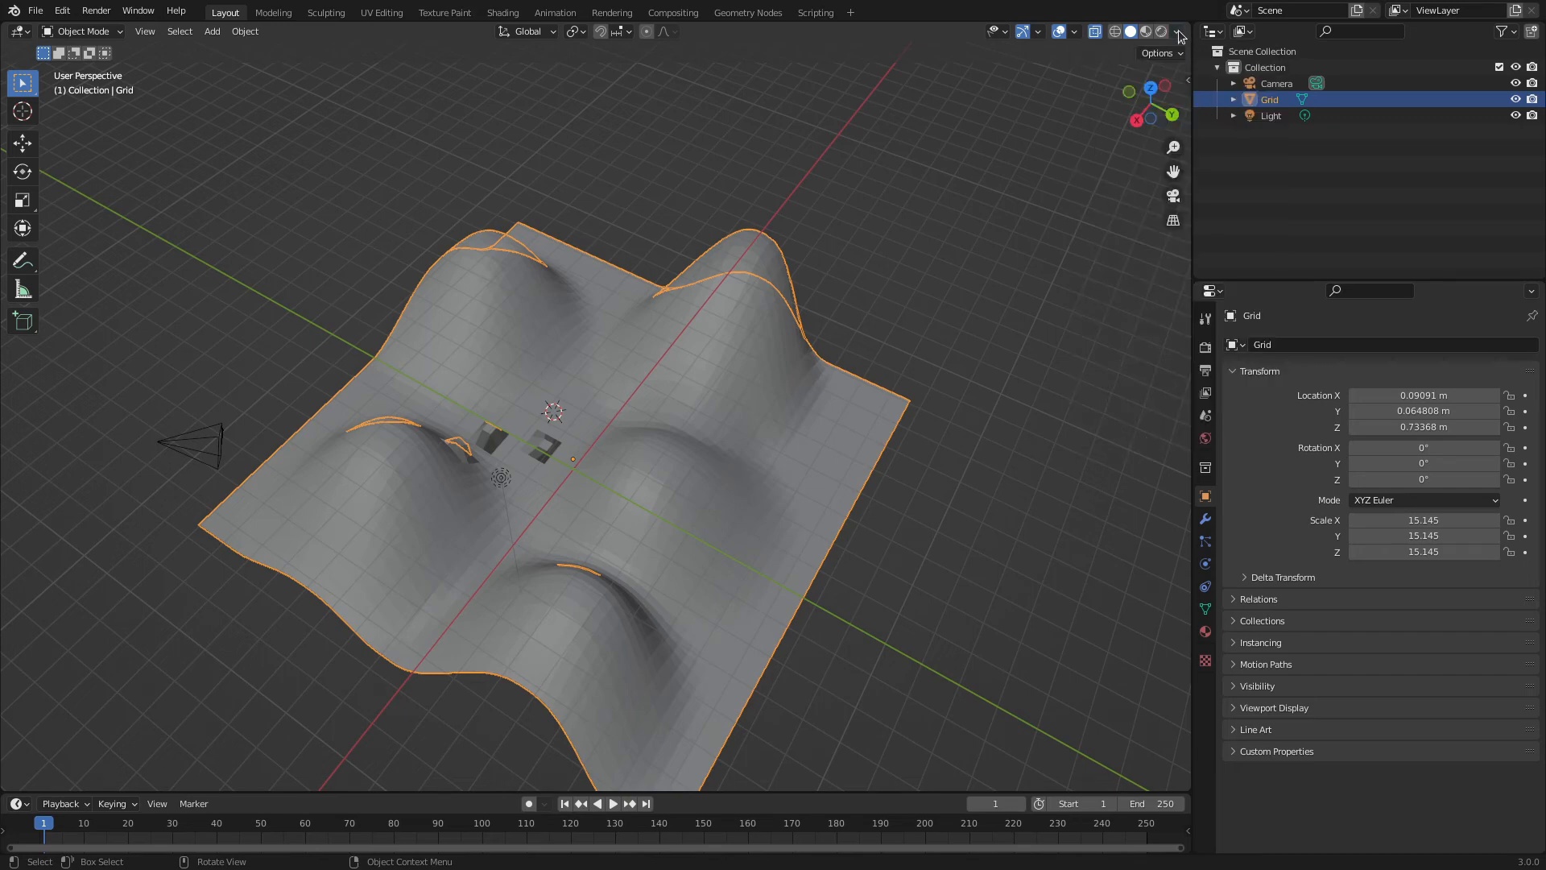
Compare the hilly grid in Wireframe, Solid, Material Preview and Rendered viewport shading
click(1116, 30)
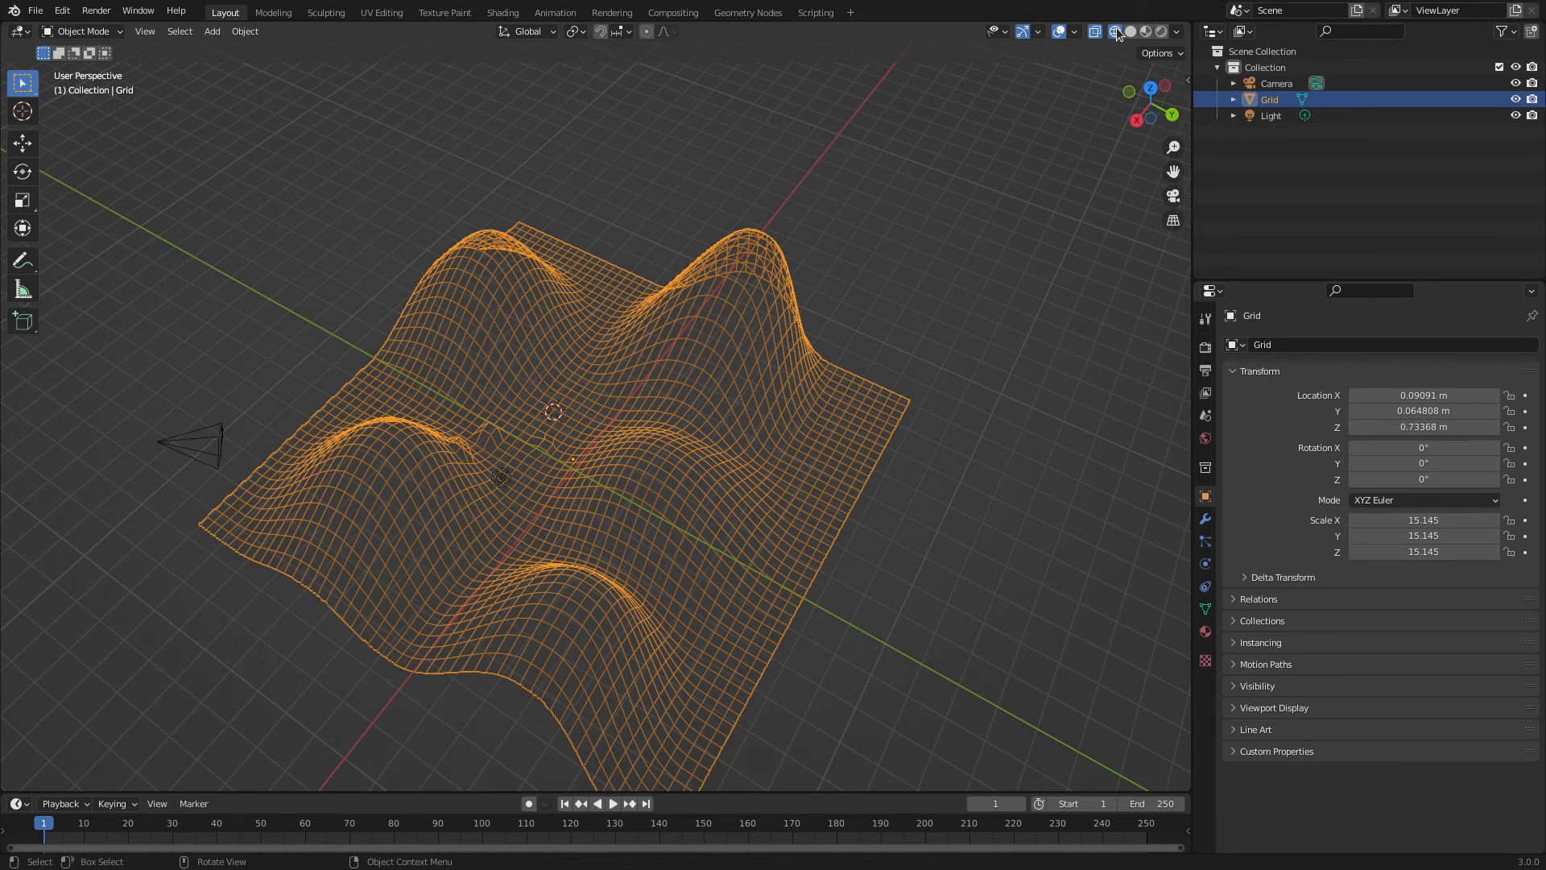
click(1131, 32)
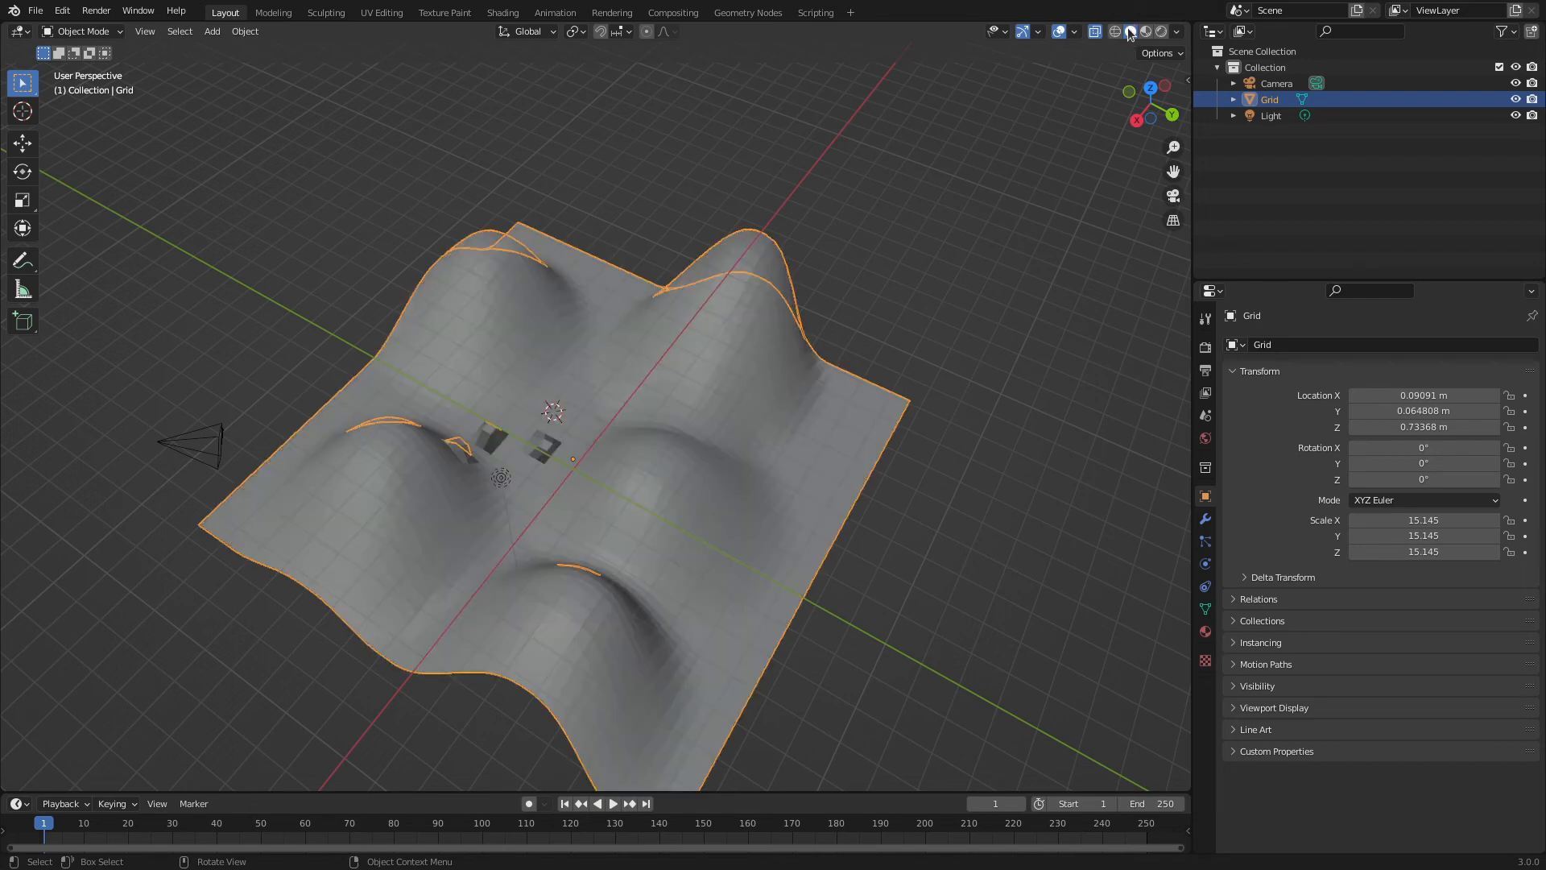
click(1147, 32)
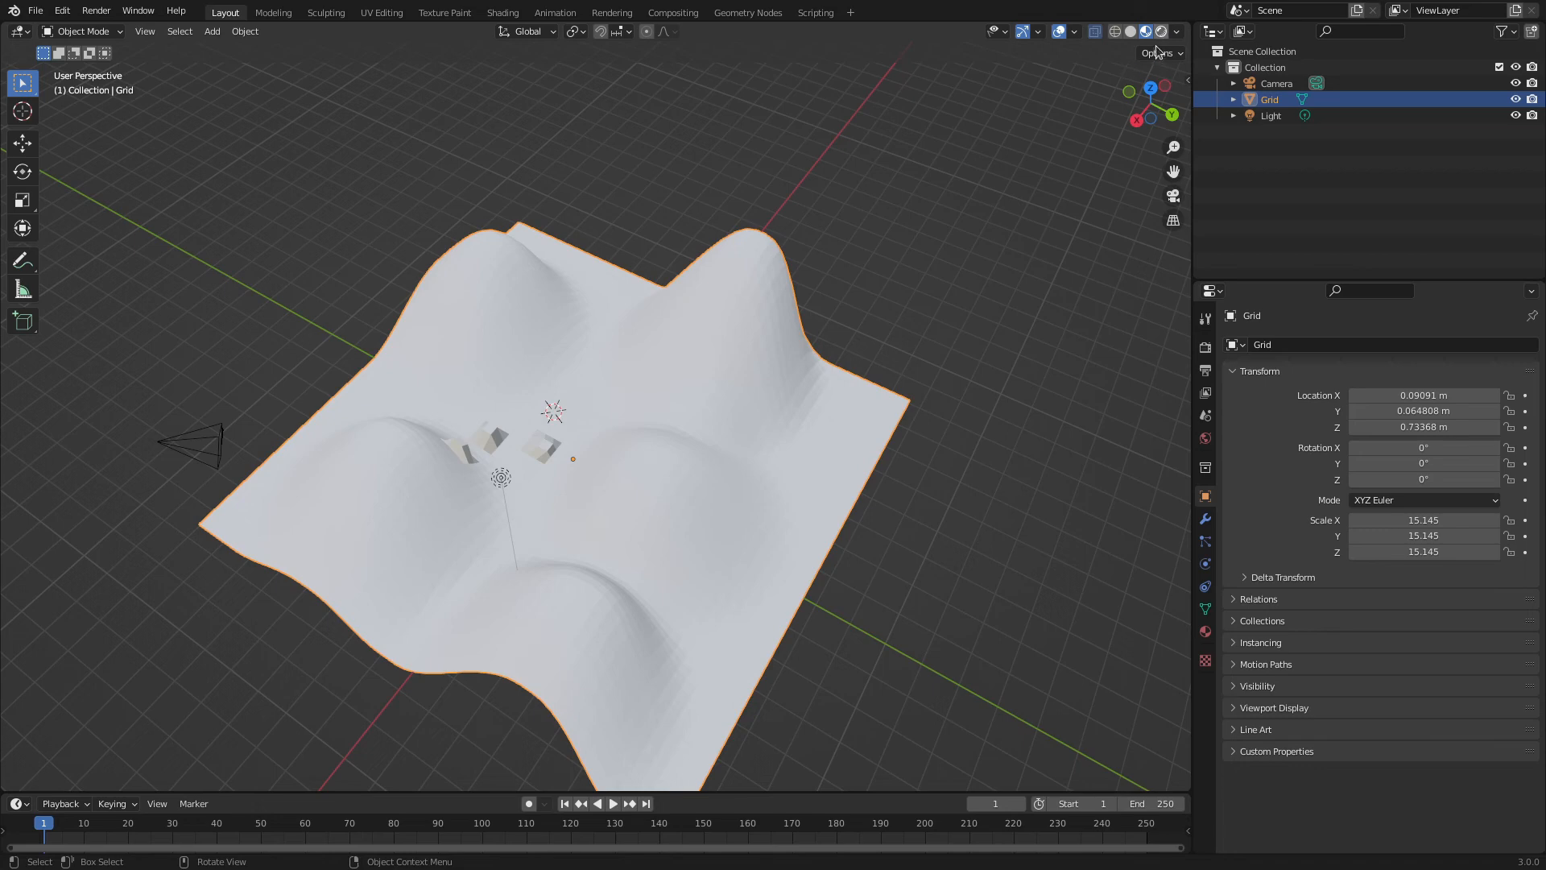
click(1162, 33)
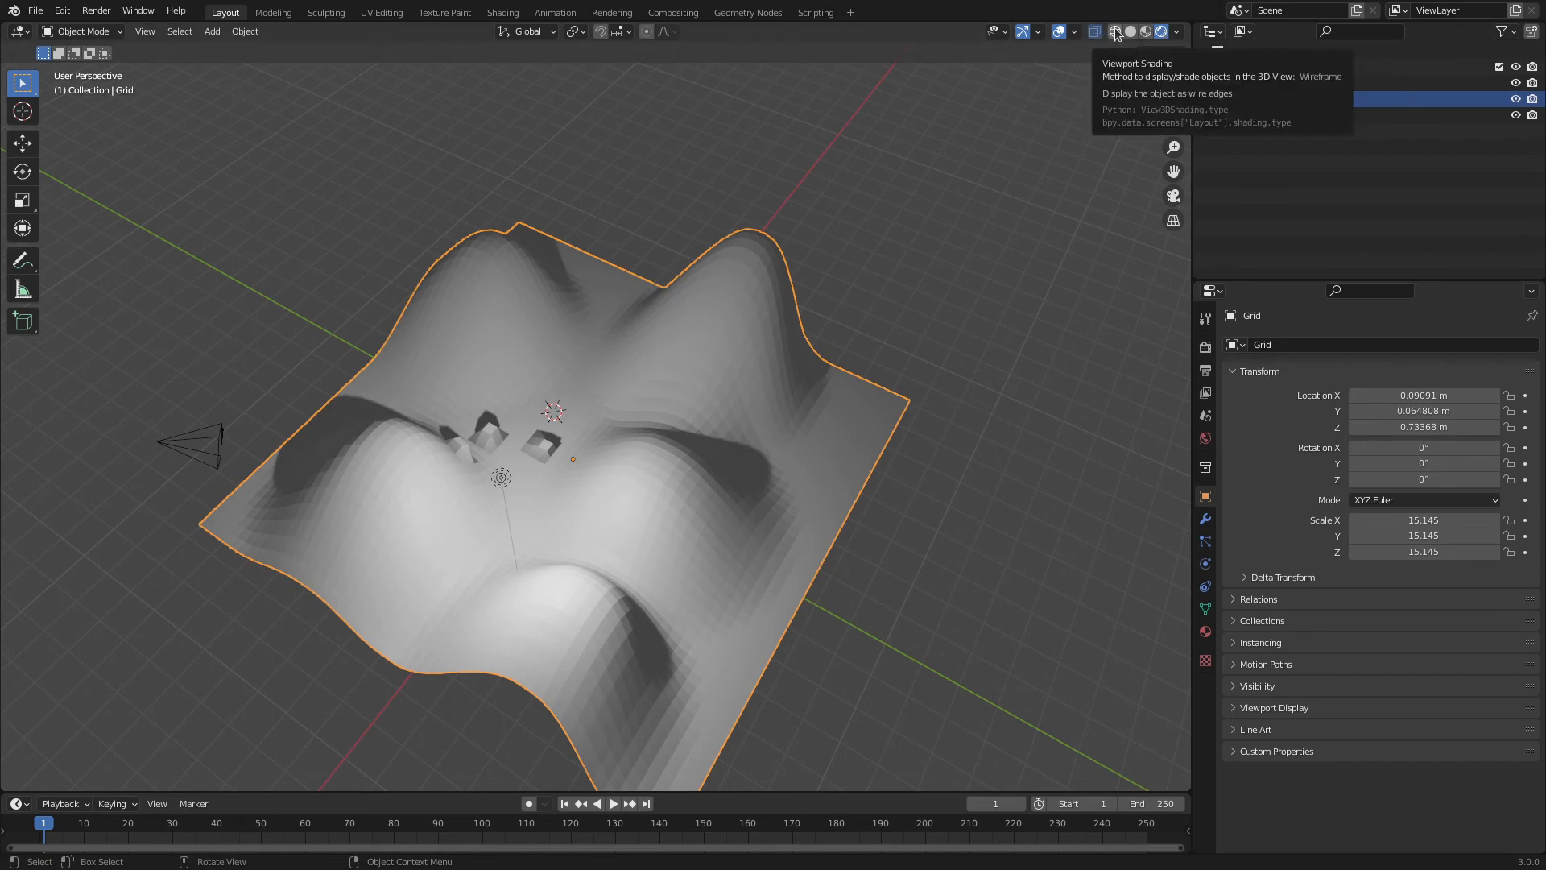
Review the Rendered shading options, and switch to Material Preview to inspect its lighting options
click(1177, 32)
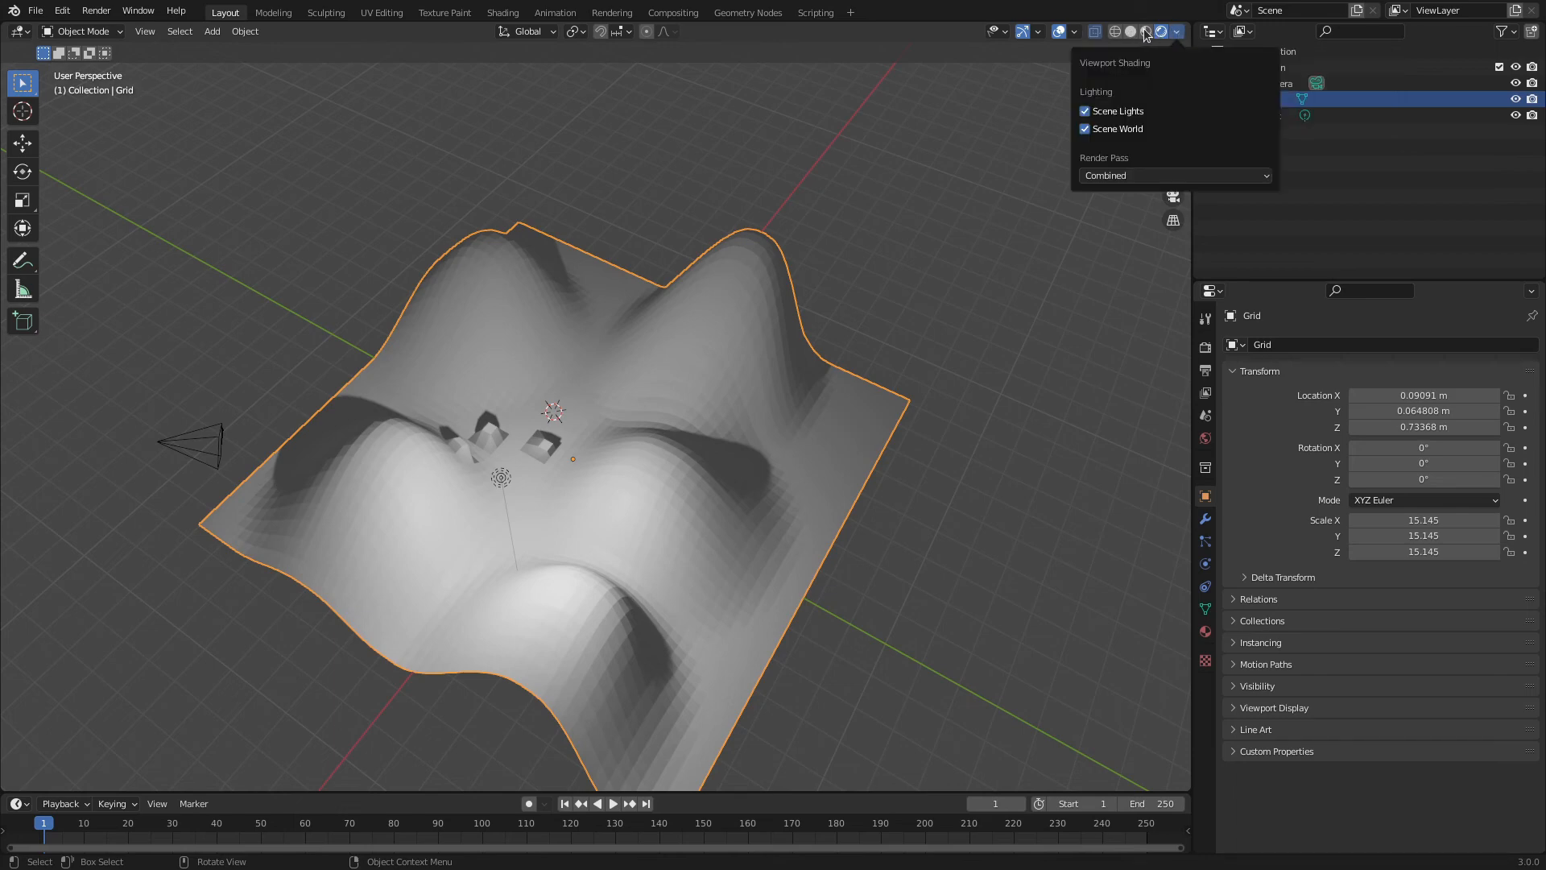
click(1143, 31)
click(1147, 32)
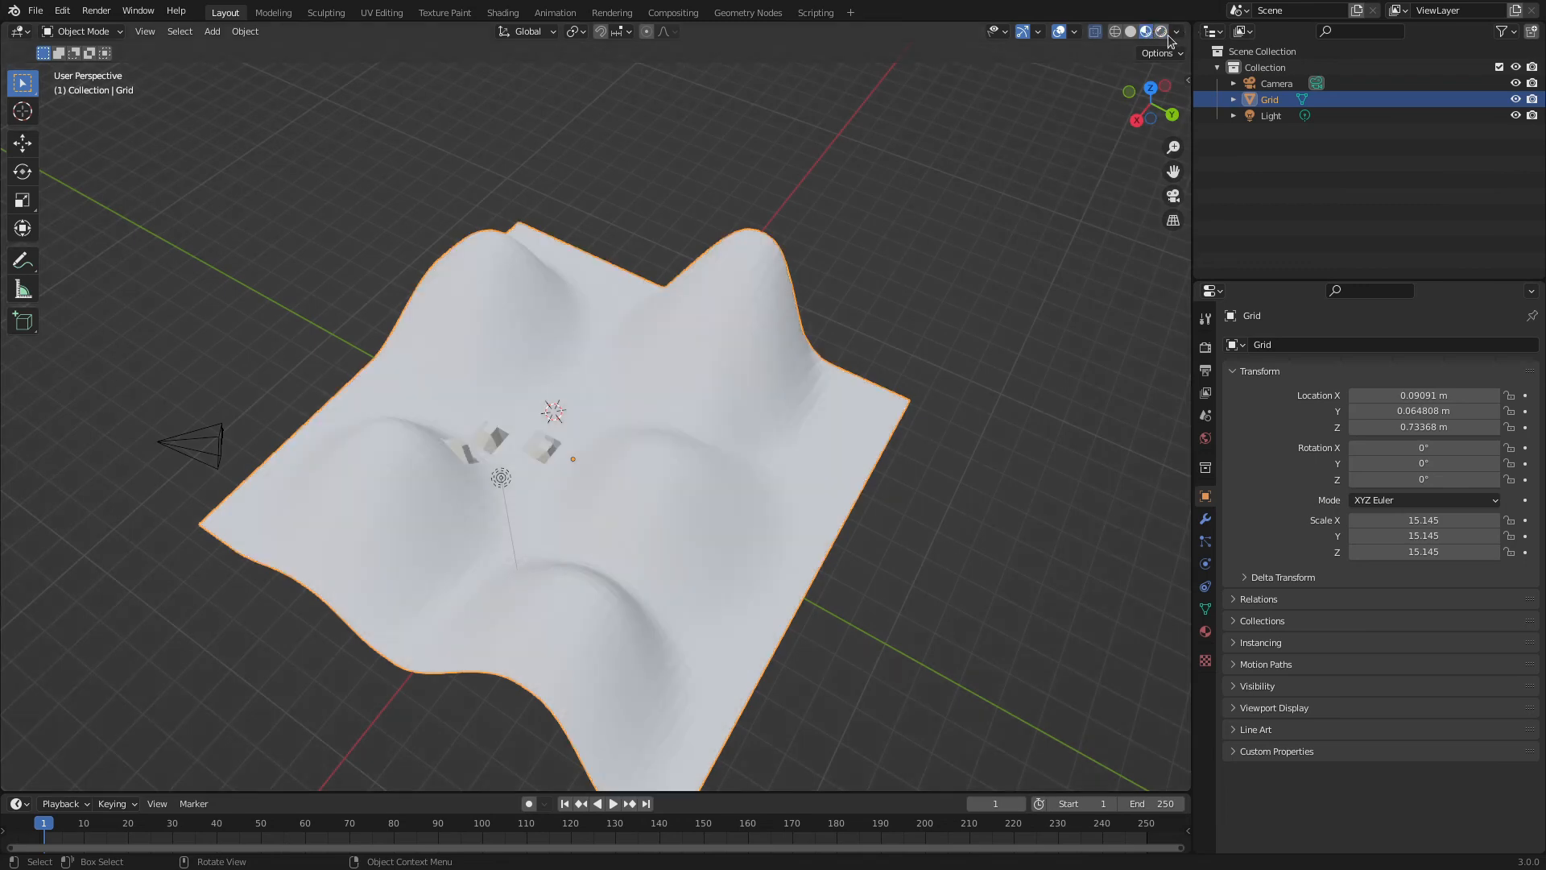
click(1177, 34)
click(1176, 34)
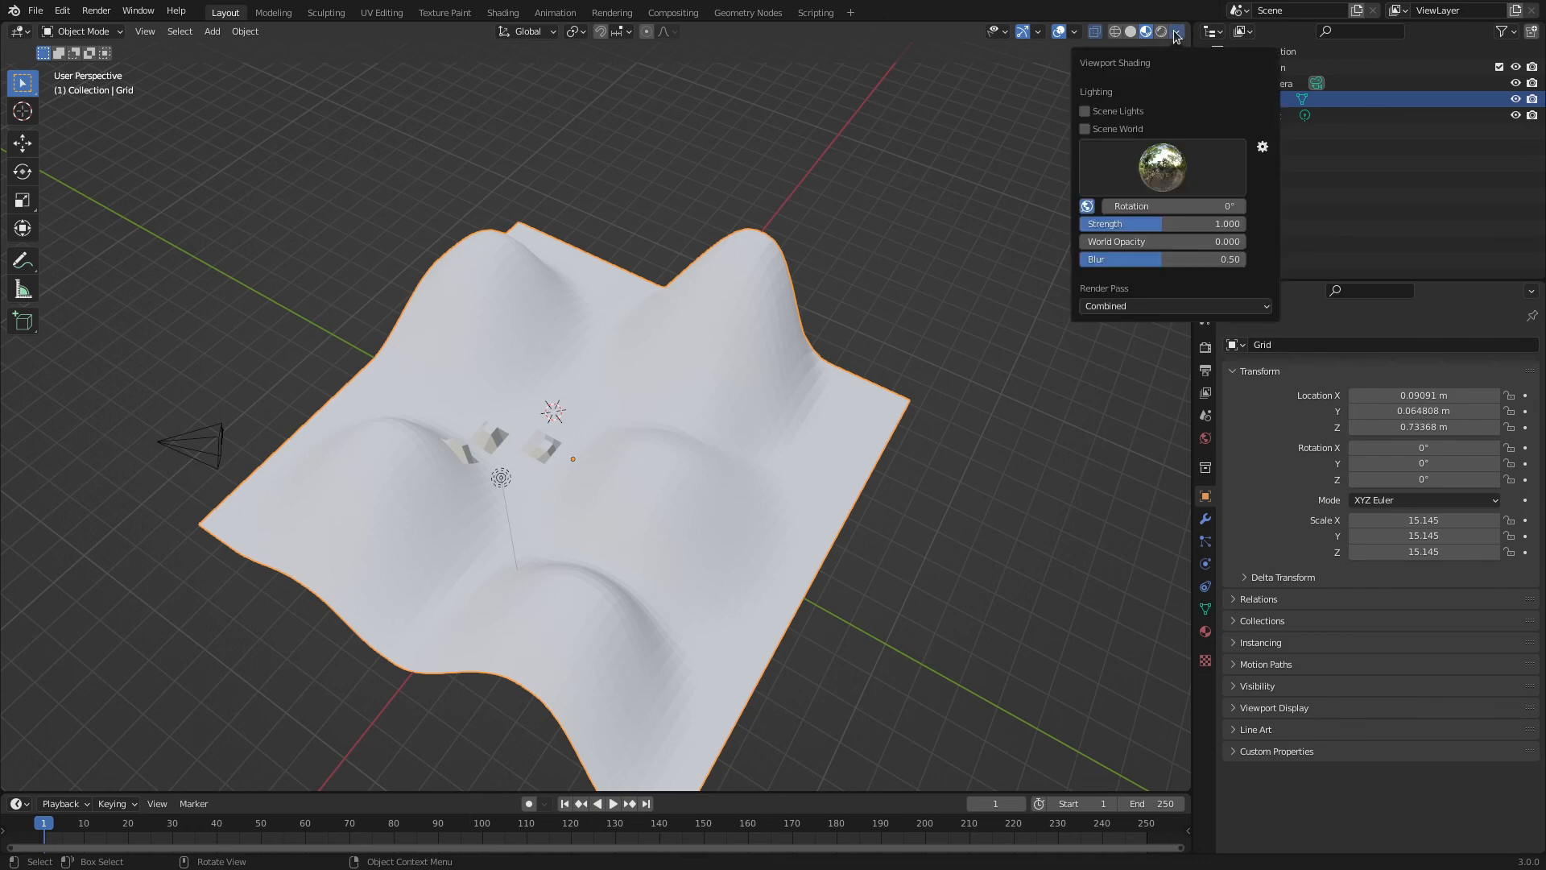
Switch the viewport to Wireframe shading and check its shading options
click(1109, 33)
click(1114, 31)
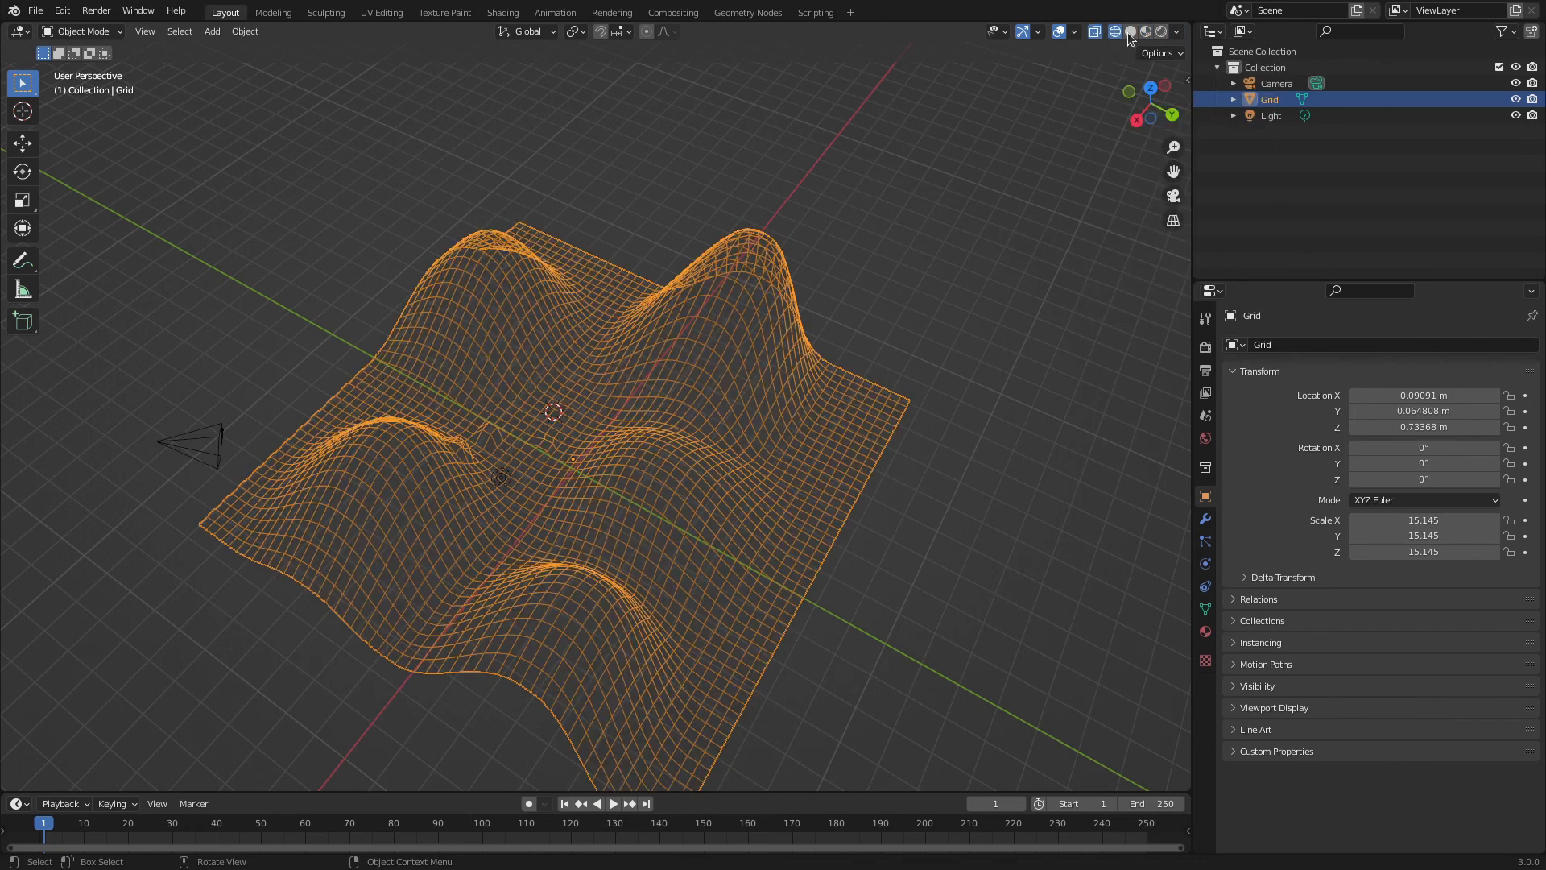
click(1177, 33)
Show the 3D viewport's sidebar with the grid's transform values, and bring up the active tool settings
key(n)
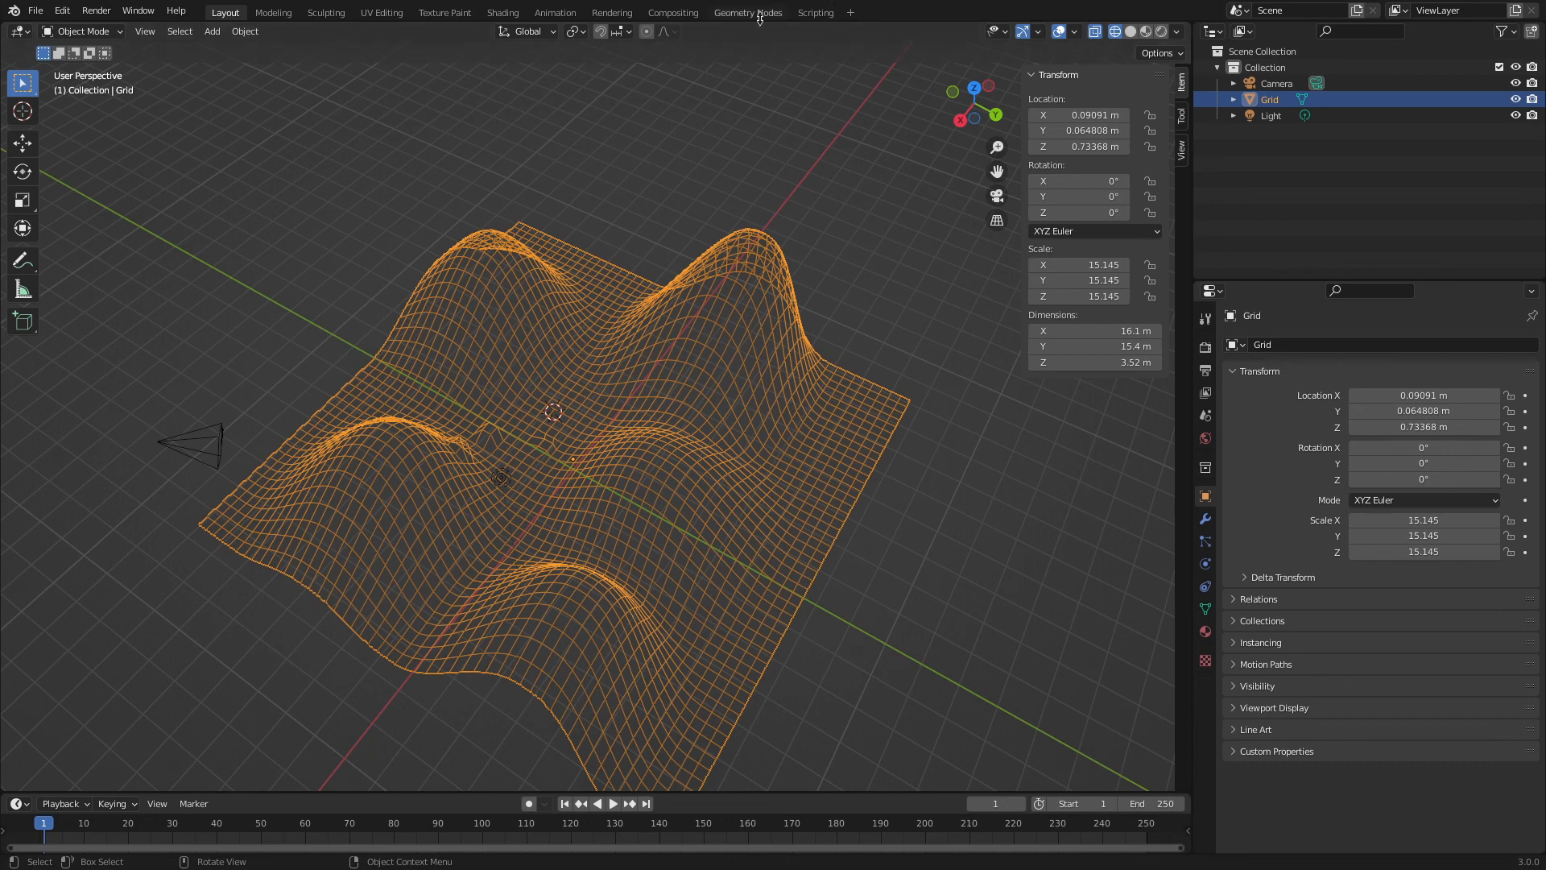
click(1181, 118)
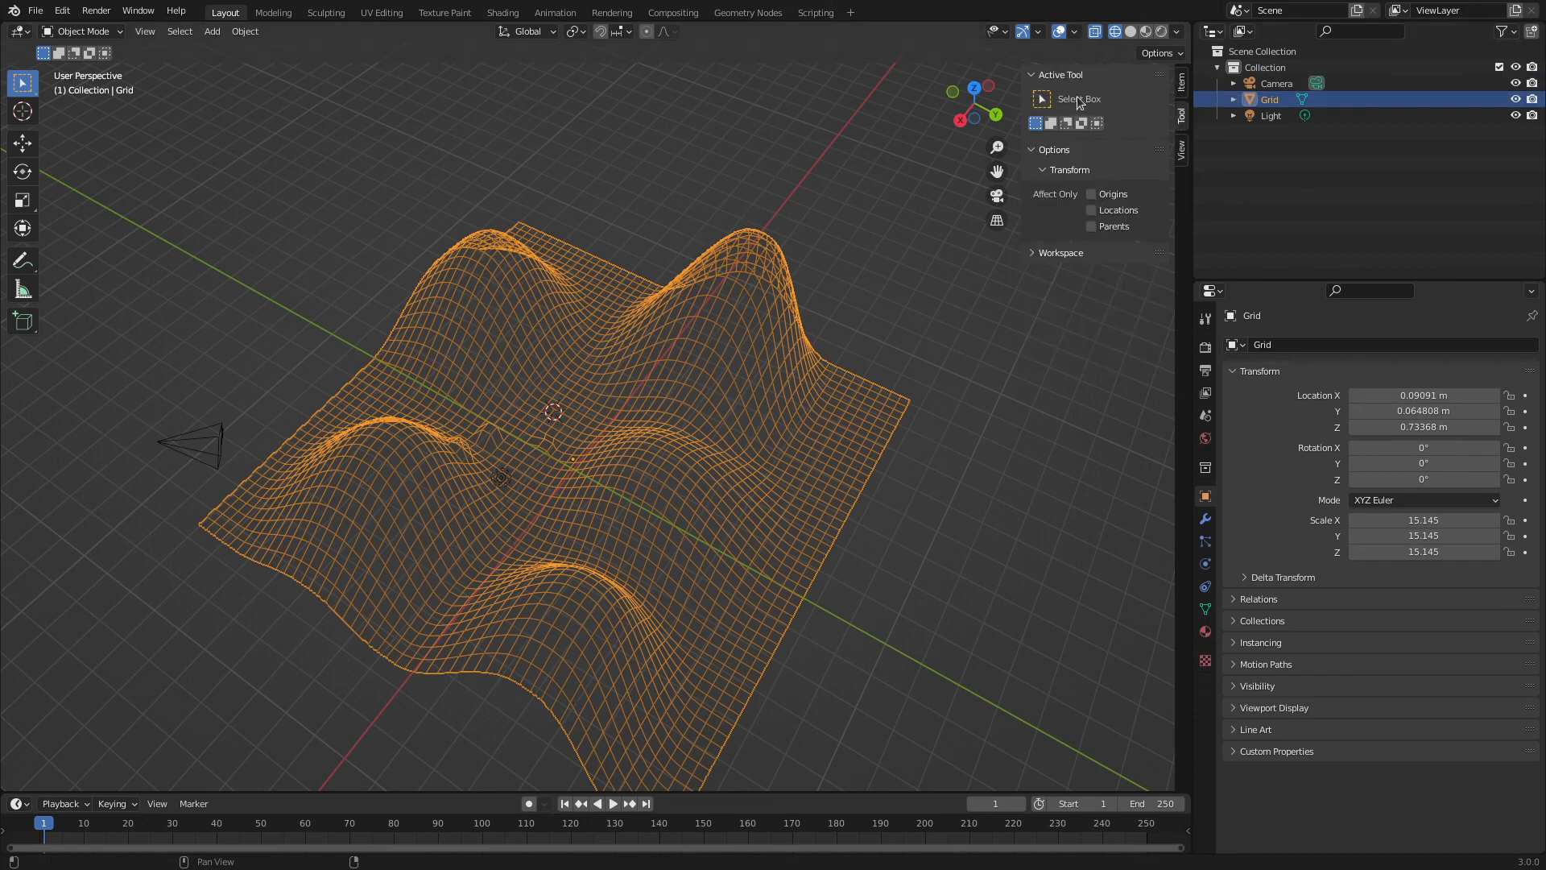